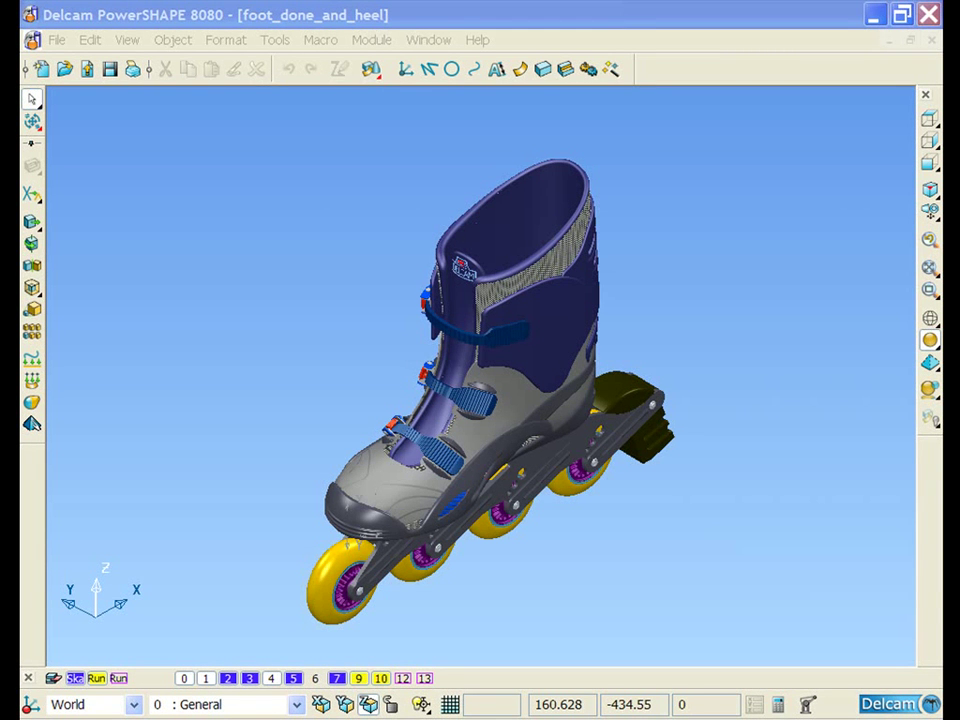
- Hide the levels of the yellow Run group and convert the remaining boot cuff solid to surfaces
{"action": "left_click", "coordinate": [96, 678]}
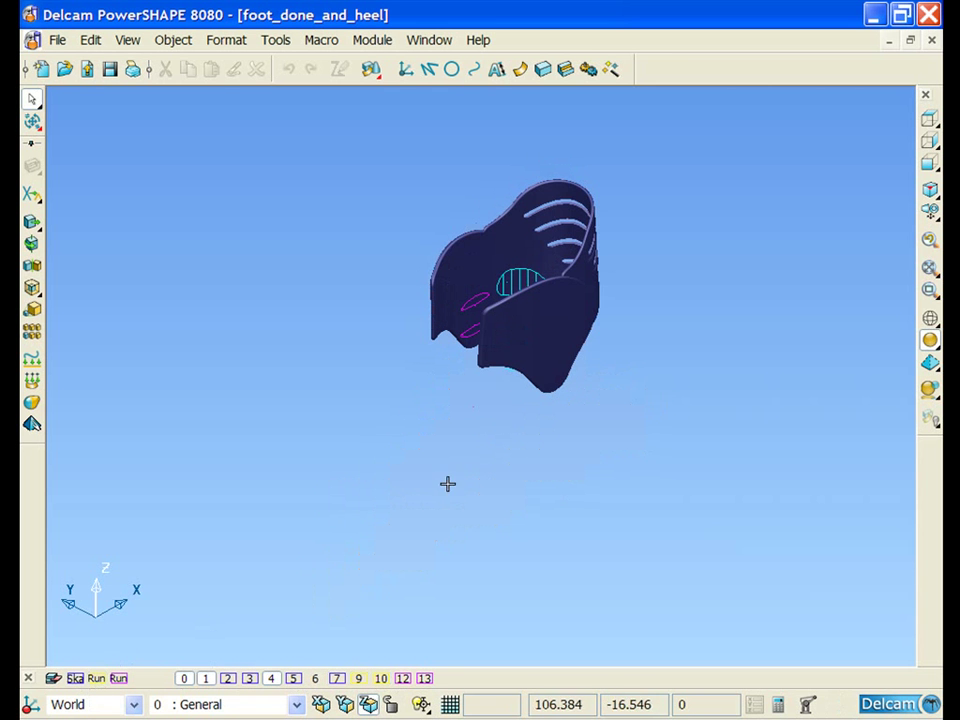
{"action": "middle_click_drag", "start_coordinate": [349, 124], "coordinate": [683, 429], "text": "ctrl+shift"}
{"action": "middle_click_drag", "start_coordinate": [523, 437], "coordinate": [500, 387], "text": "shift"}
{"action": "middle_click_drag", "start_coordinate": [567, 429], "coordinate": [554, 394], "text": "shift"}
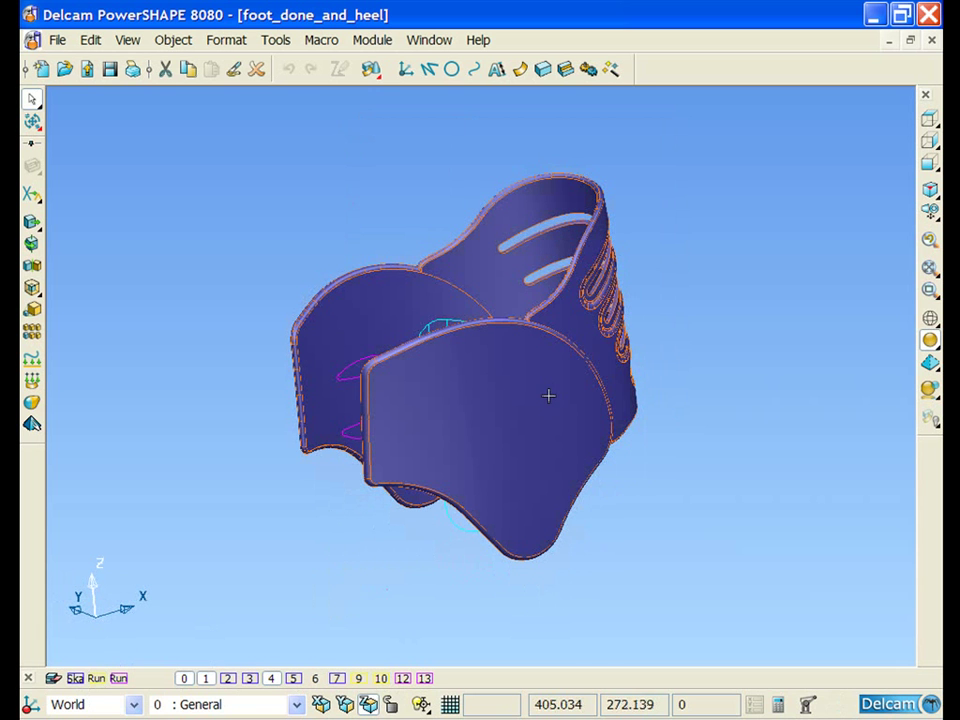
{"action": "right_click", "coordinate": [549, 392]}
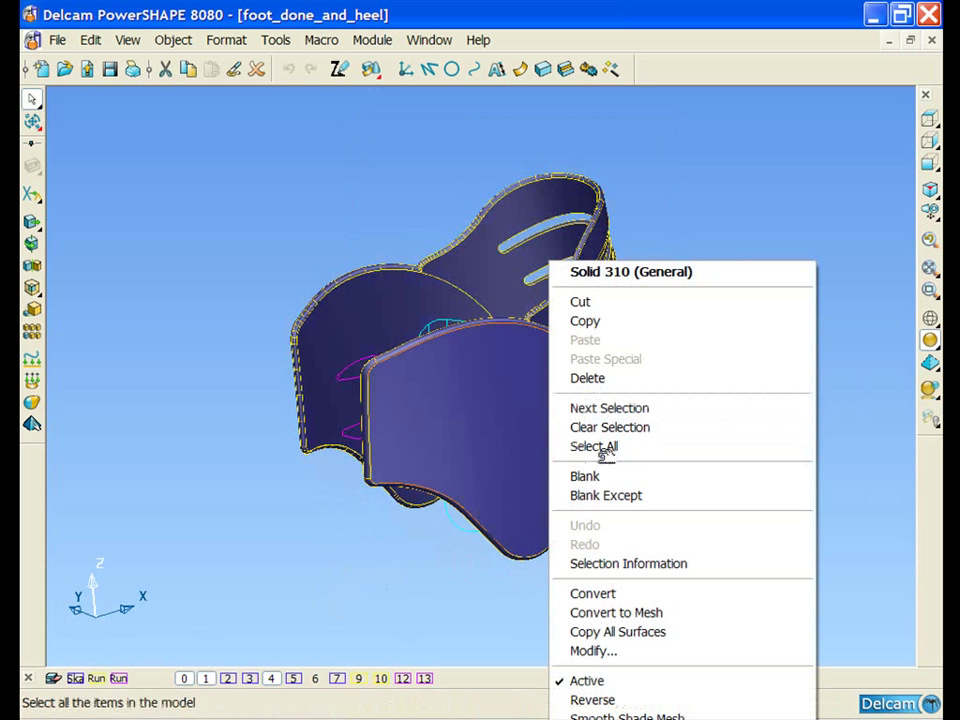
{"action": "left_click", "coordinate": [660, 593]}
- With Y as the principal axis, project both cyan closed curves onto the cuff's outer side surface using Through surface/solid/component
{"action": "middle_click_drag", "start_coordinate": [679, 525], "coordinate": [626, 472]}
{"action": "middle_click_drag", "start_coordinate": [476, 377], "coordinate": [589, 540], "text": "ctrl+shift"}
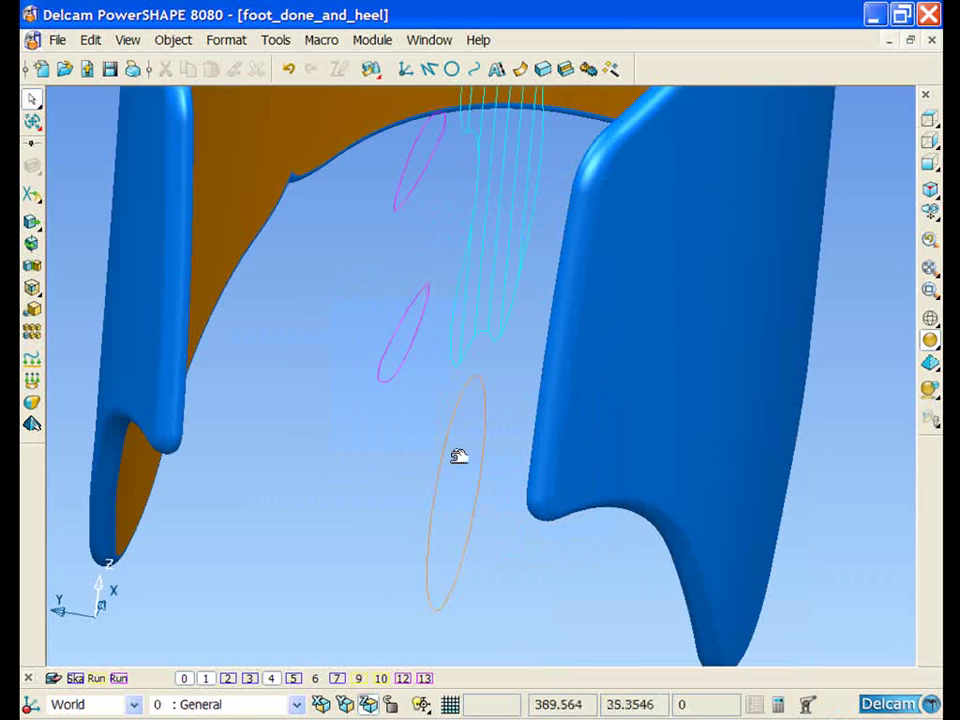
{"action": "left_click", "coordinate": [448, 357]}
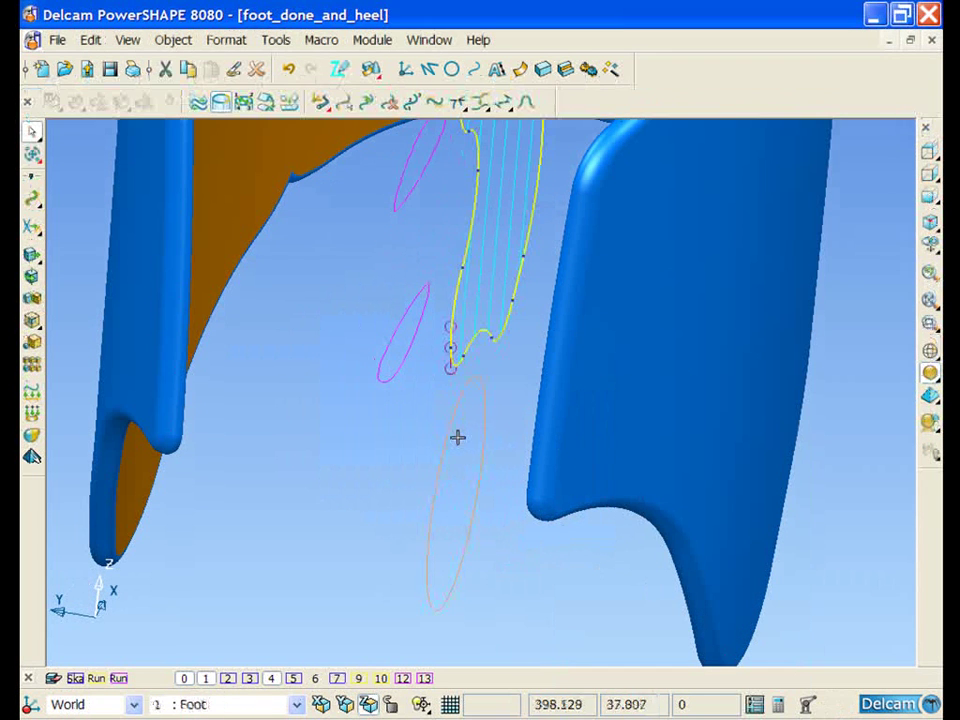
{"action": "left_click", "coordinate": [454, 428], "text": "shift"}
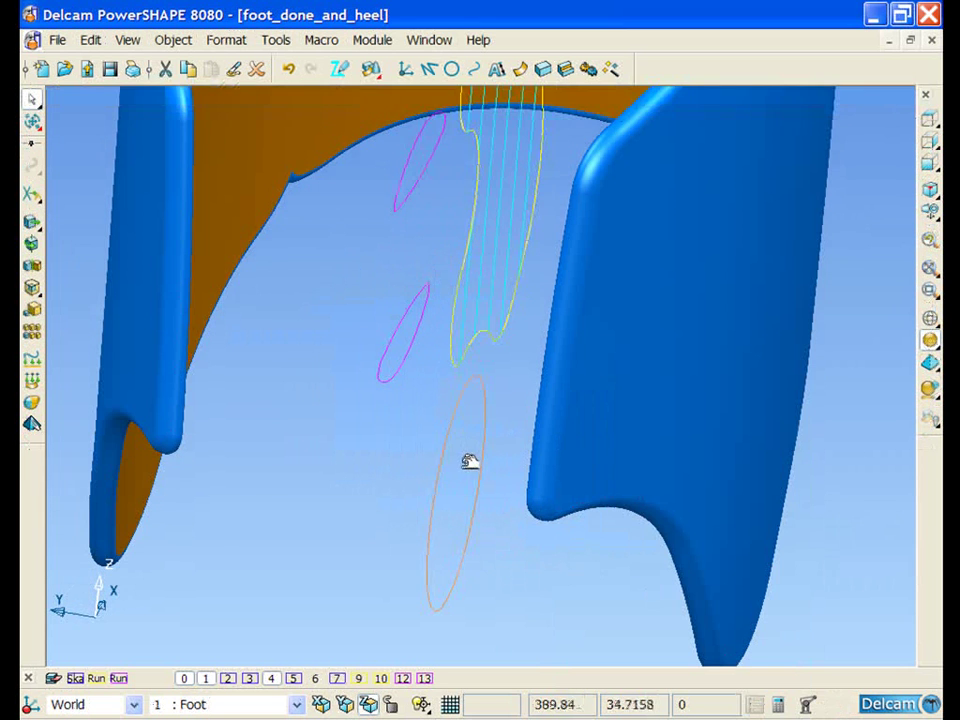
{"action": "middle_click_drag", "start_coordinate": [464, 462], "coordinate": [354, 622], "text": "ctrl"}
{"action": "left_click", "coordinate": [344, 705]}
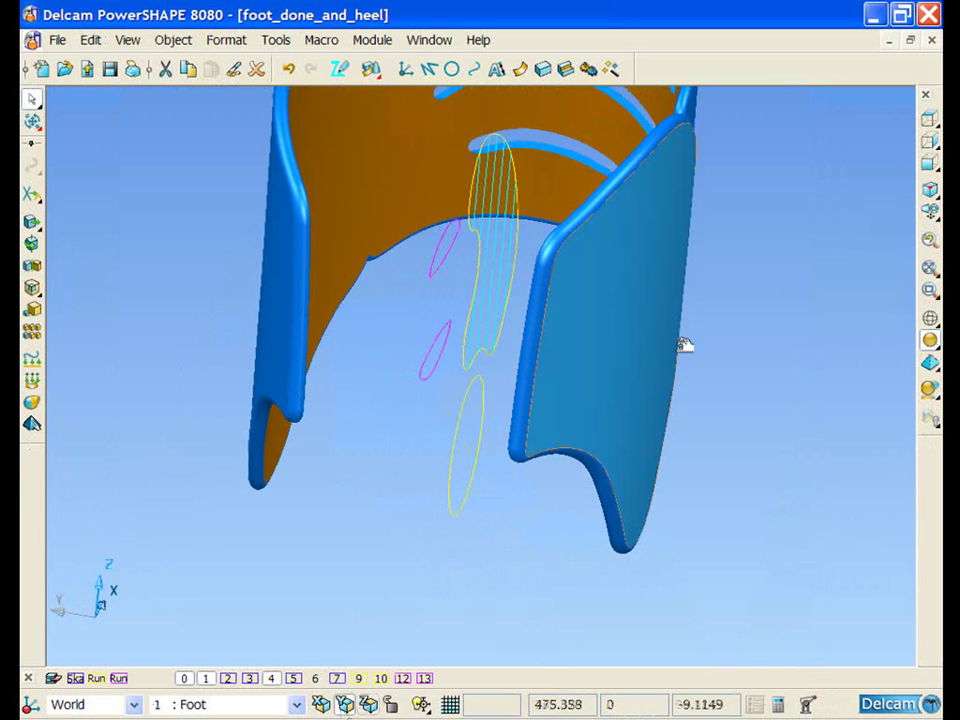
{"action": "left_click", "coordinate": [668, 343], "text": "shift"}
{"action": "middle_click_drag", "start_coordinate": [668, 343], "coordinate": [218, 378]}
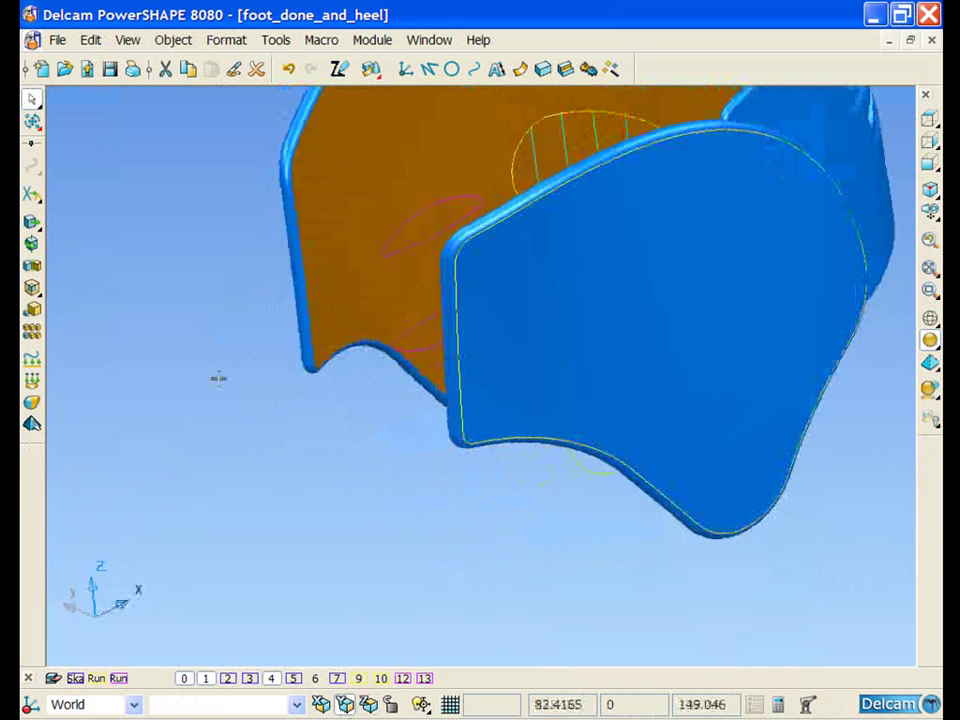
{"action": "left_click", "coordinate": [474, 68]}
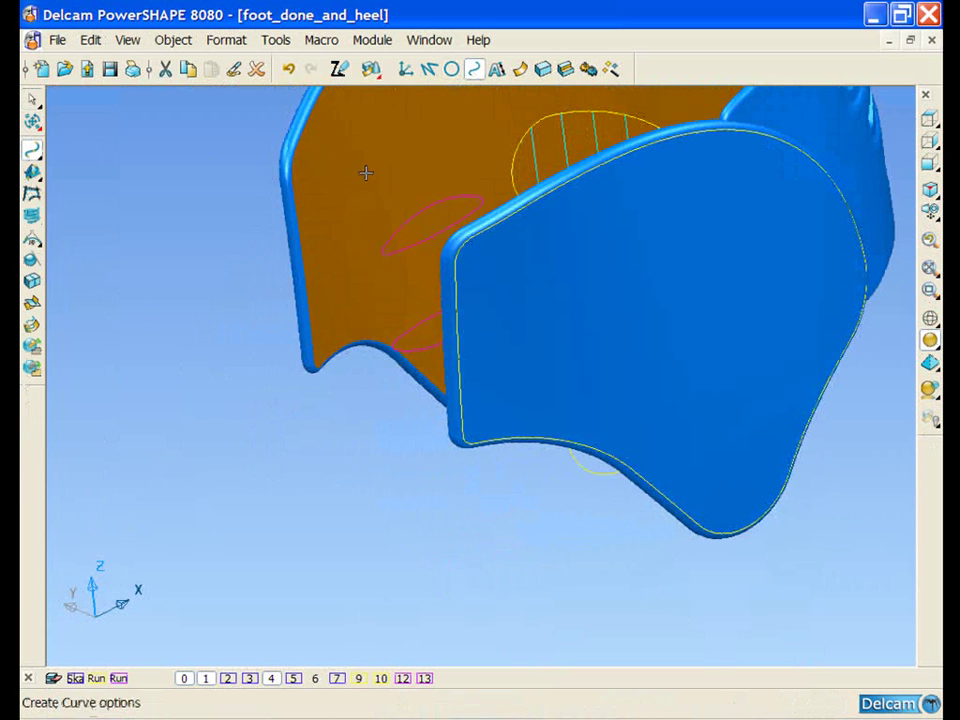
{"action": "left_click", "coordinate": [288, 230]}
{"action": "left_click", "coordinate": [32, 240]}
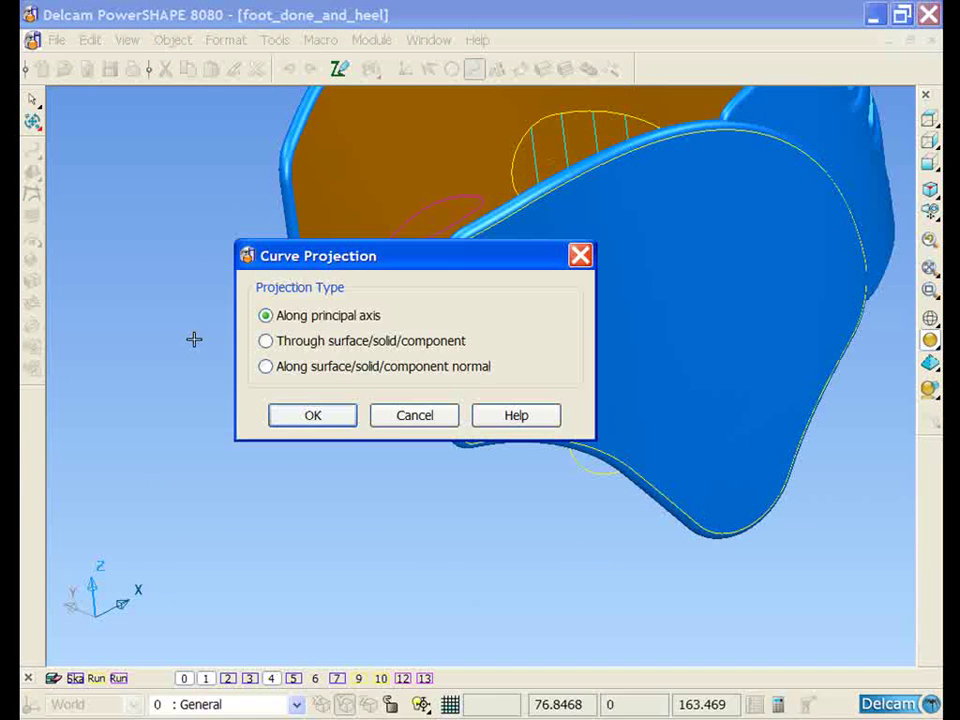
{"action": "left_click", "coordinate": [266, 341]}
{"action": "left_click", "coordinate": [313, 415]}
- Create a geometry-aligned workplane at the rear key point of the projected lower circle
{"action": "middle_click_drag", "start_coordinate": [324, 418], "coordinate": [529, 424]}
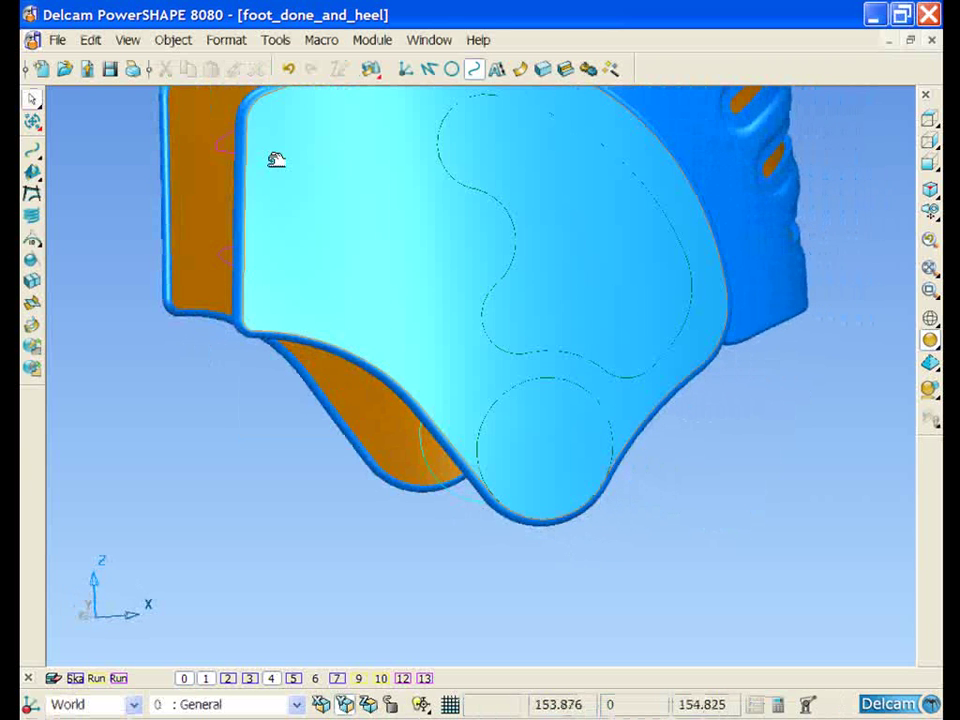
{"action": "left_click", "coordinate": [405, 70]}
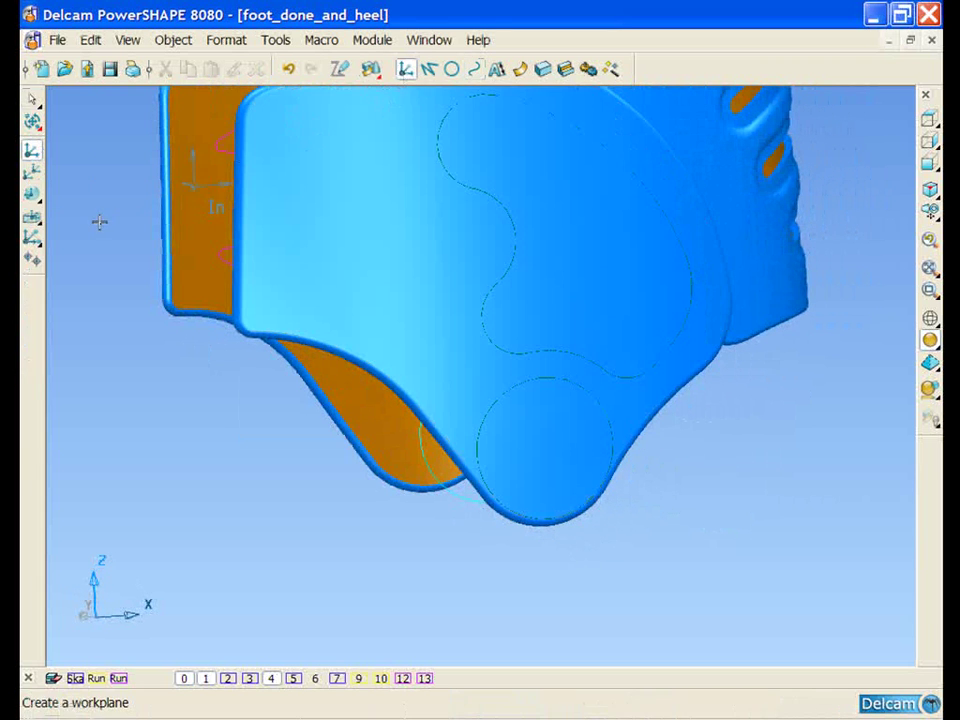
{"action": "left_click", "coordinate": [36, 196]}
{"action": "middle_click_drag", "start_coordinate": [450, 521], "coordinate": [495, 565]}
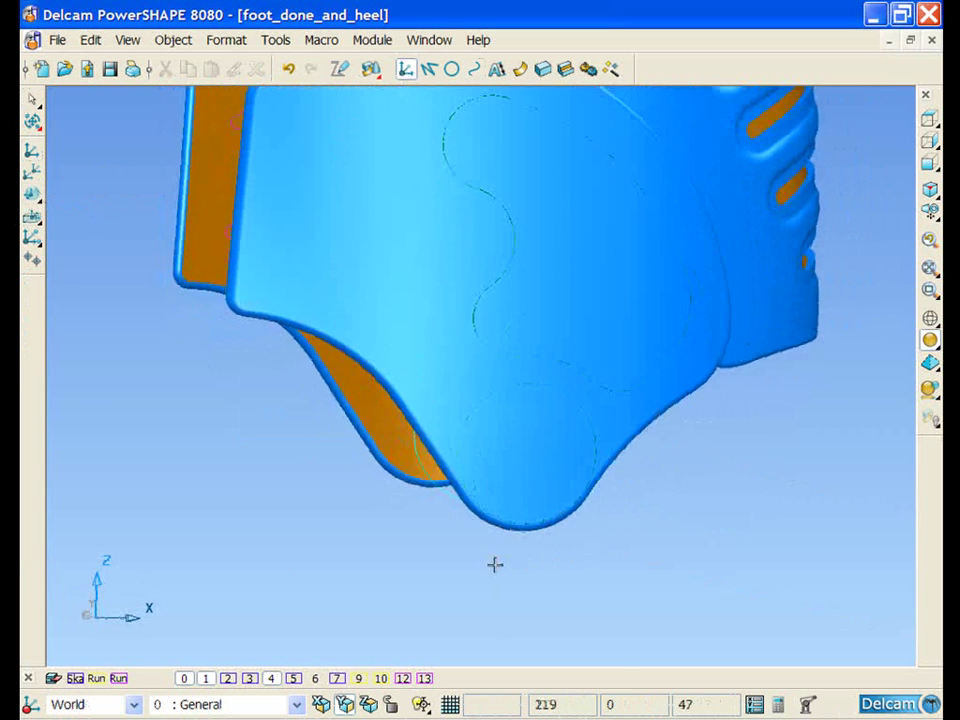
{"action": "scroll", "coordinate": [545, 426], "scroll_direction": "up", "scroll_amount": 4}
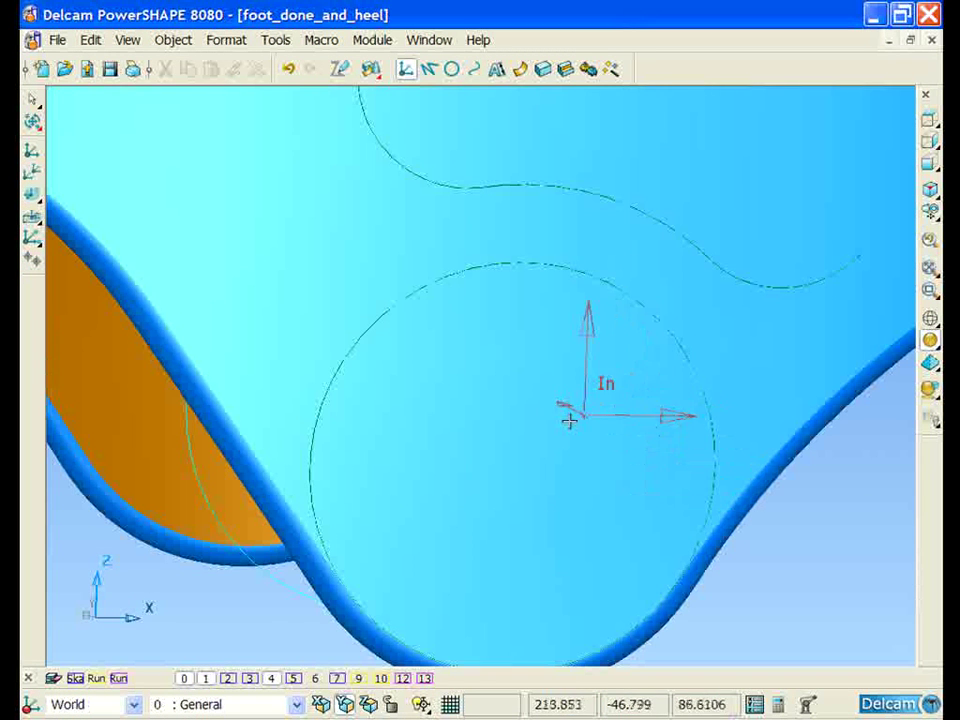
{"action": "middle_click_drag", "start_coordinate": [621, 445], "coordinate": [539, 478]}
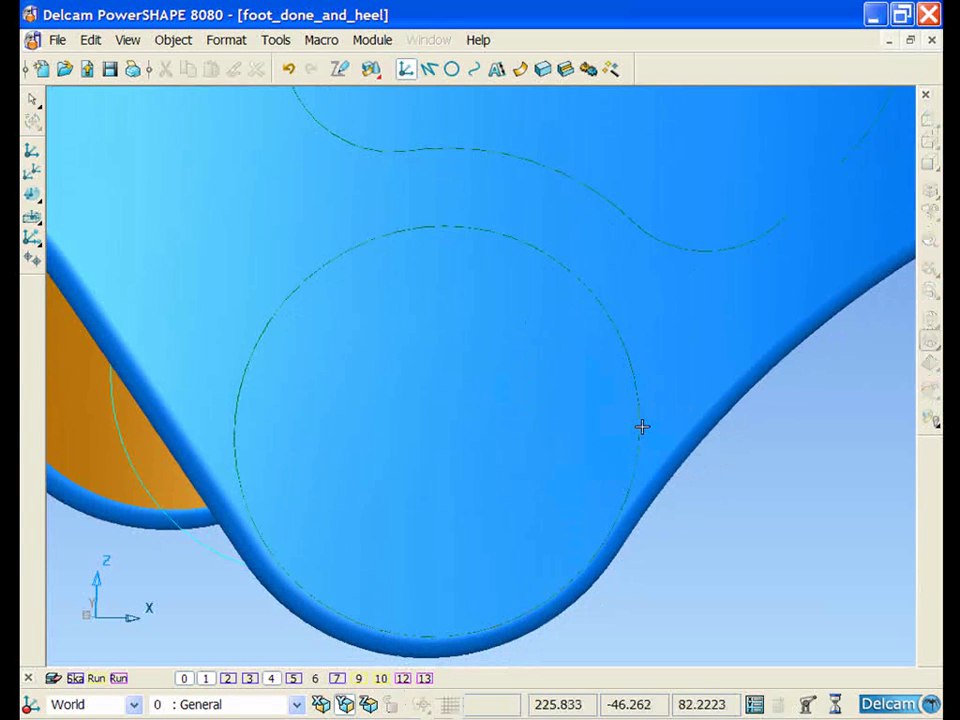
{"action": "left_click", "coordinate": [642, 426]}
- Draw a continuous line from the workplane origin: length 2 at 45°, length 1 along X, then about 1.9 at about 39°
{"action": "middle_click_drag", "start_coordinate": [643, 426], "coordinate": [500, 408]}
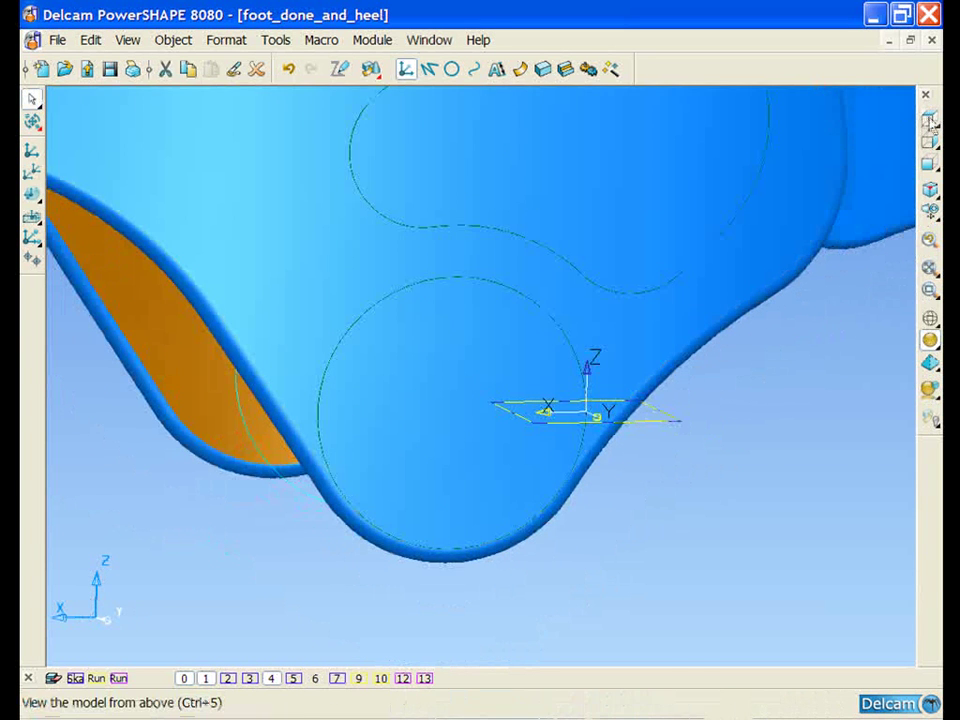
{"action": "left_click", "coordinate": [928, 120]}
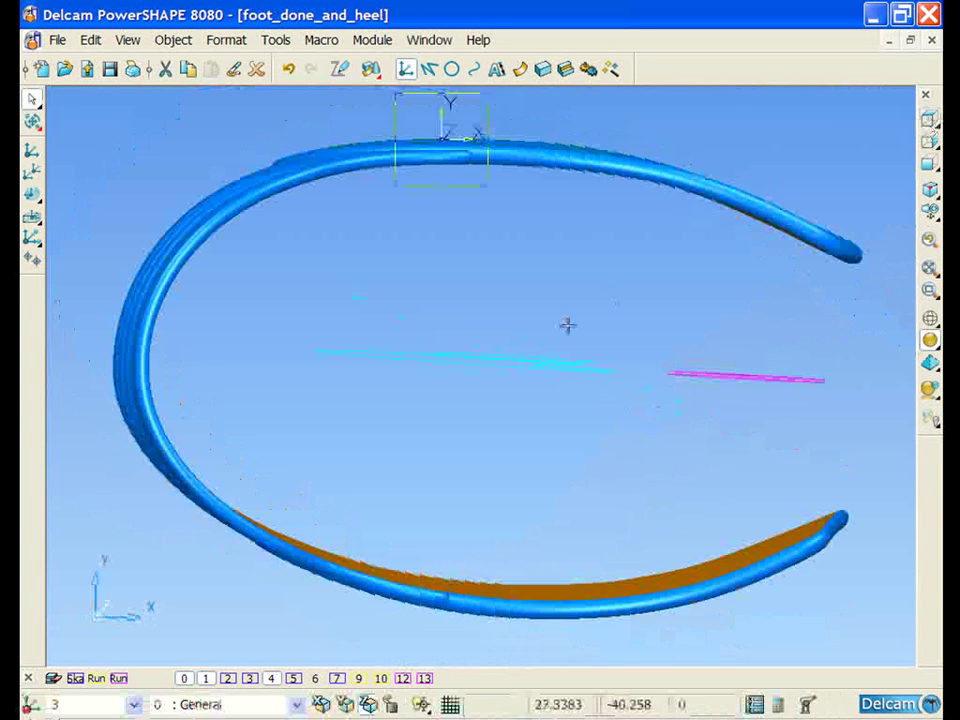
{"action": "left_click", "coordinate": [428, 68]}
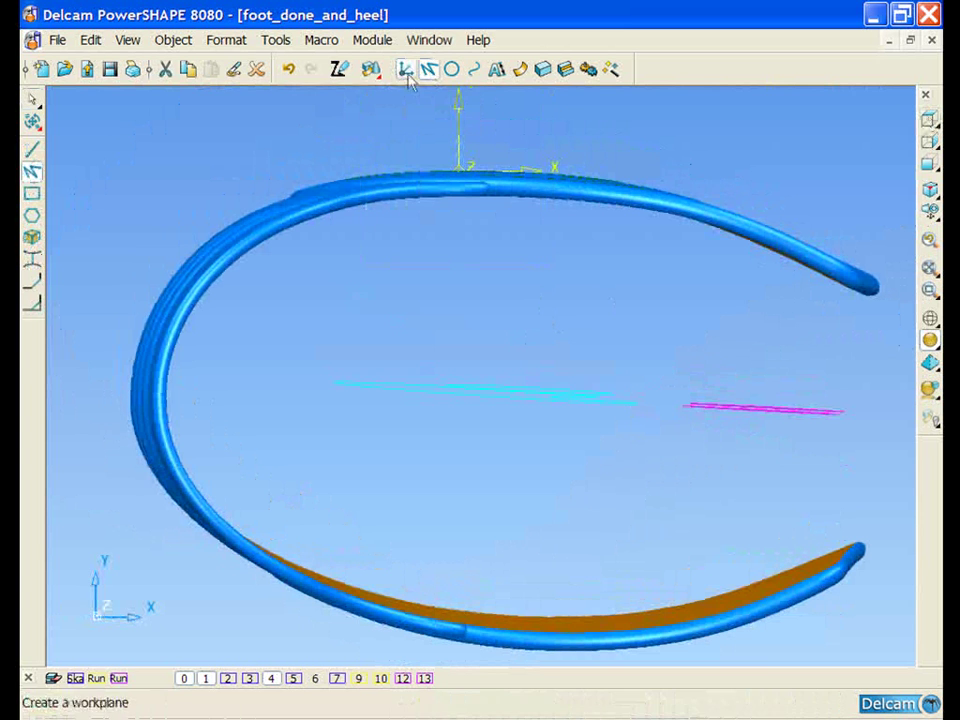
{"action": "left_click", "coordinate": [32, 174]}
{"action": "middle_click_drag", "start_coordinate": [338, 128], "coordinate": [549, 251], "text": "ctrl+shift"}
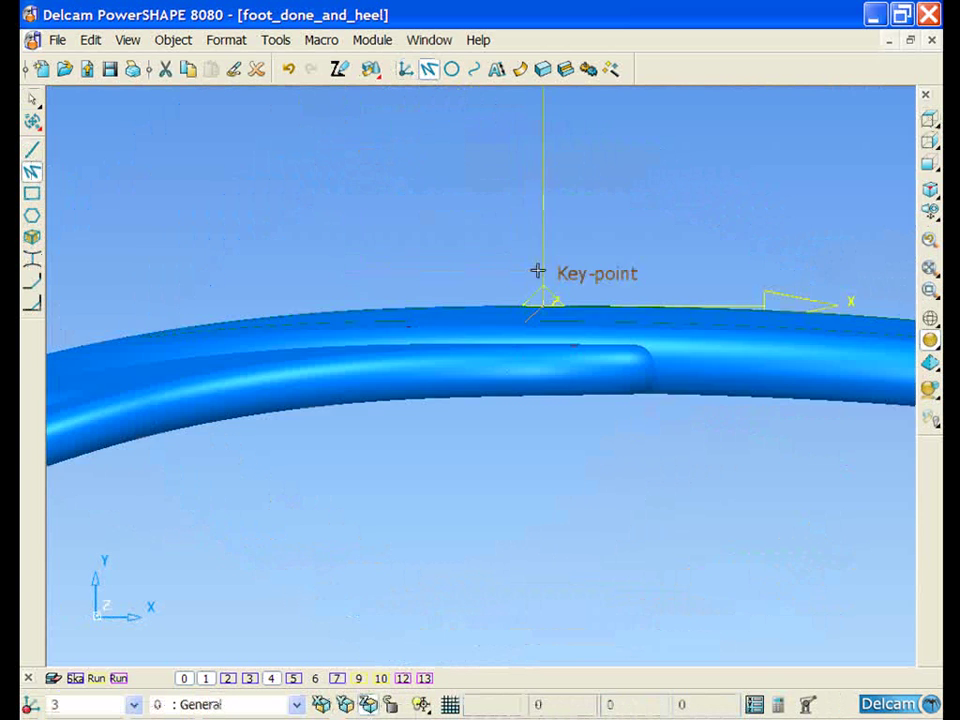
{"action": "middle_click_drag", "start_coordinate": [549, 205], "coordinate": [542, 311], "text": "shift"}
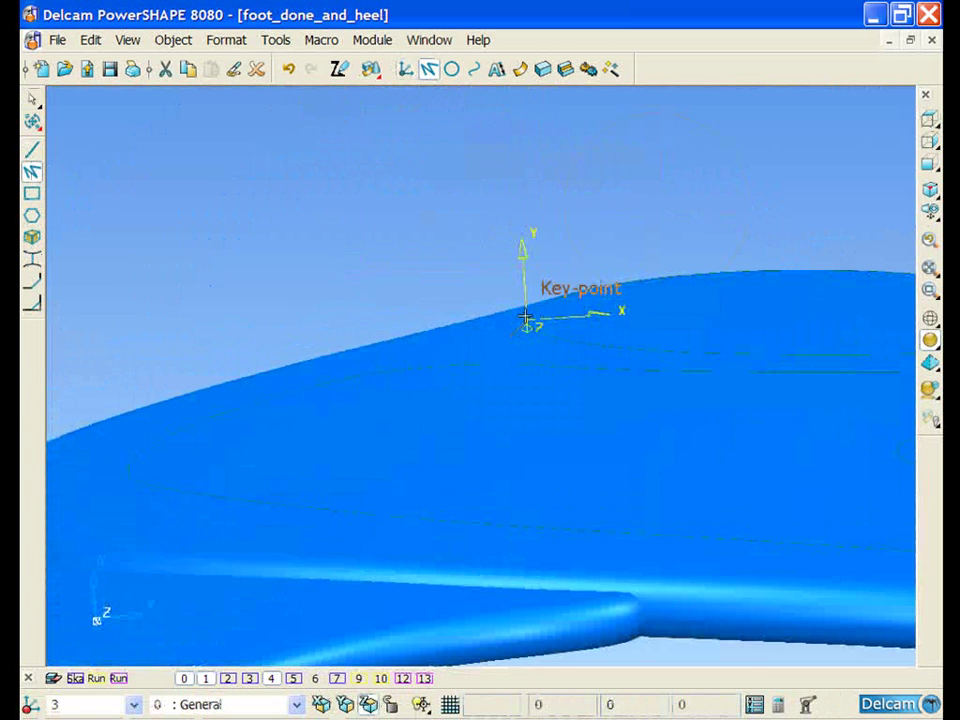
{"action": "left_click", "coordinate": [525, 318]}
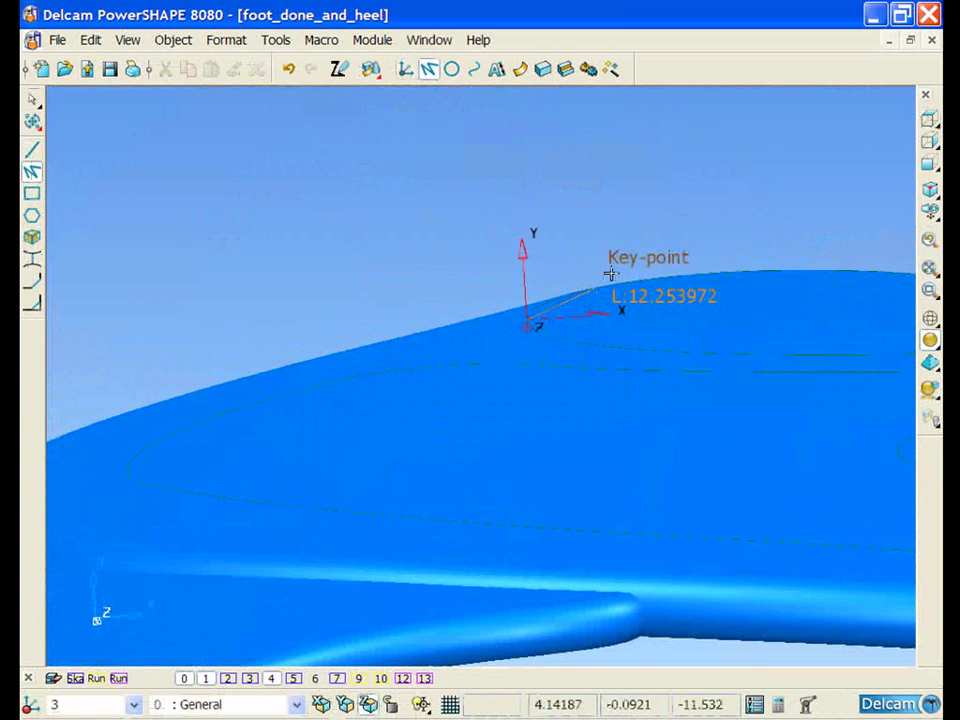
{"action": "left_click", "coordinate": [929, 118]}
{"action": "middle_click_drag", "start_coordinate": [414, 111], "coordinate": [493, 184], "text": "ctrl+shift"}
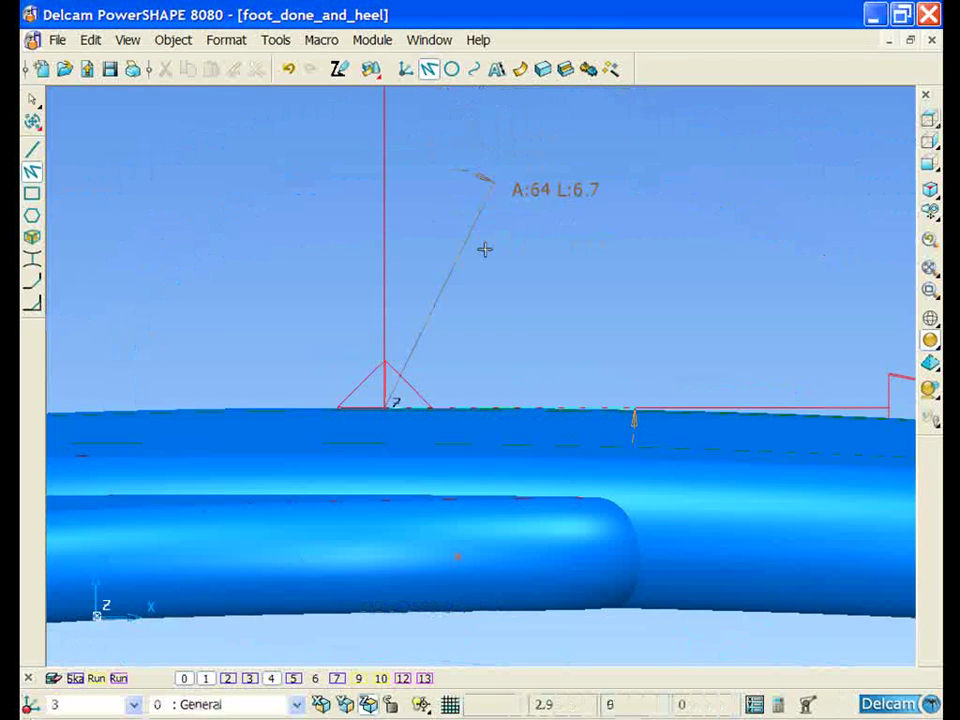
{"action": "middle_click_drag", "start_coordinate": [355, 314], "coordinate": [648, 448], "text": "ctrl+shift"}
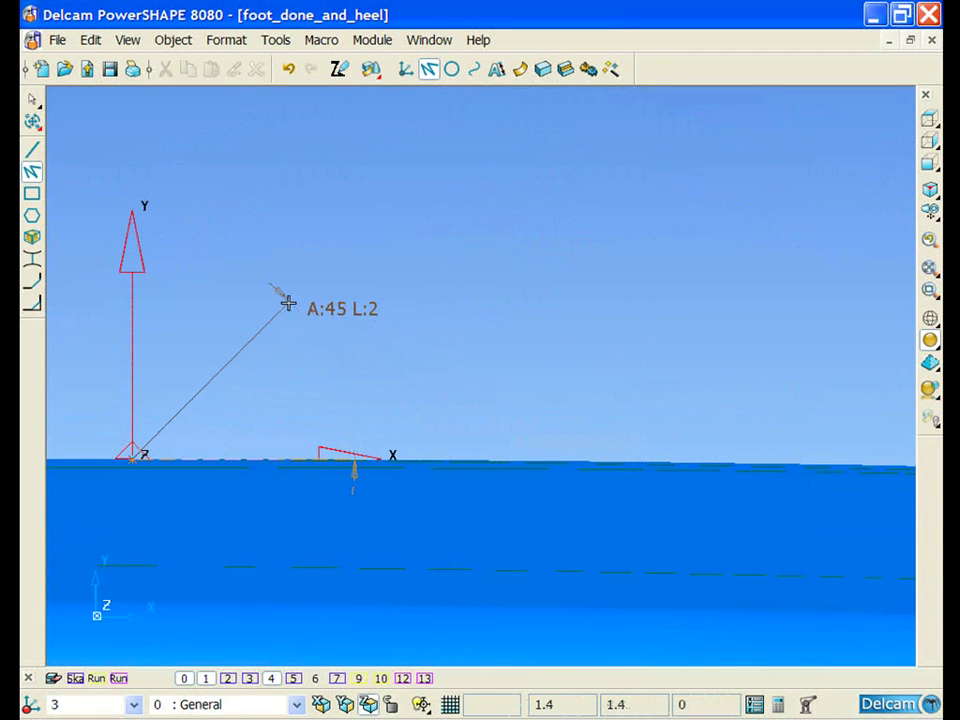
{"action": "left_click", "coordinate": [288, 303]}
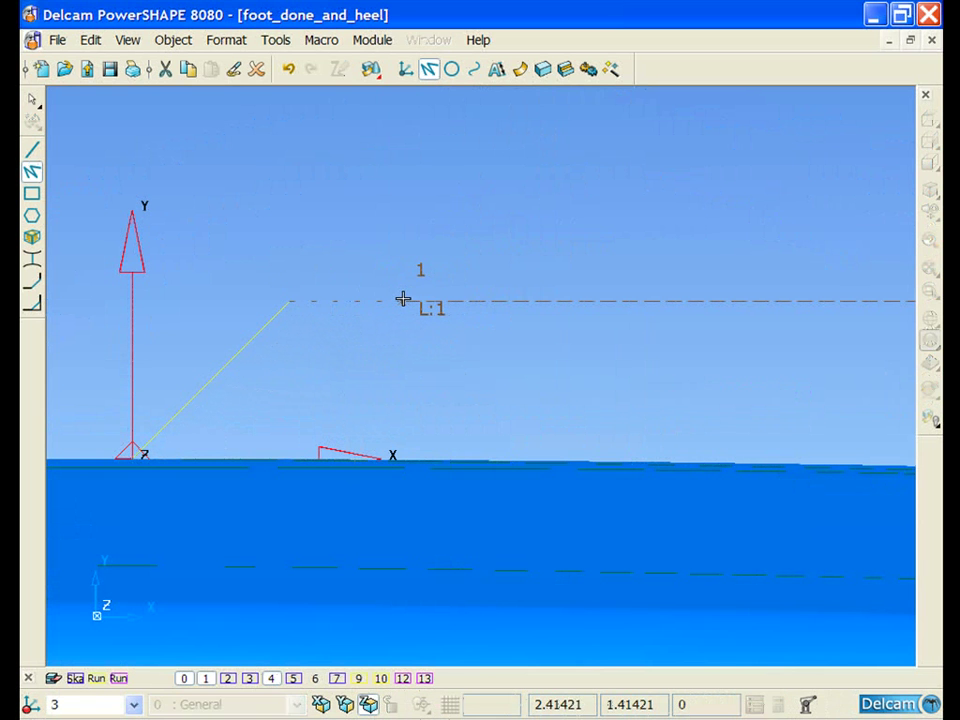
{"action": "left_click", "coordinate": [401, 300]}
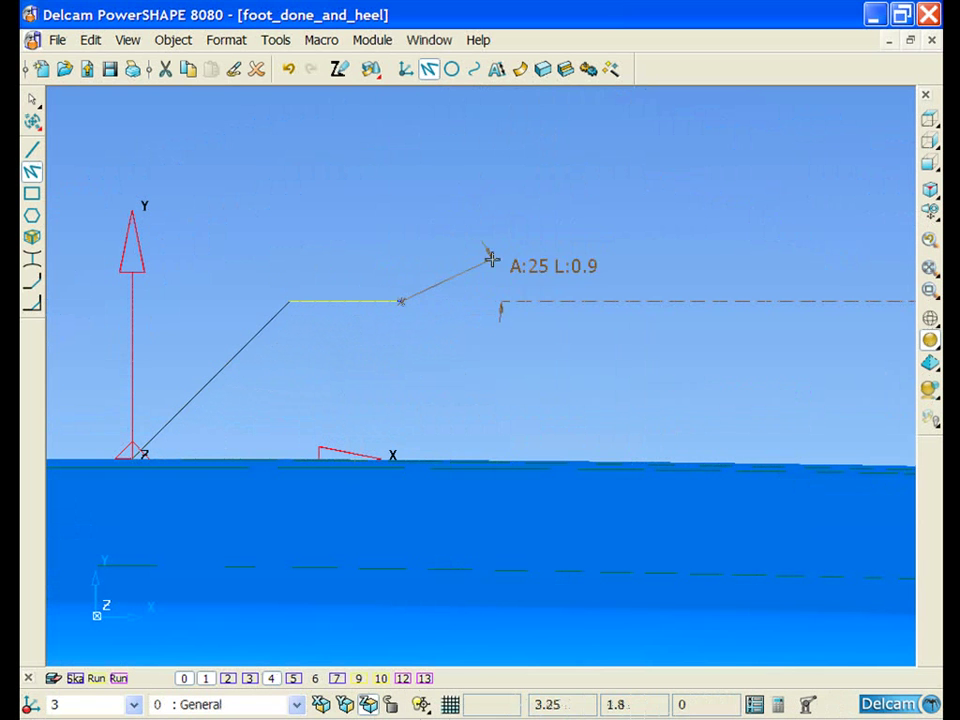
{"action": "left_click", "coordinate": [566, 168]}
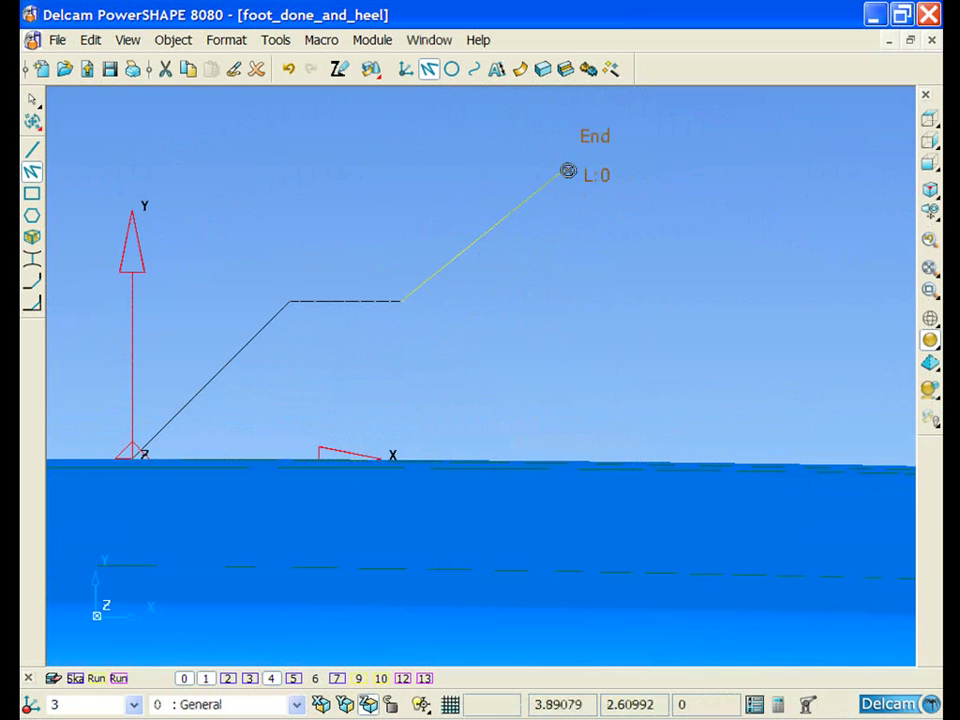
- Set the last sloping line's length to 2 and its apparent angle to 45°
{"action": "left_click", "coordinate": [32, 99]}
{"action": "double_click", "coordinate": [497, 231]}
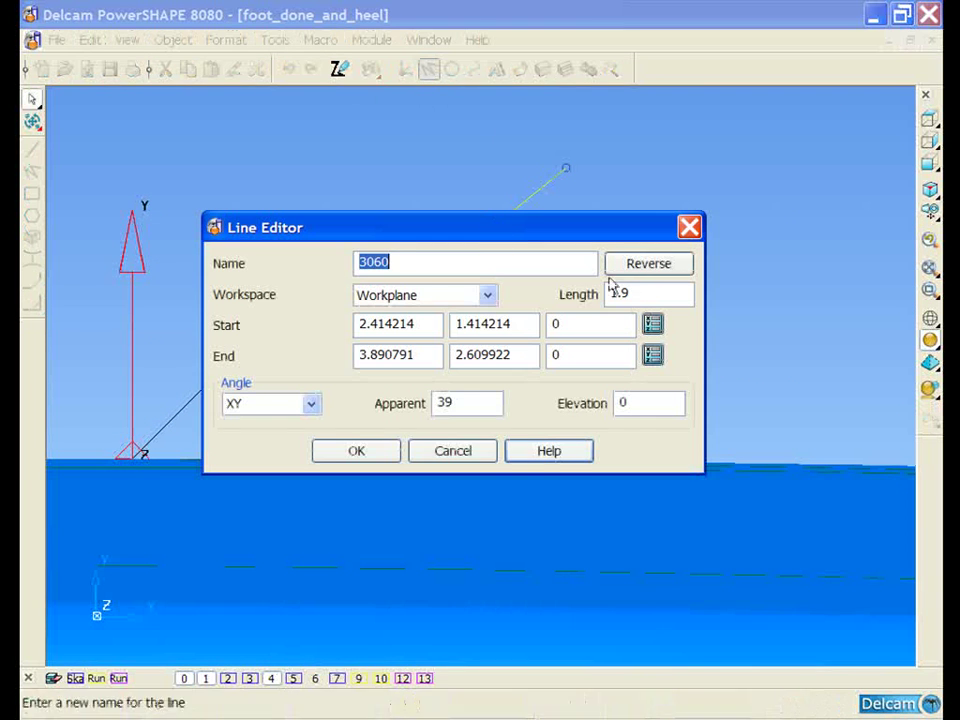
{"action": "type", "text": "2"}
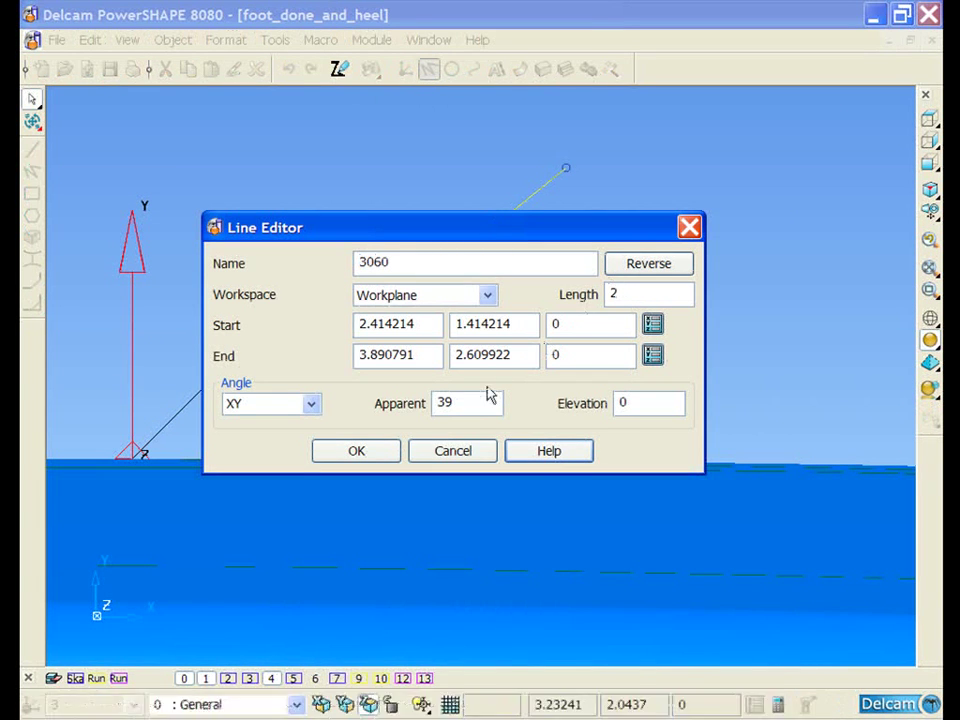
{"action": "left_click", "coordinate": [474, 404]}
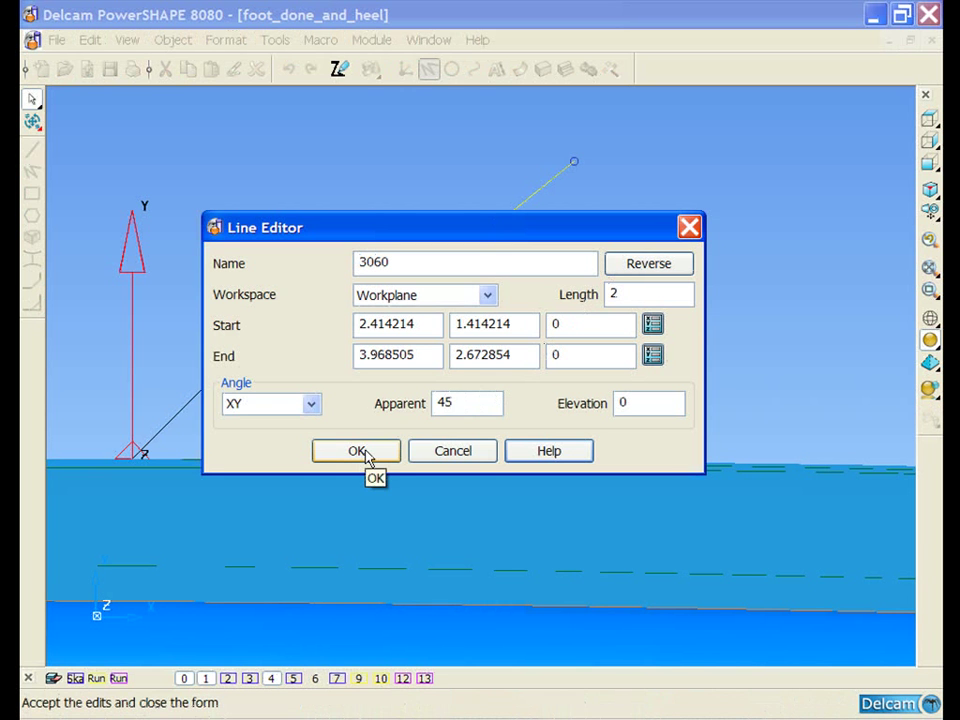
{"action": "left_click", "coordinate": [366, 452]}
{"action": "left_click", "coordinate": [452, 348]}
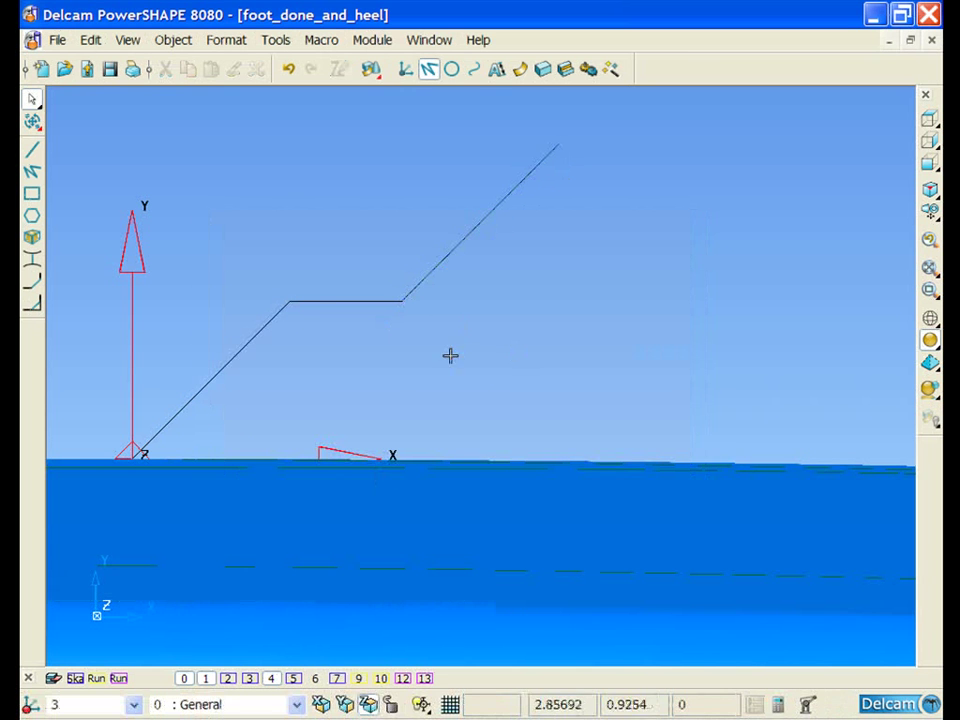
- Convert the three connected lines from wireframe to a composite curve
{"action": "left_click", "coordinate": [256, 341]}
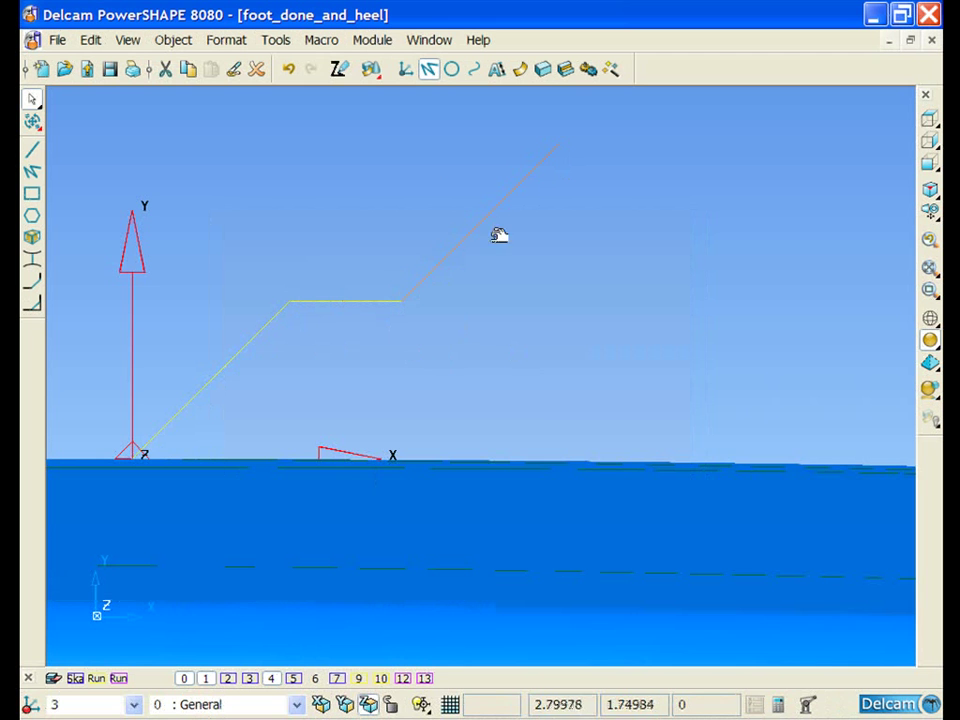
{"action": "left_click", "coordinate": [90, 40]}
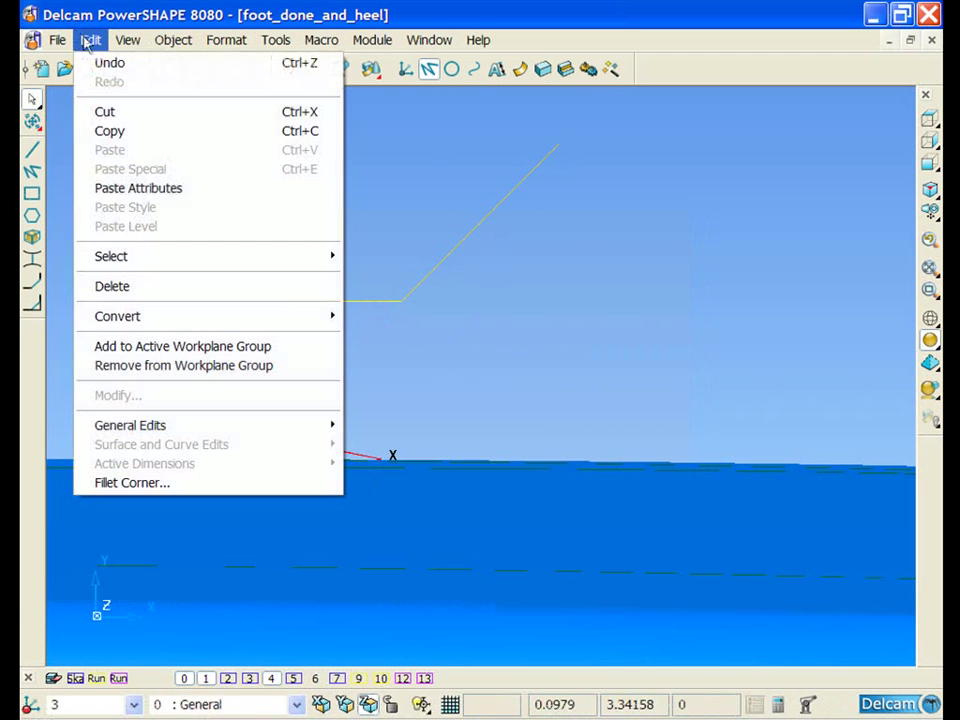
{"action": "mouse_move", "coordinate": [287, 323]}
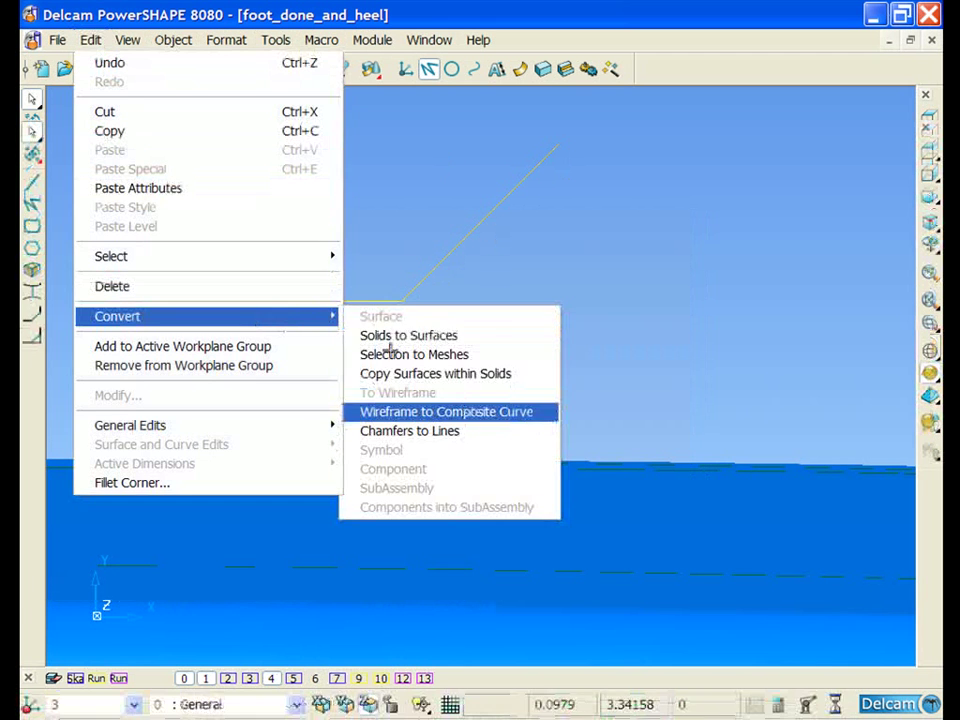
{"action": "left_click", "coordinate": [463, 411]}
- Add fillet arcs to the corners of the stepped composite curve
{"action": "left_click", "coordinate": [451, 68]}
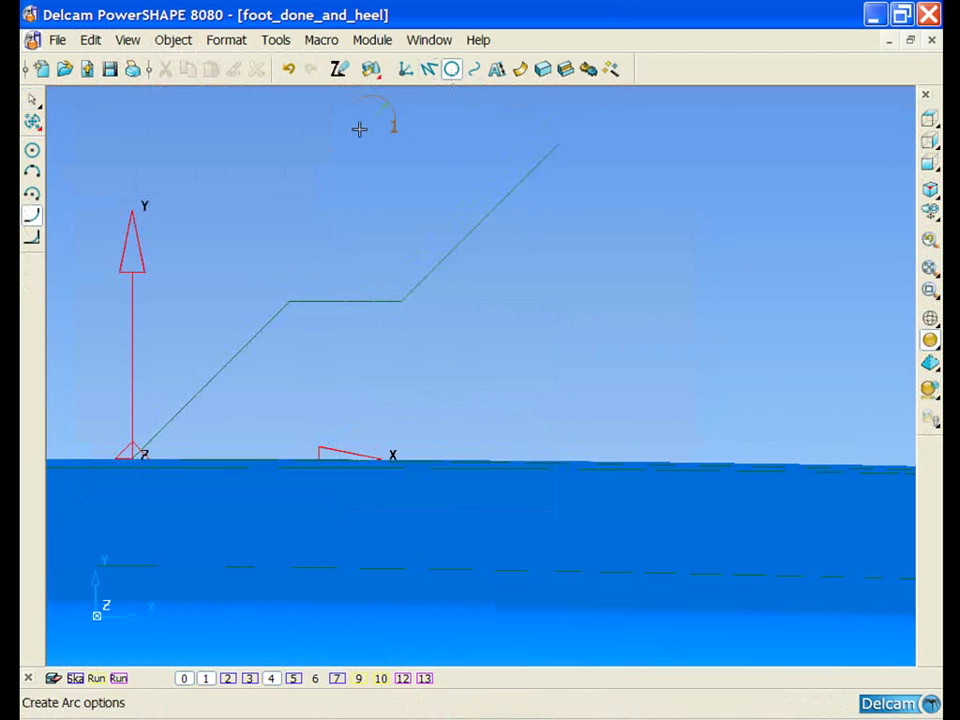
{"action": "left_click", "coordinate": [32, 216]}
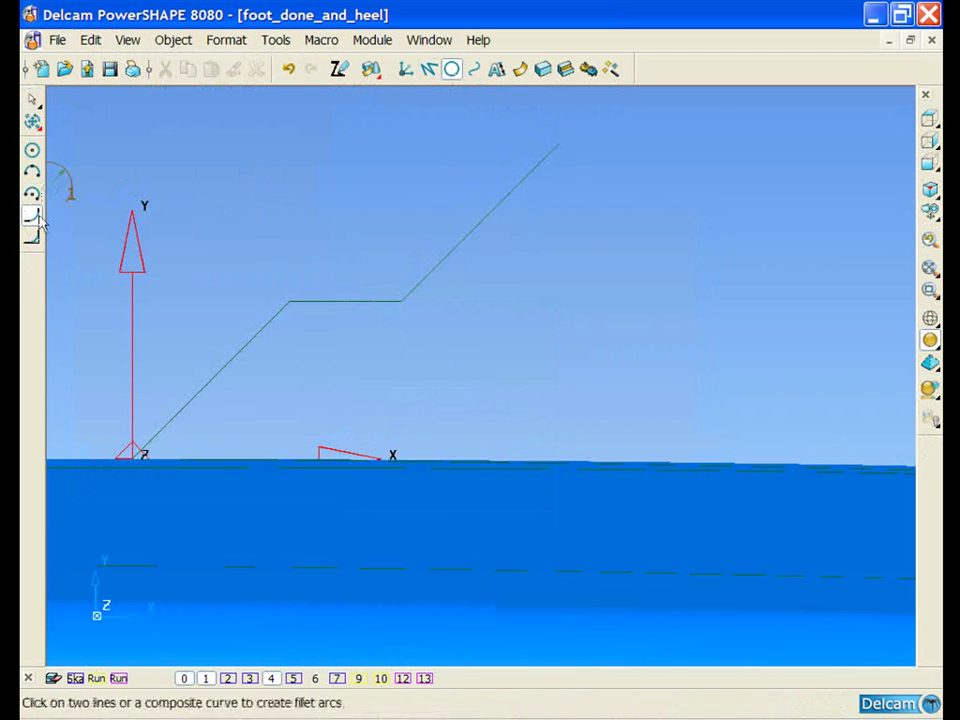
{"action": "left_click", "coordinate": [253, 328]}
{"action": "scroll", "coordinate": [300, 228], "scroll_direction": "down", "scroll_amount": 2}
{"action": "middle_click_drag", "start_coordinate": [253, 276], "coordinate": [116, 212]}
{"action": "left_click", "coordinate": [32, 101]}
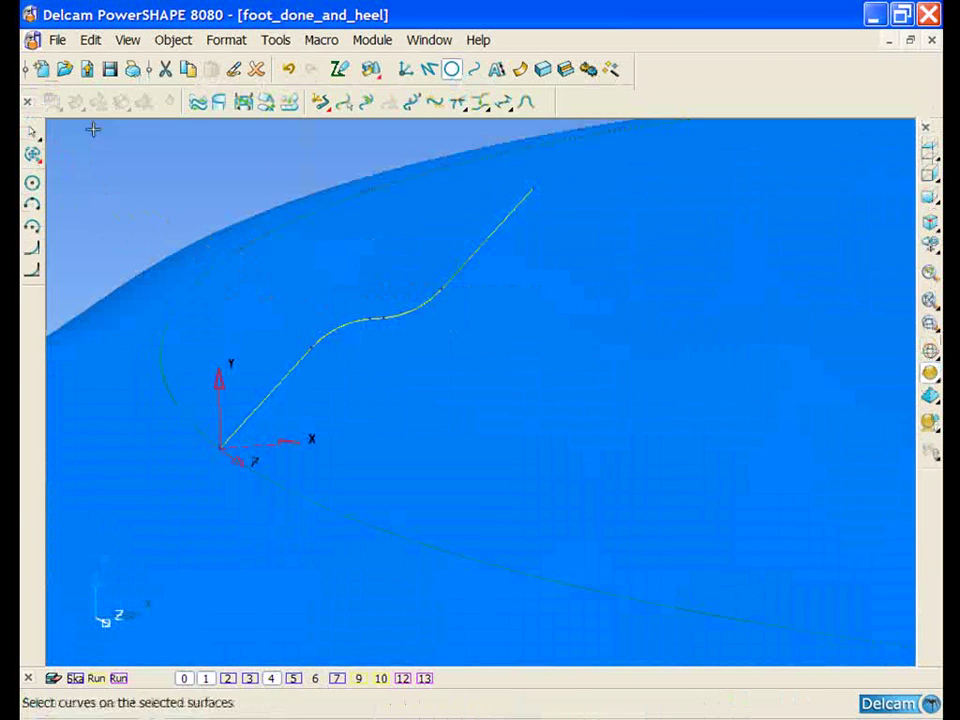
{"action": "left_click", "coordinate": [156, 161]}
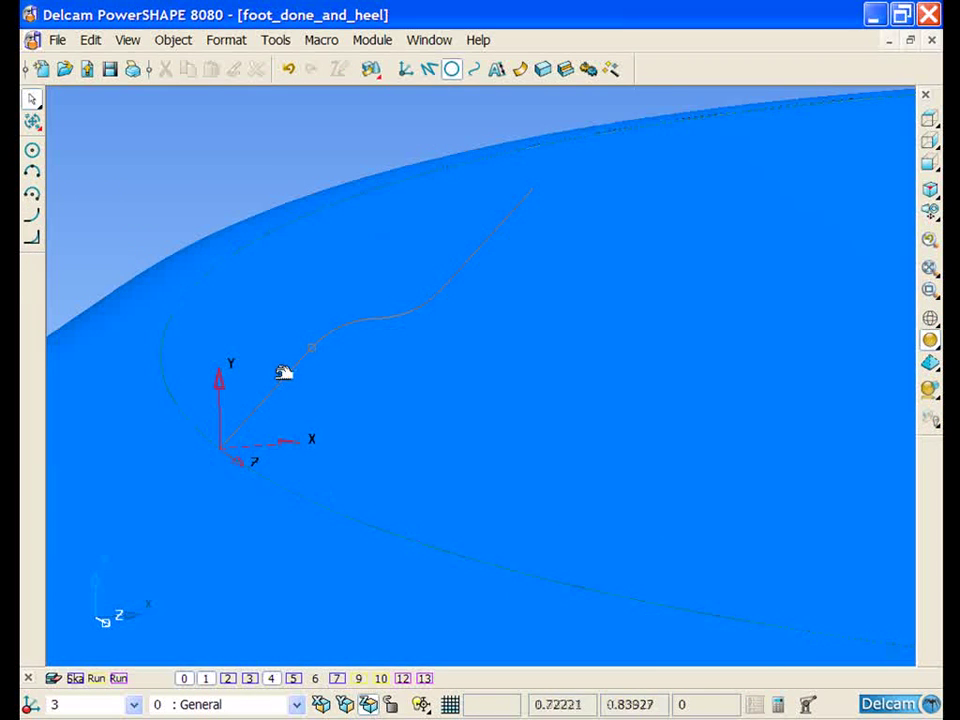
- Create a Drive-Curve surface by automatic surfacing, sweeping the filleted profile around the projected lower circle
{"action": "left_click", "coordinate": [287, 373]}
{"action": "left_click", "coordinate": [341, 510], "text": "shift"}
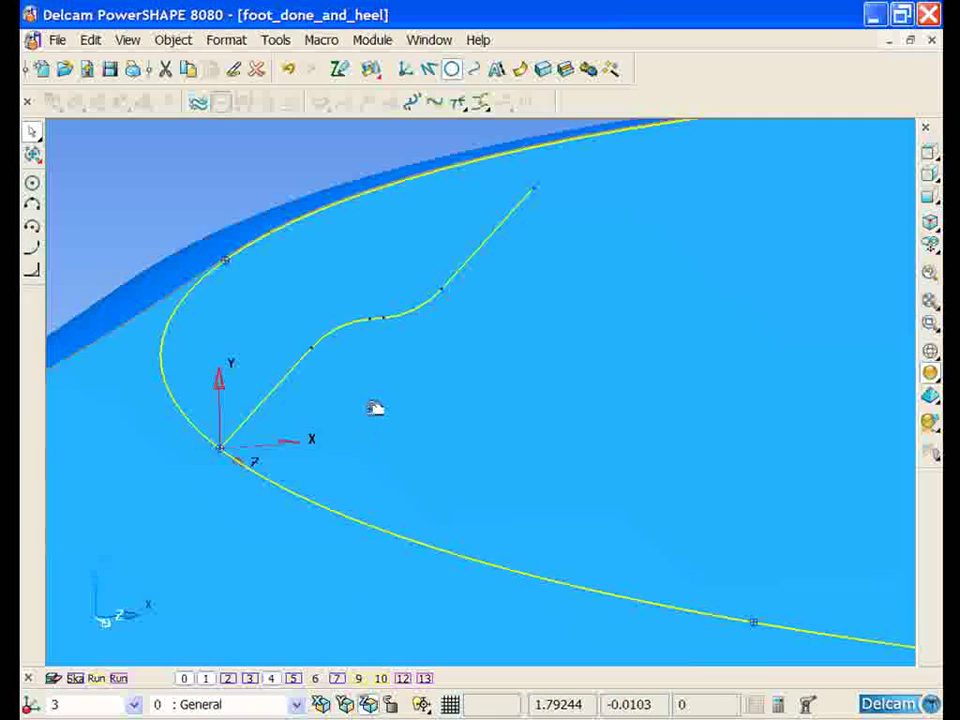
{"action": "middle_click_drag", "start_coordinate": [375, 407], "coordinate": [450, 431], "text": "ctrl"}
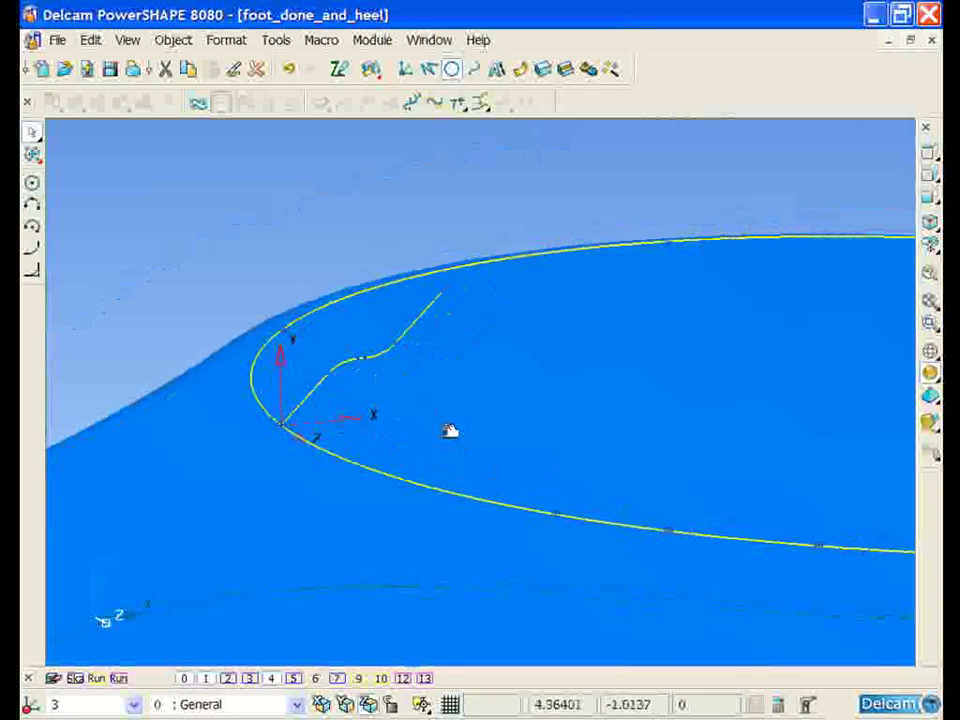
{"action": "left_click", "coordinate": [520, 69]}
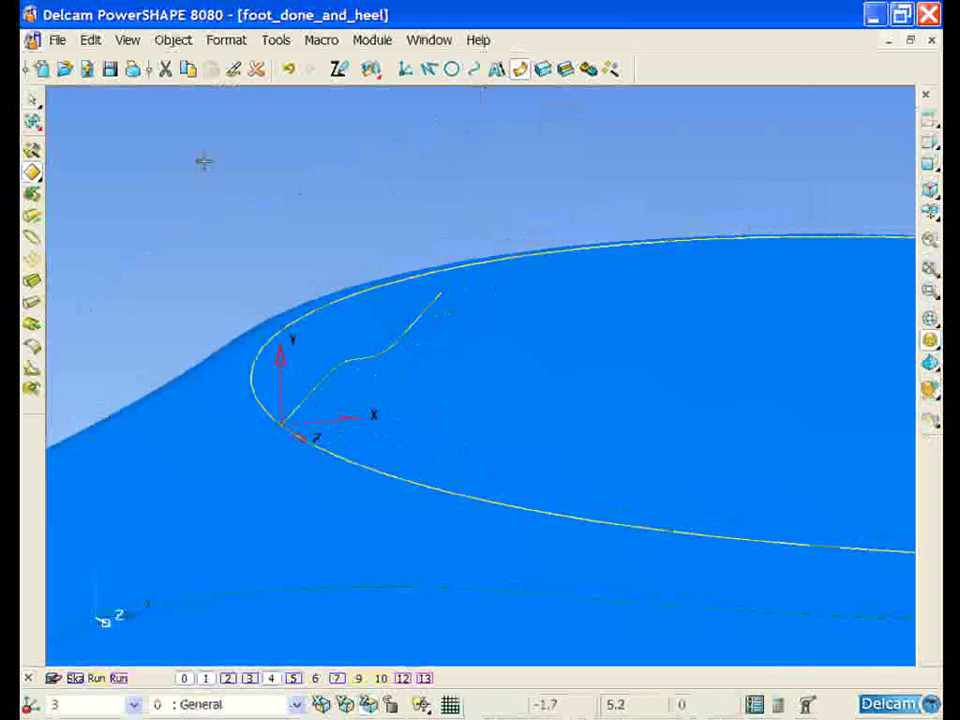
{"action": "left_click", "coordinate": [32, 151]}
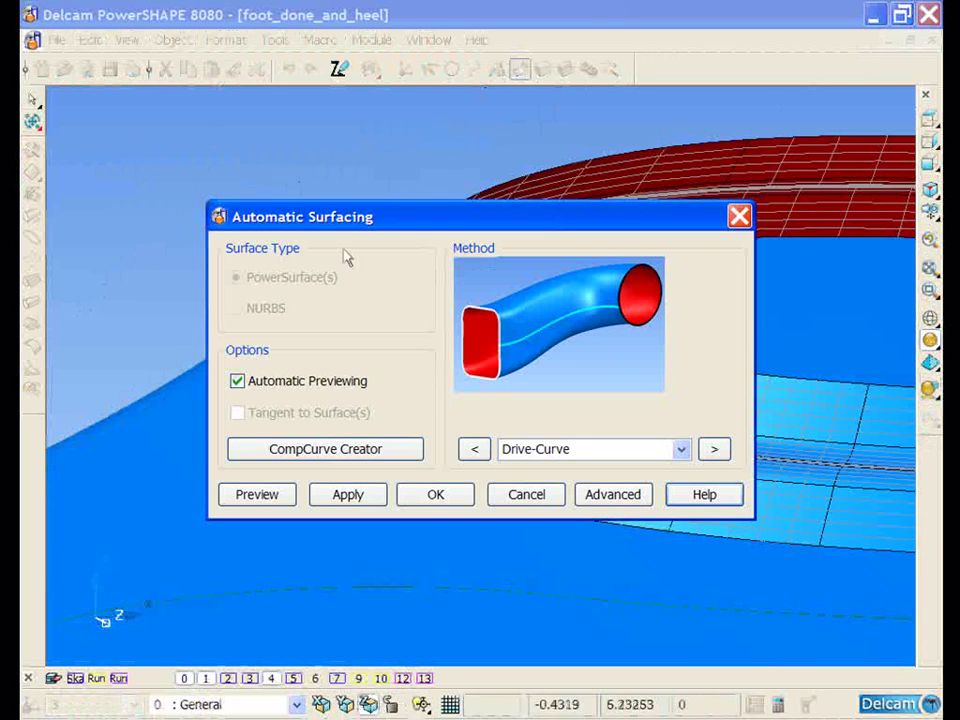
{"action": "left_click", "coordinate": [435, 494]}
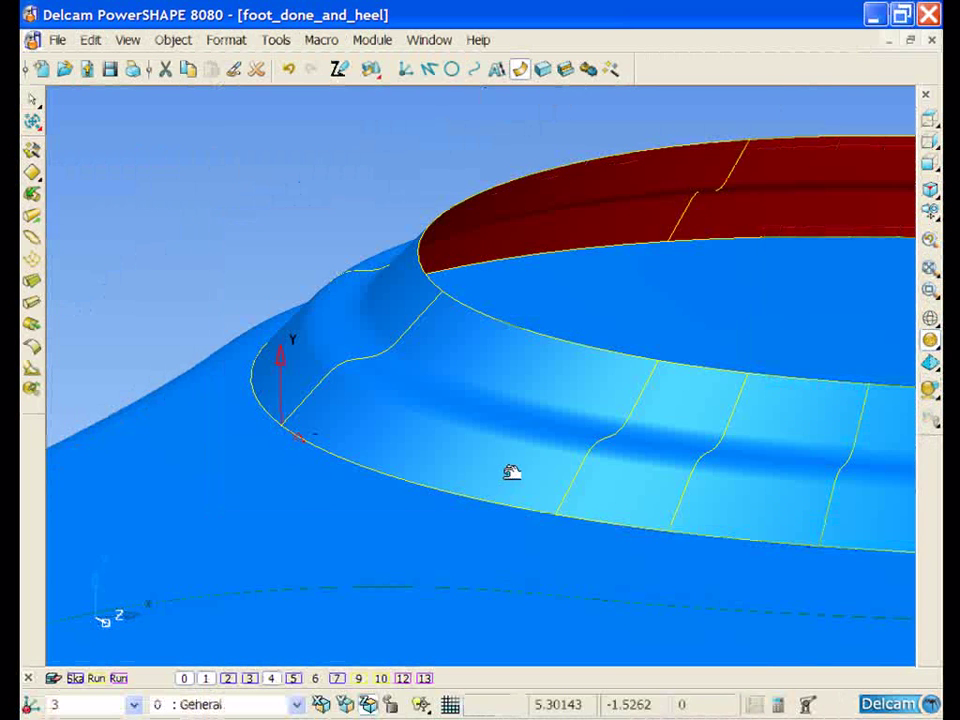
- Flatten the upper edge curve of the new stepped surface by projecting it along the Y axis
{"action": "middle_click_drag", "start_coordinate": [497, 422], "coordinate": [451, 478]}
{"action": "middle_click_drag", "start_coordinate": [602, 506], "coordinate": [477, 467]}
{"action": "left_click", "coordinate": [929, 122]}
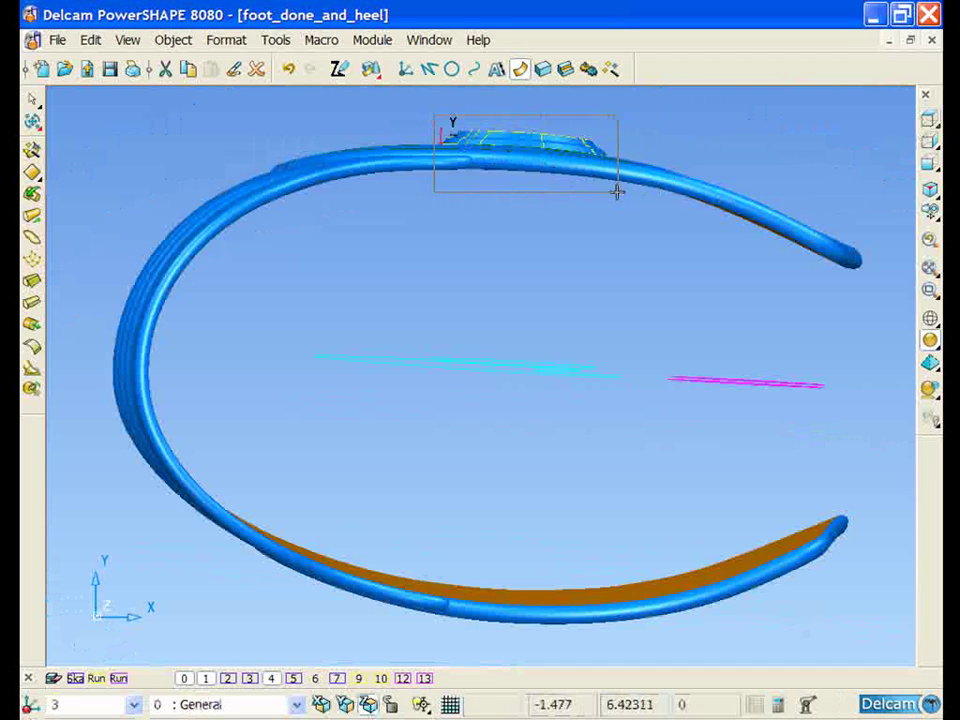
{"action": "left_click_drag", "start_coordinate": [617, 191], "coordinate": [618, 192]}
{"action": "middle_click_drag", "start_coordinate": [620, 216], "coordinate": [271, 275]}
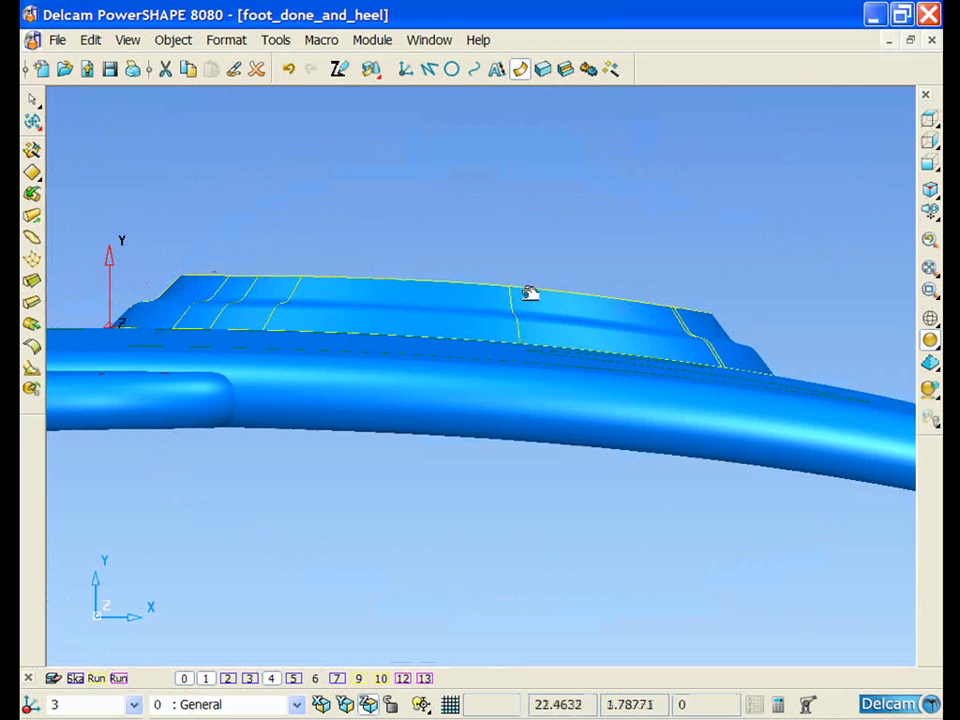
{"action": "left_click", "coordinate": [583, 291]}
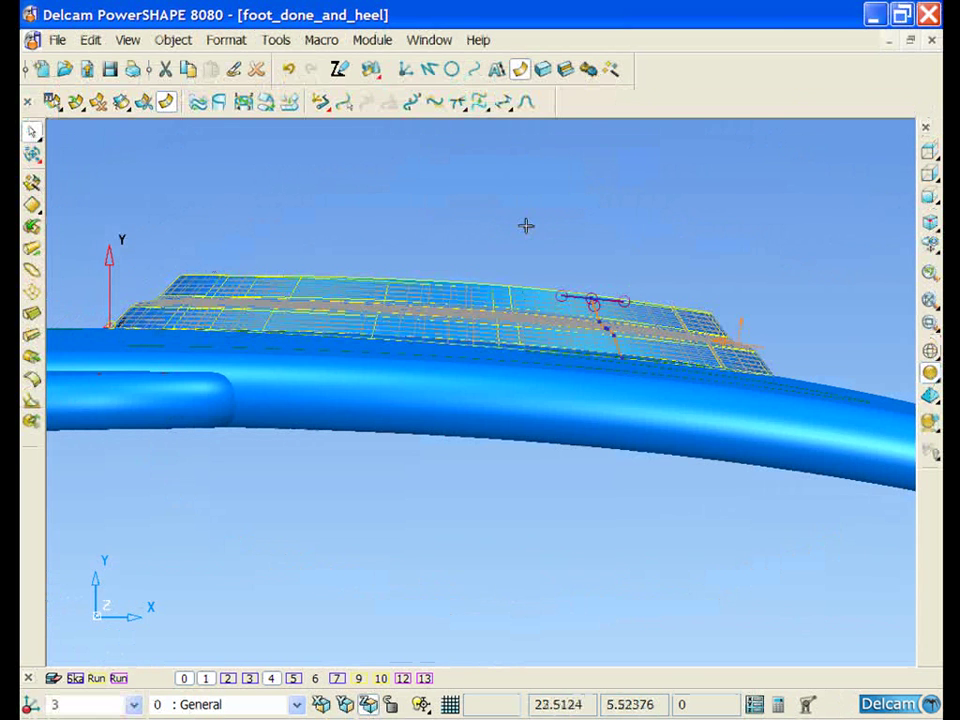
{"action": "left_click_drag", "start_coordinate": [526, 226], "coordinate": [737, 429]}
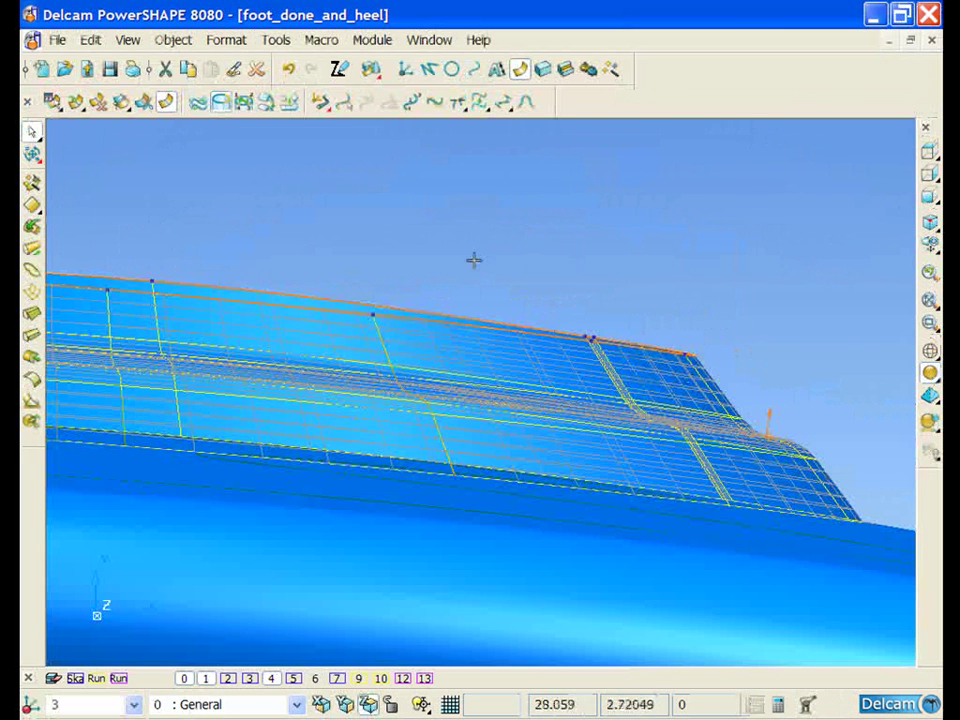
{"action": "middle_click_drag", "start_coordinate": [474, 260], "coordinate": [567, 280]}
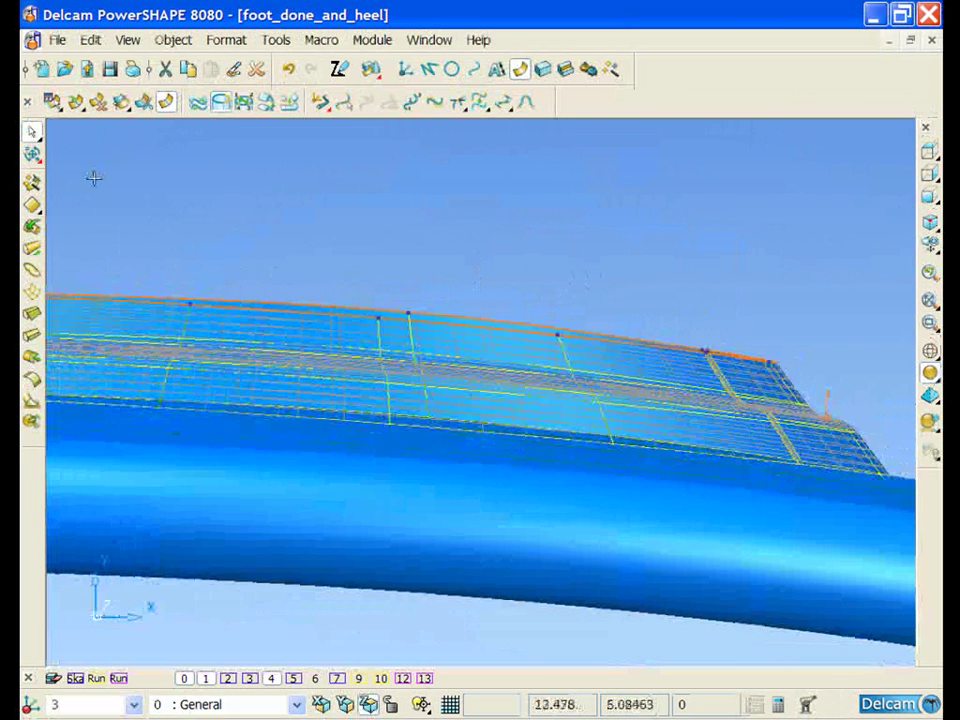
{"action": "left_click", "coordinate": [32, 155]}
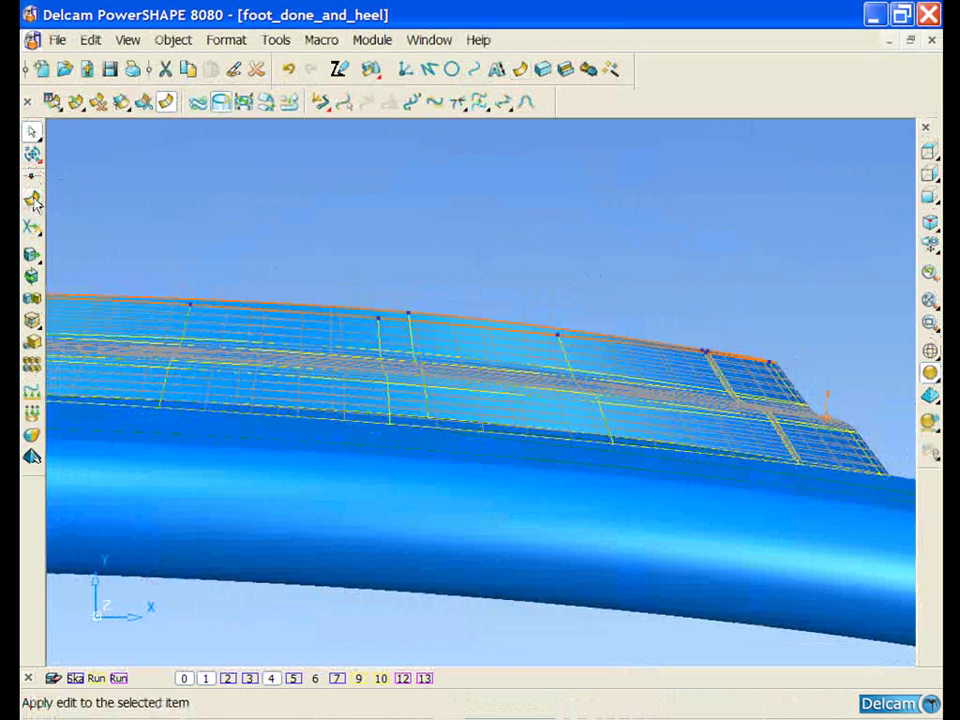
{"action": "left_click", "coordinate": [81, 197]}
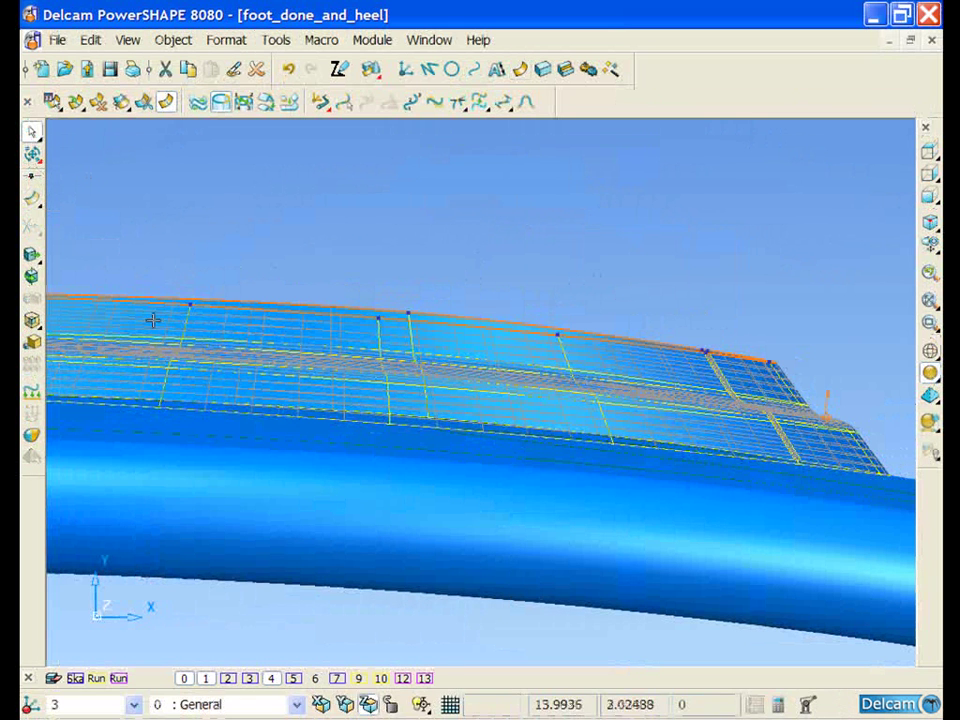
{"action": "left_click", "coordinate": [31, 395]}
{"action": "left_click_drag", "start_coordinate": [452, 224], "coordinate": [229, 205]}
{"action": "left_click", "coordinate": [122, 274]}
{"action": "left_click", "coordinate": [331, 346]}
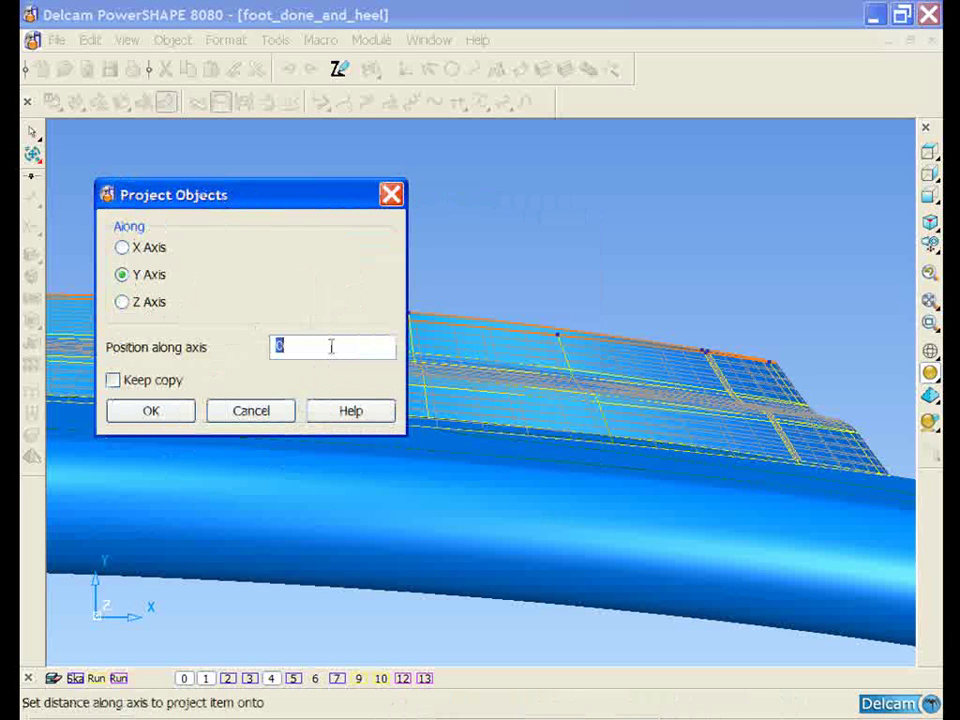
{"action": "left_click", "coordinate": [165, 412]}
- Edit the upper edge curve's tangents, setting the Across tangents' Before and After magnitude scale to 0.1
{"action": "middle_click_drag", "start_coordinate": [441, 231], "coordinate": [521, 261]}
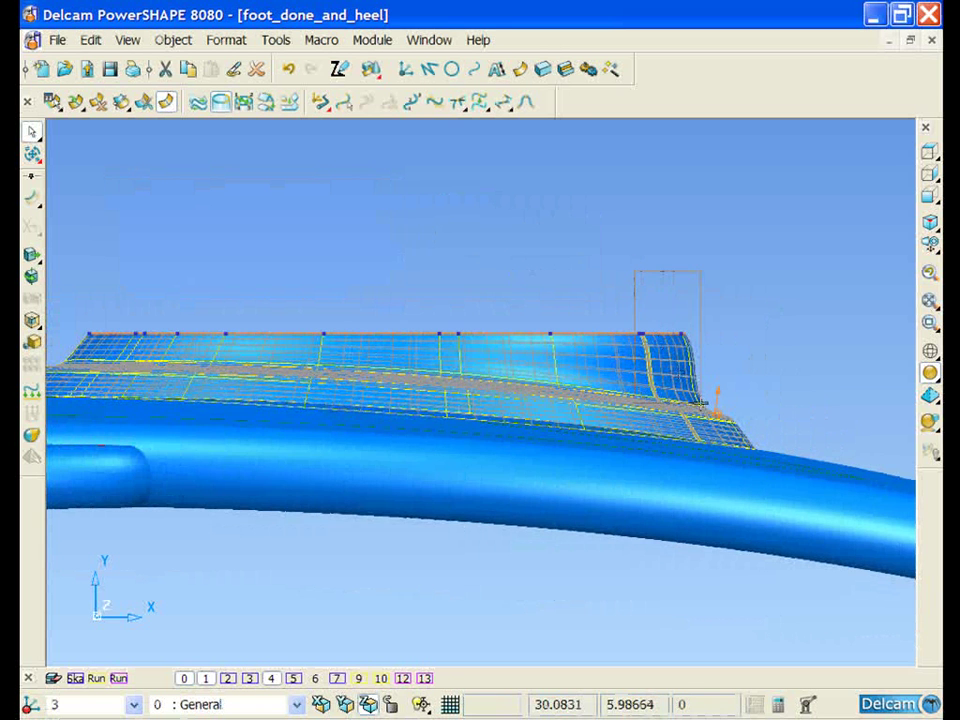
{"action": "left_click_drag", "start_coordinate": [703, 403], "coordinate": [717, 427]}
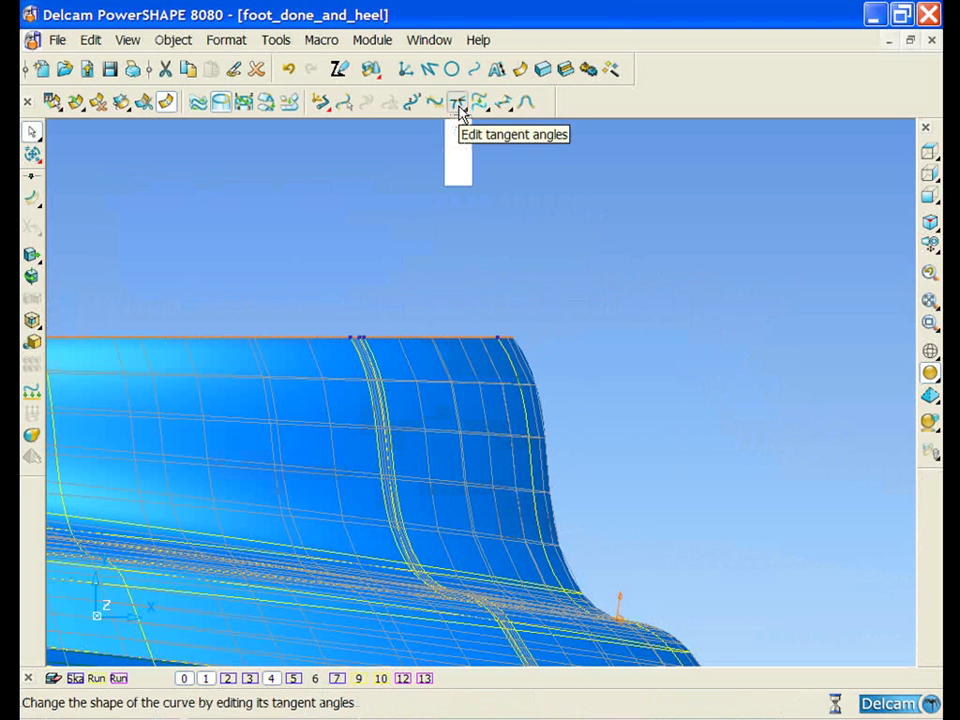
{"action": "left_click", "coordinate": [462, 112]}
{"action": "left_click_drag", "start_coordinate": [505, 246], "coordinate": [289, 152]}
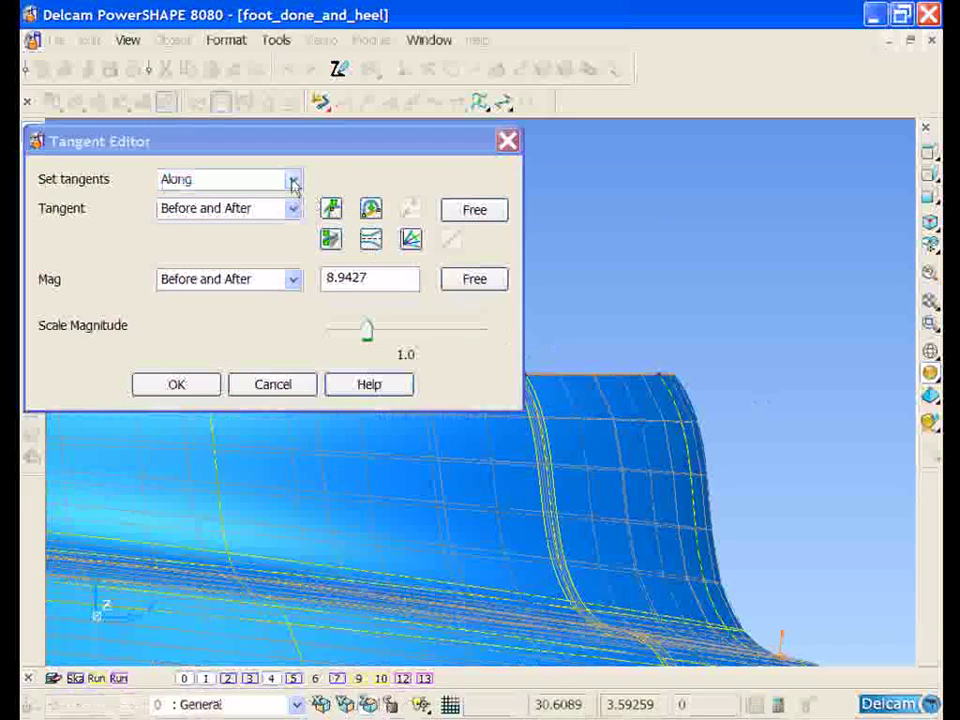
{"action": "left_click", "coordinate": [292, 179]}
{"action": "left_click", "coordinate": [279, 216]}
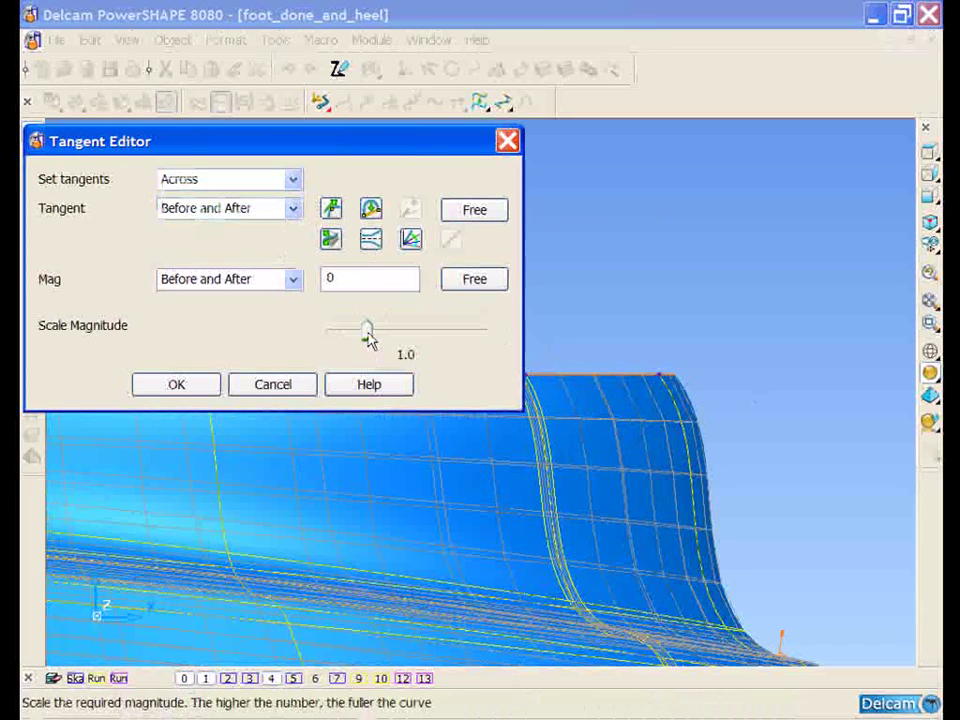
{"action": "mouse_move", "coordinate": [370, 338]}
{"action": "left_mouse_down"}
{"action": "mouse_move", "coordinate": [476, 340]}
{"action": "mouse_move", "coordinate": [364, 336]}
{"action": "mouse_move", "coordinate": [435, 334]}
{"action": "mouse_move", "coordinate": [378, 333]}
{"action": "left_mouse_up"}
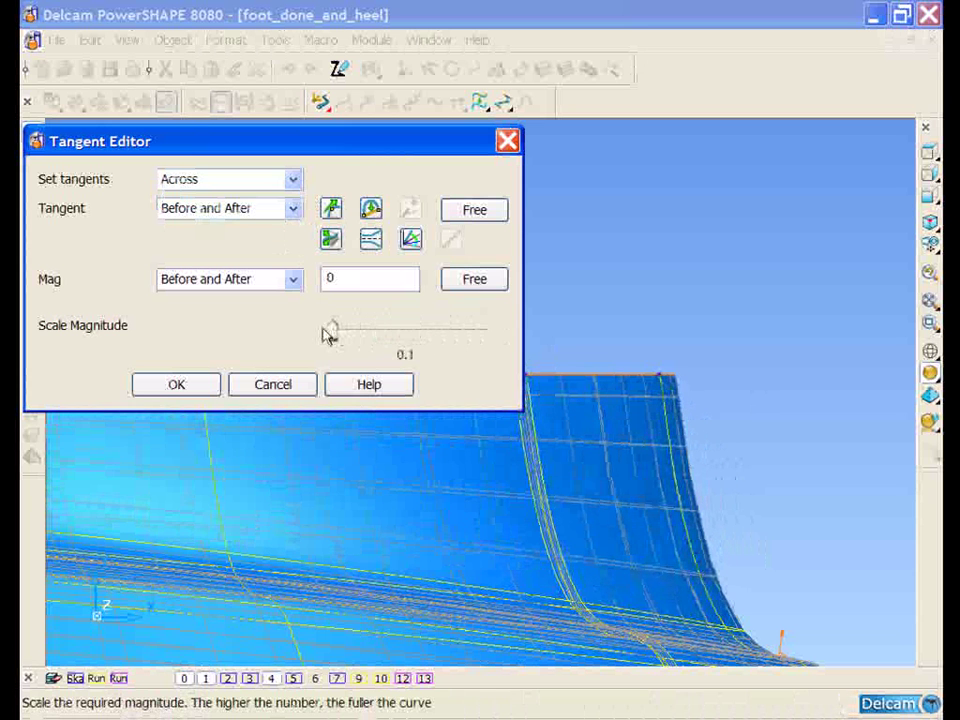
{"action": "left_click", "coordinate": [176, 386]}
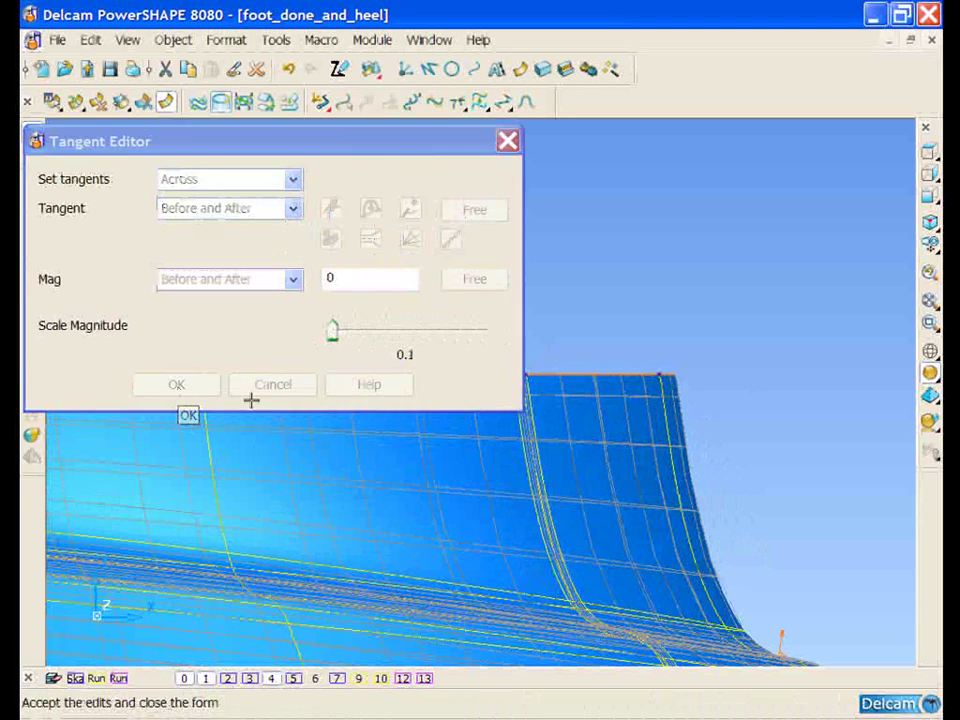
- Convert the stepped surface's upper edge to wireframe and cap it with a Fill-In surface
{"action": "right_click", "coordinate": [425, 375]}
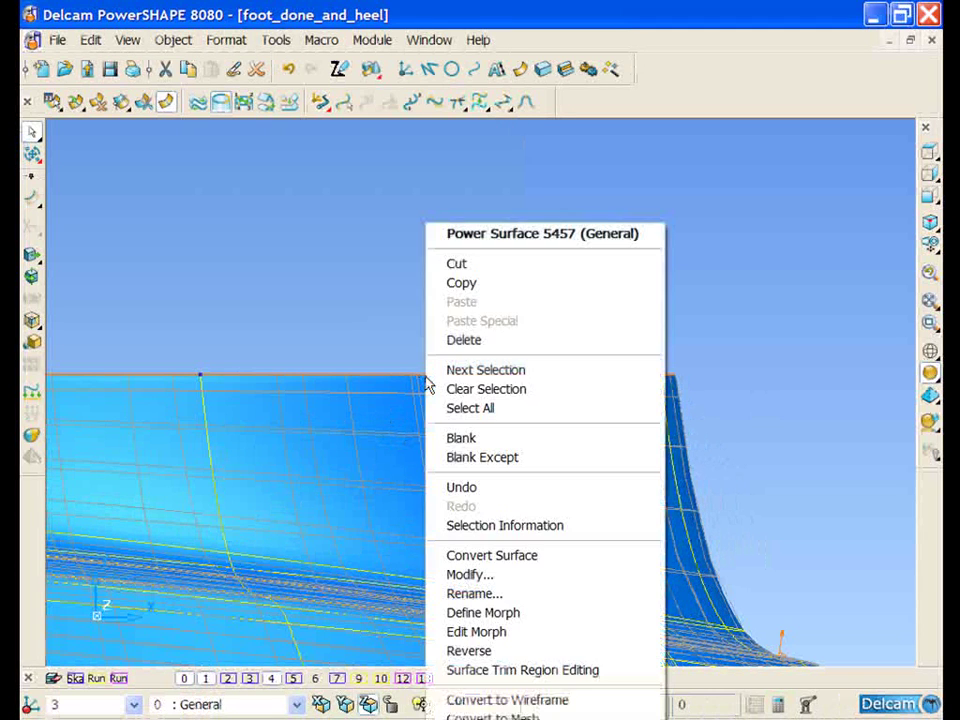
{"action": "left_click", "coordinate": [571, 702]}
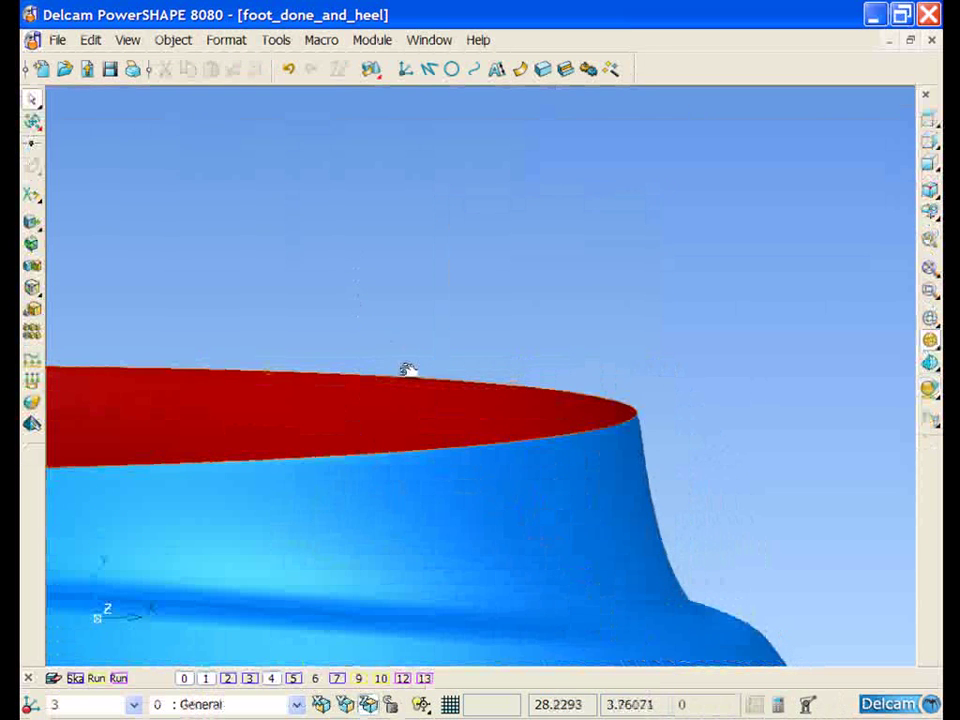
{"action": "left_click", "coordinate": [407, 369]}
{"action": "middle_click_drag", "start_coordinate": [319, 276], "coordinate": [510, 311]}
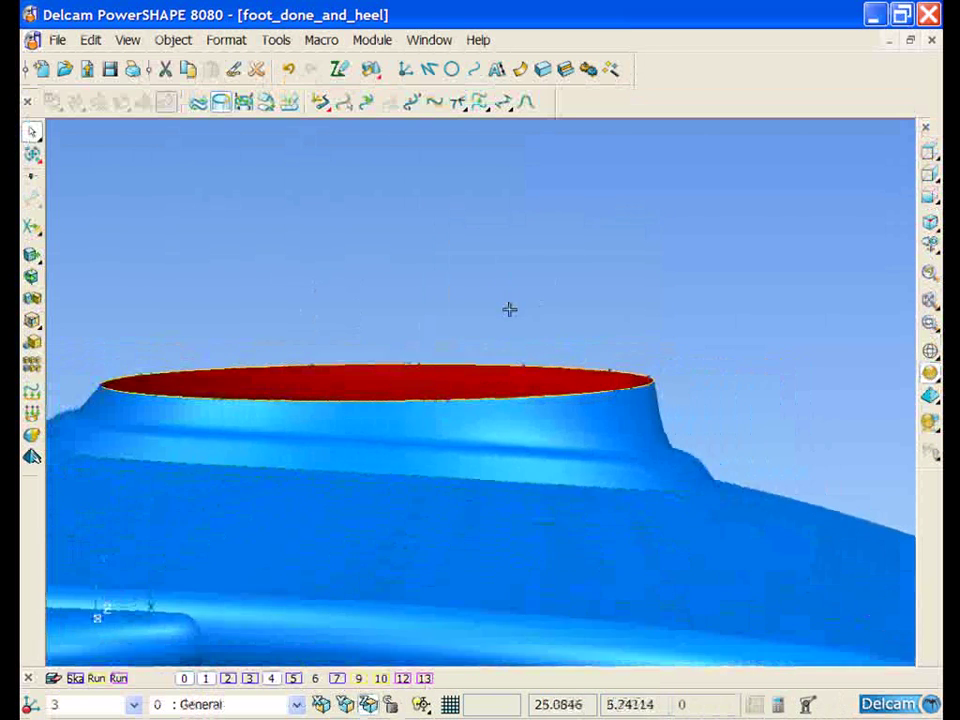
{"action": "left_click", "coordinate": [520, 68]}
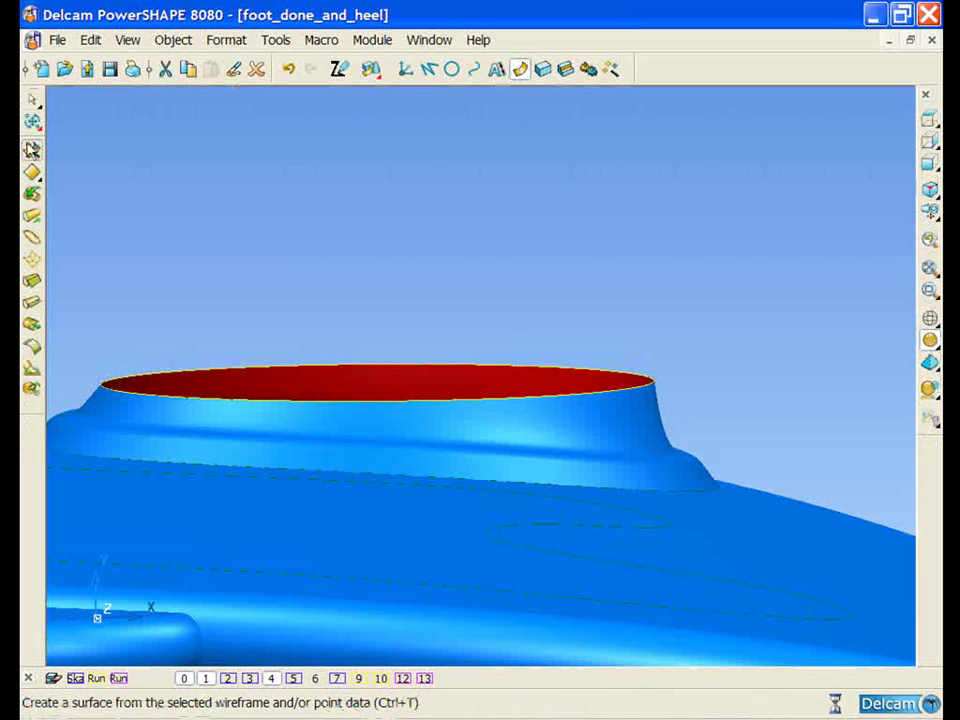
{"action": "left_click", "coordinate": [32, 121]}
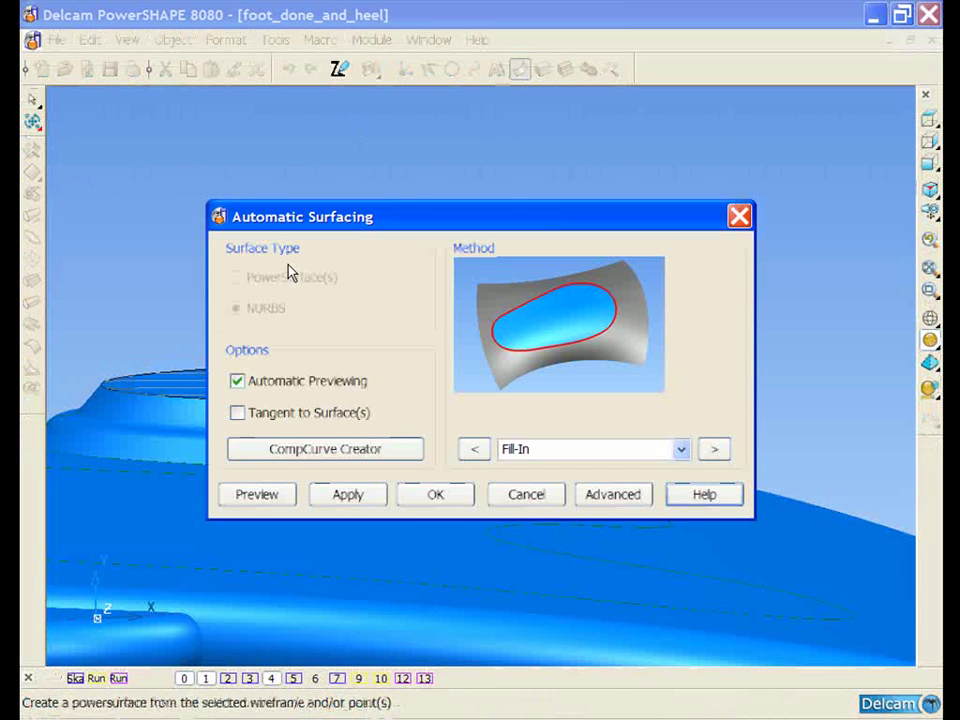
{"action": "left_click", "coordinate": [418, 504]}
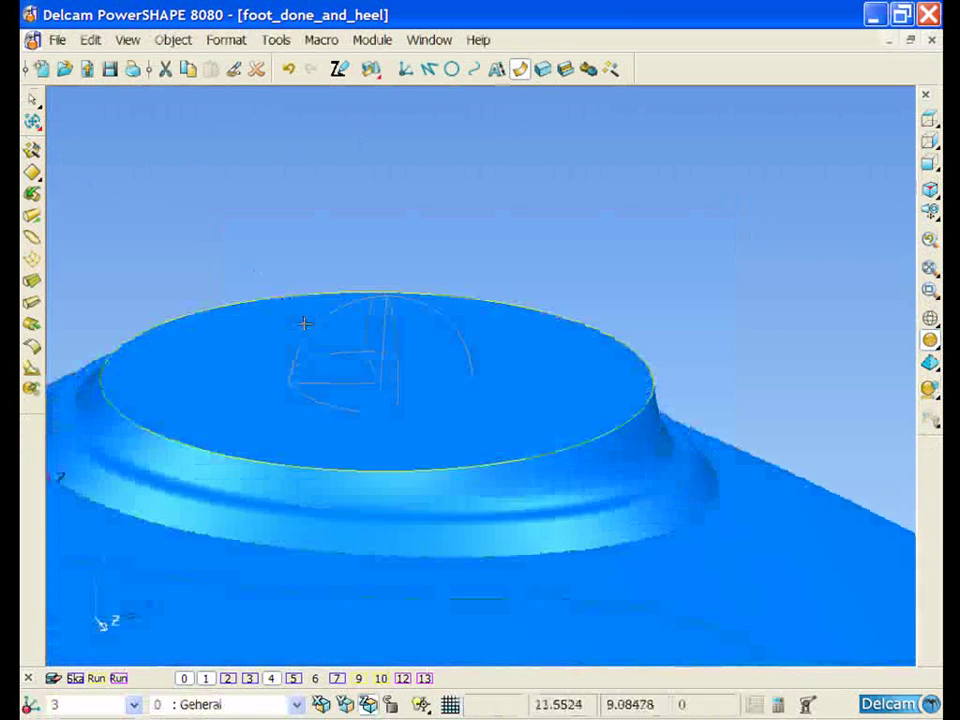
{"action": "middle_click_drag", "start_coordinate": [304, 323], "coordinate": [403, 446]}
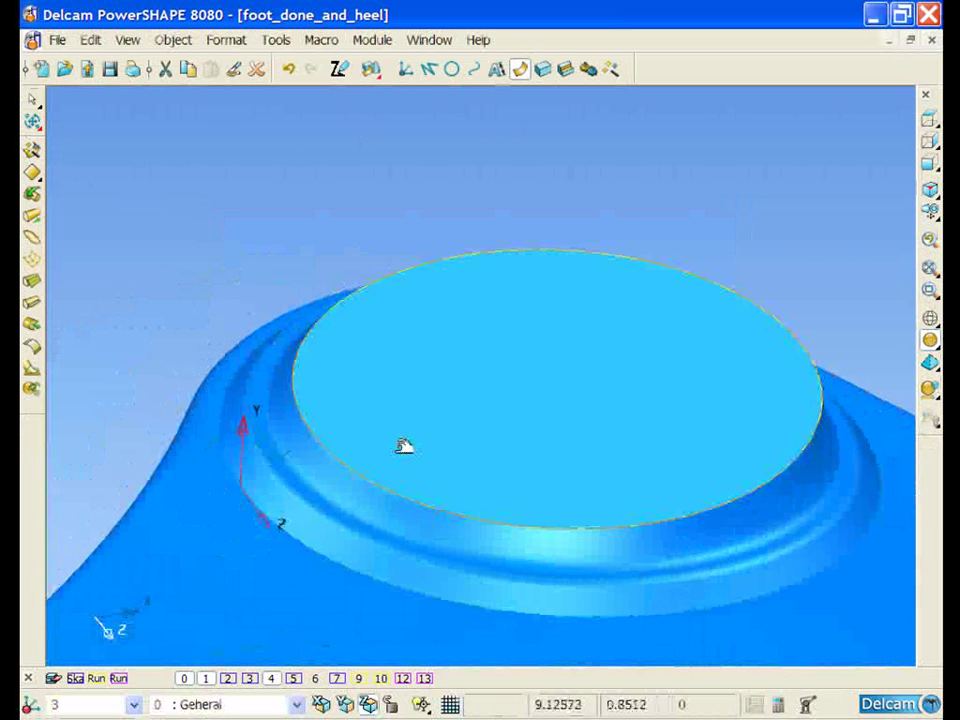
{"action": "middle_click_drag", "start_coordinate": [167, 313], "coordinate": [476, 606], "text": "ctrl+shift"}
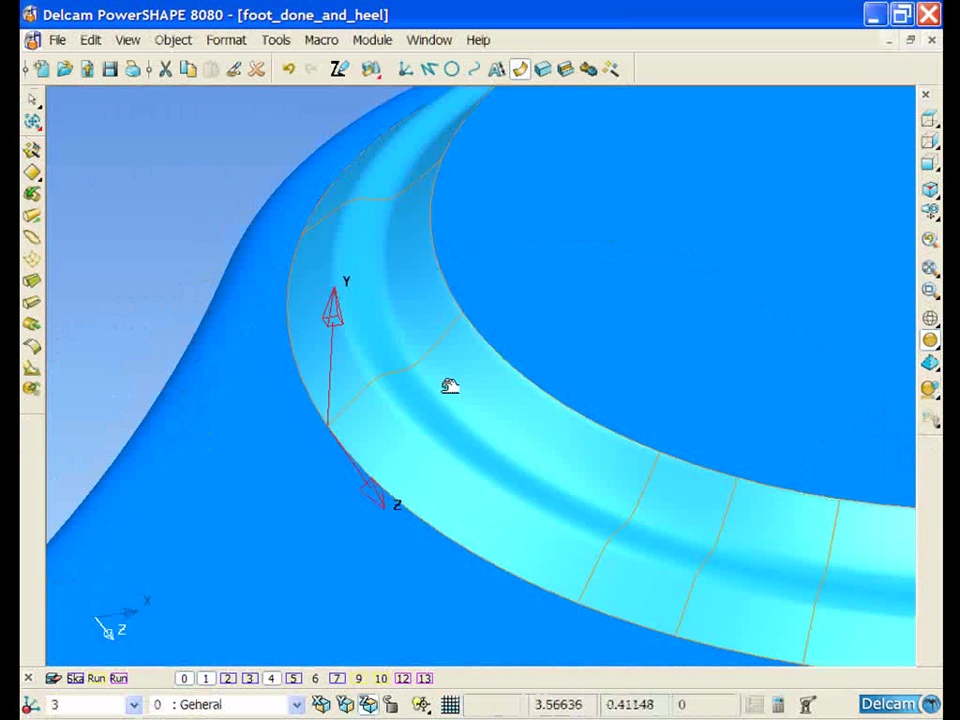
{"action": "left_click", "coordinate": [386, 377]}
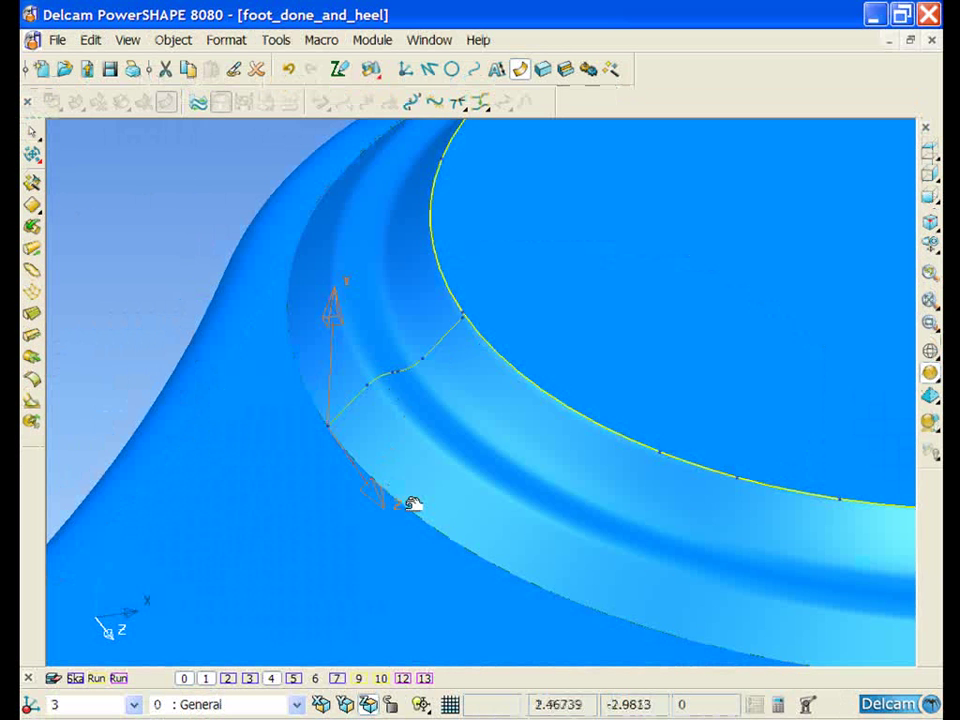
{"action": "key", "text": "Escape"}
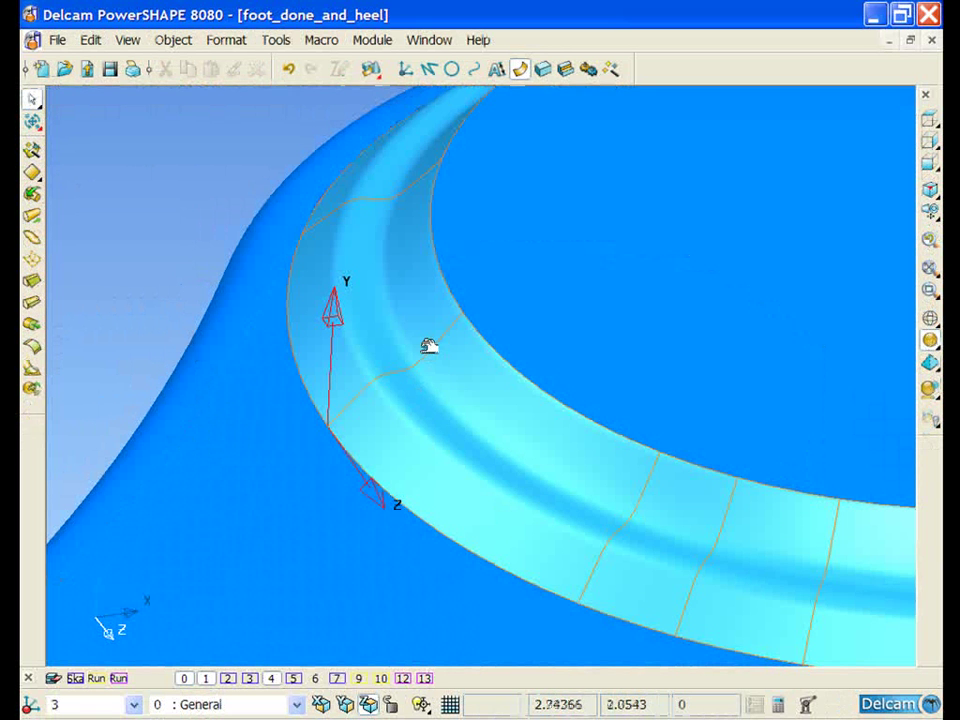
- Create a convex fillet of radius 1 between the stepped surface and its flat cap
{"action": "left_click", "coordinate": [482, 430]}
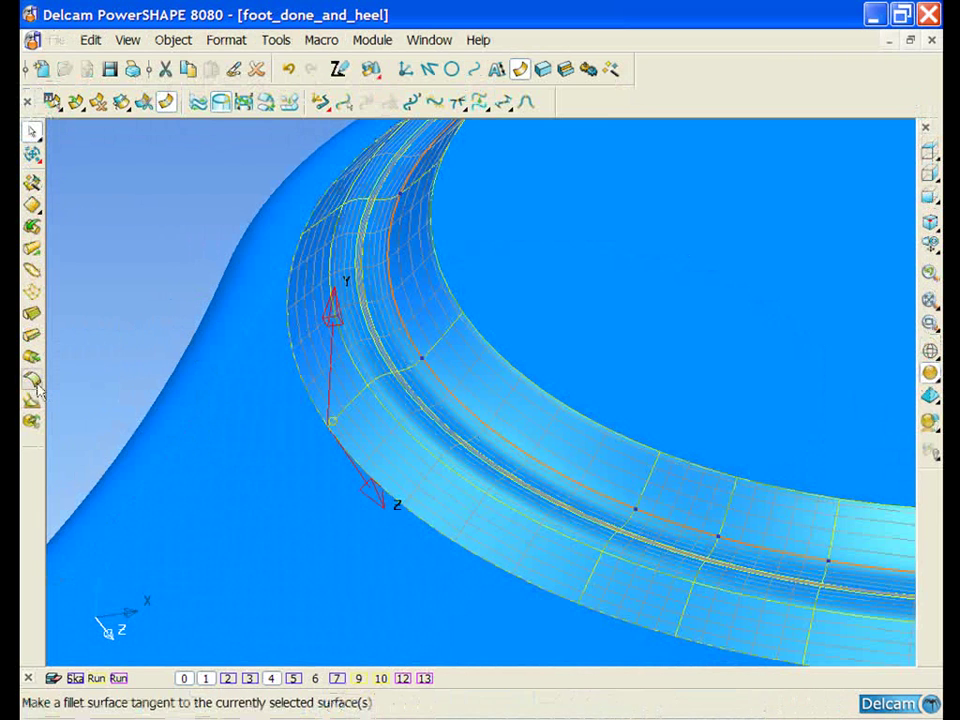
{"action": "left_click", "coordinate": [28, 286]}
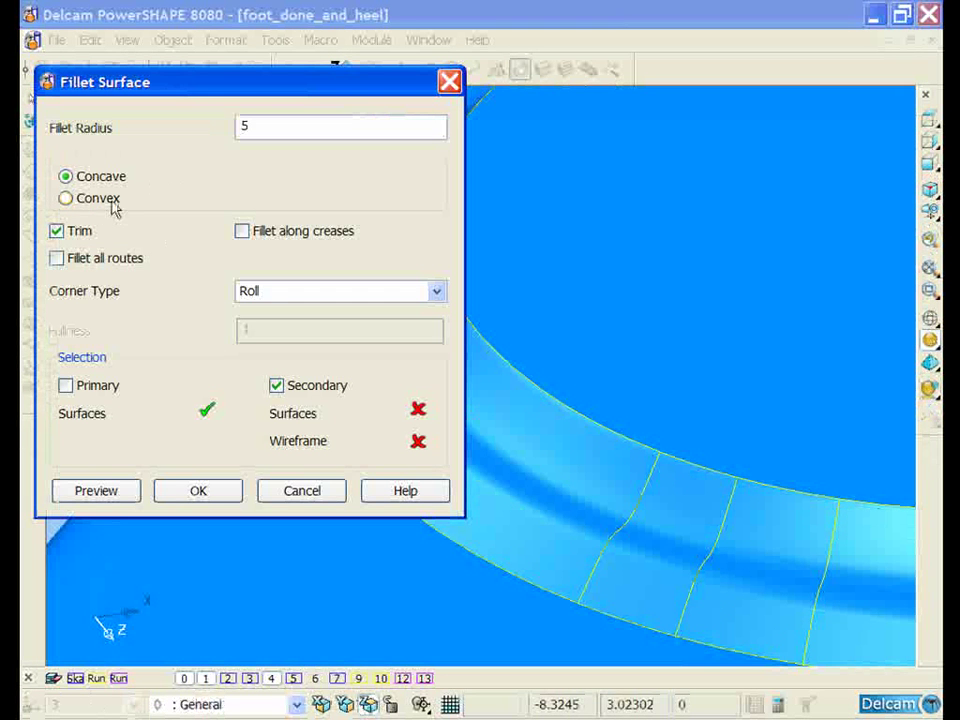
{"action": "left_click", "coordinate": [67, 198]}
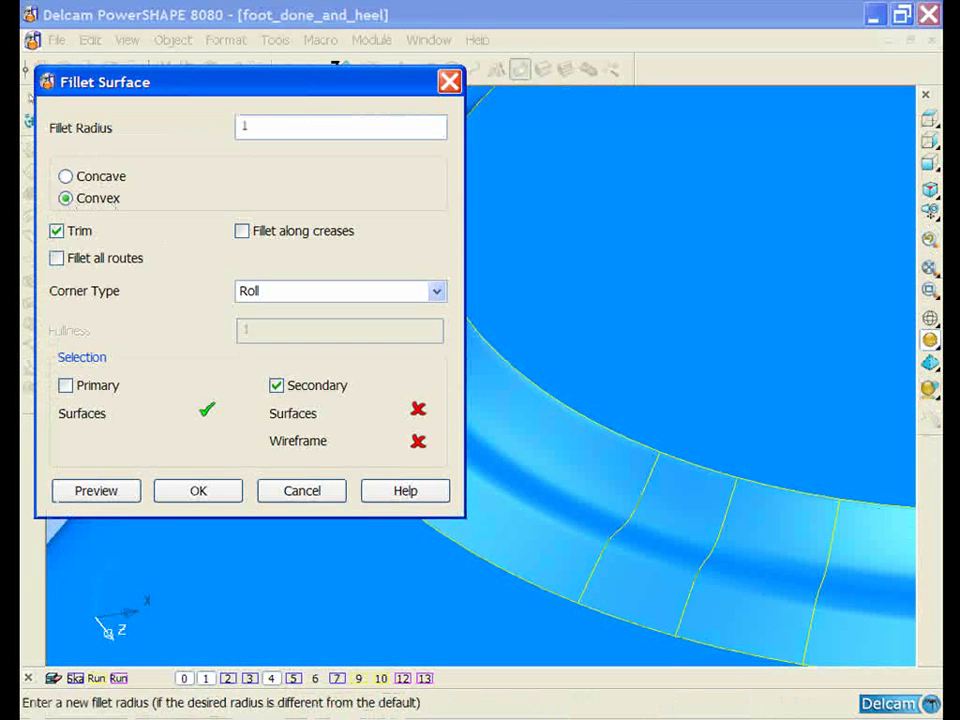
{"action": "left_click", "coordinate": [679, 293]}
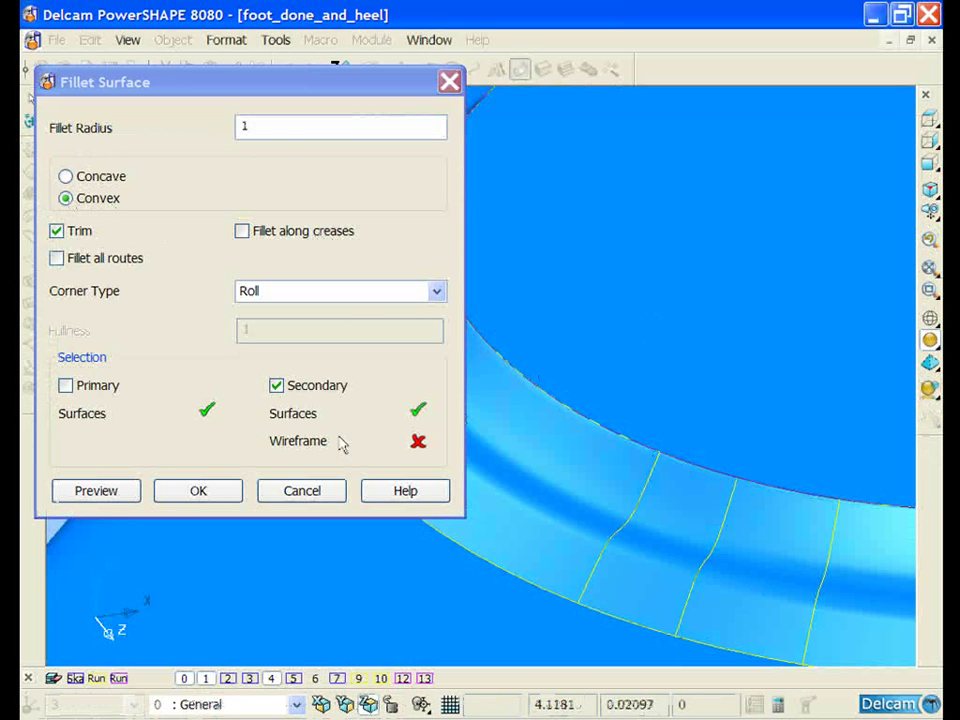
{"action": "left_click", "coordinate": [198, 490]}
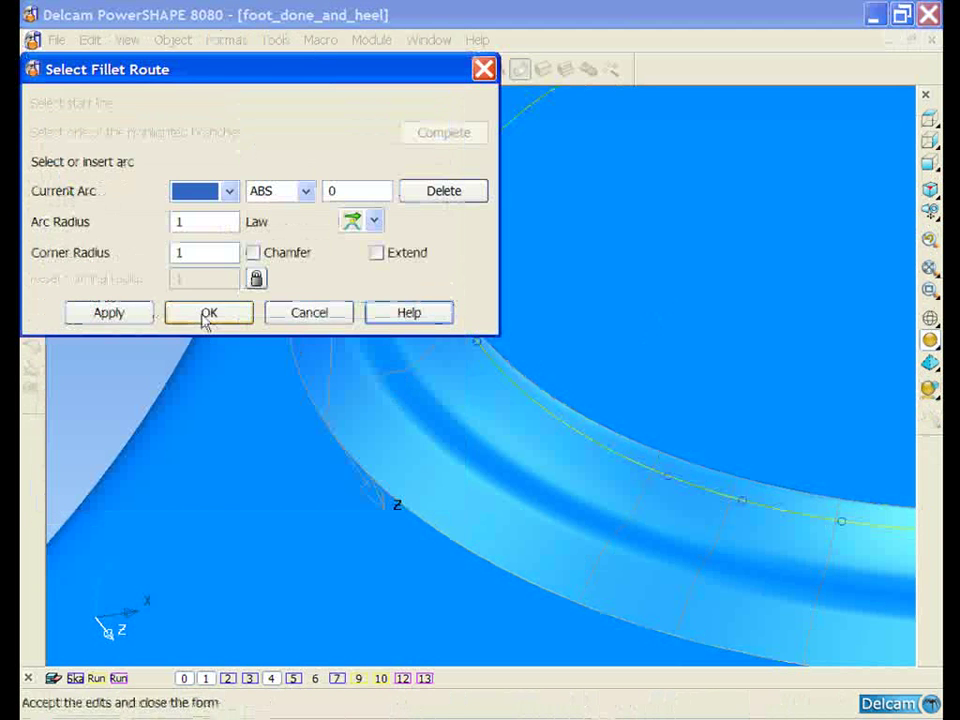
{"action": "left_click", "coordinate": [205, 320]}
- Create a concave fillet of radius 1 between the base of the stepped surface and the surrounding cuff surface
{"action": "middle_click_drag", "start_coordinate": [339, 298], "coordinate": [568, 377], "text": "ctrl"}
{"action": "middle_click_drag", "start_coordinate": [482, 339], "coordinate": [887, 647], "text": "ctrl+shift"}
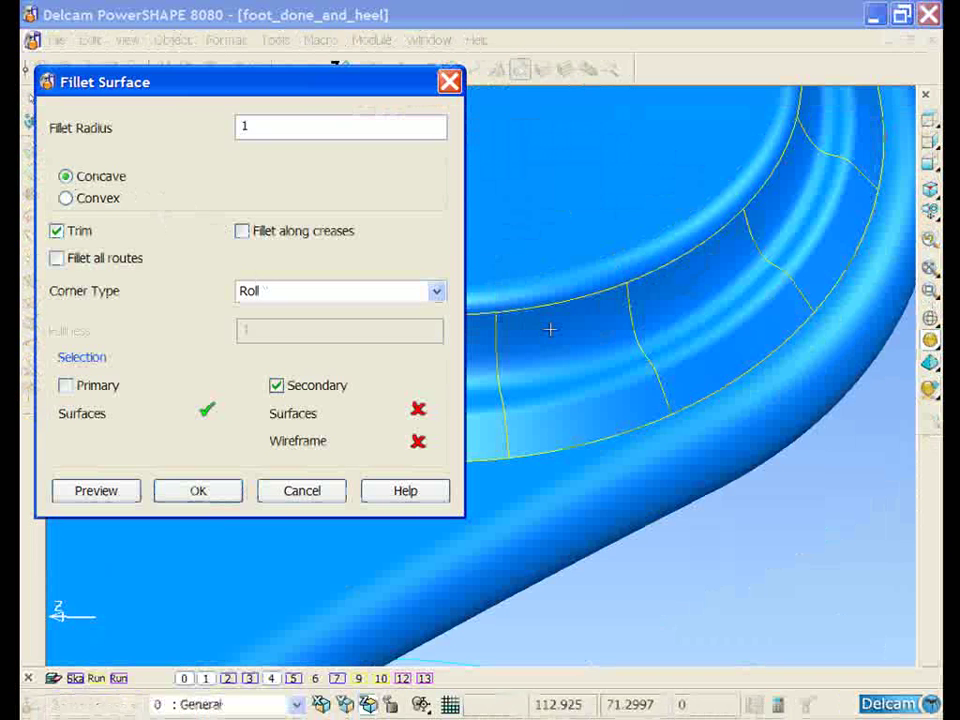
{"action": "middle_click_drag", "start_coordinate": [550, 328], "coordinate": [516, 488]}
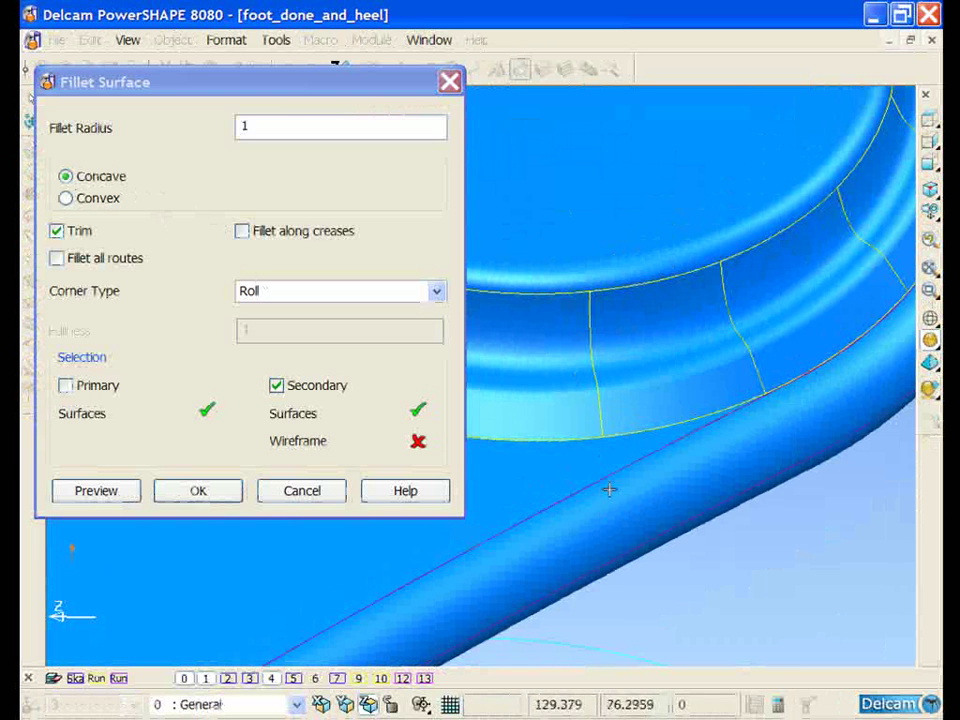
{"action": "left_click", "coordinate": [225, 500]}
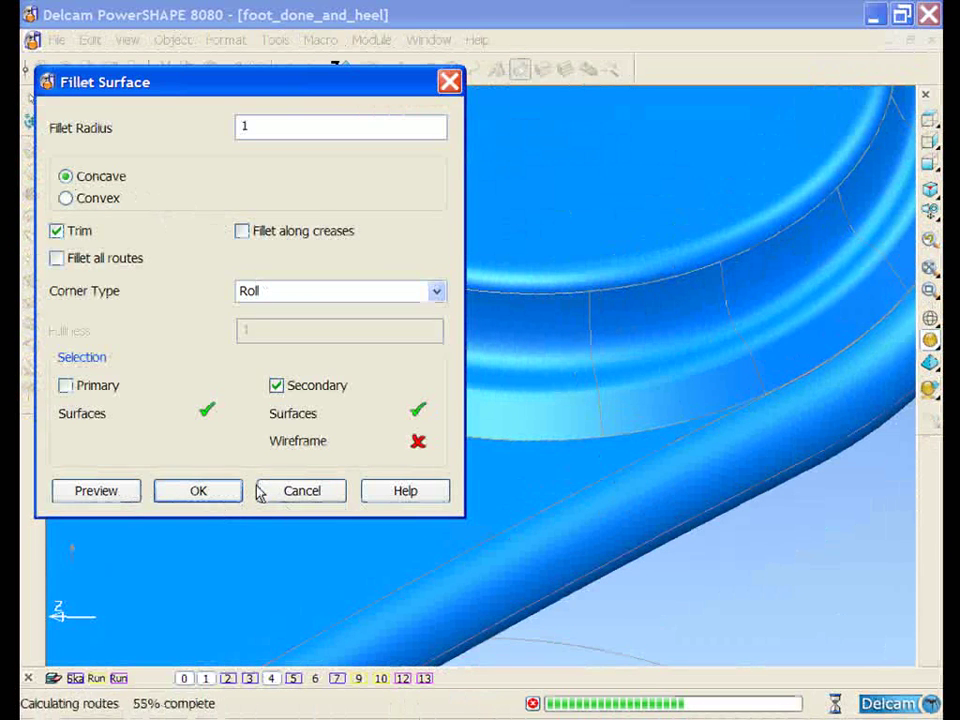
{"action": "left_click", "coordinate": [205, 315]}
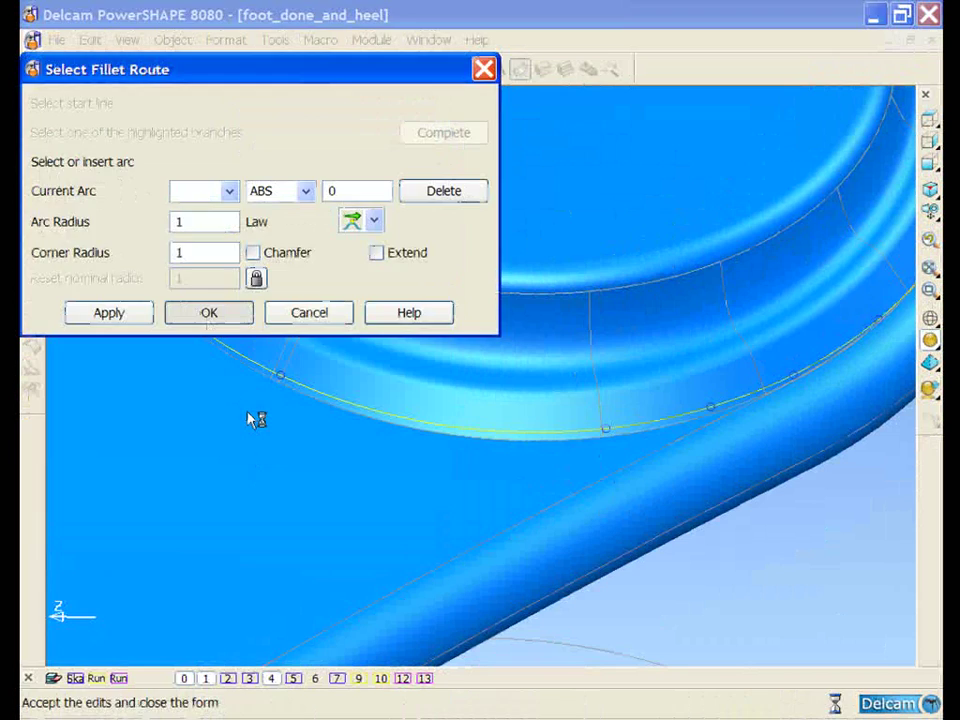
{"action": "middle_click_drag", "start_coordinate": [386, 381], "coordinate": [383, 422], "text": "ctrl"}
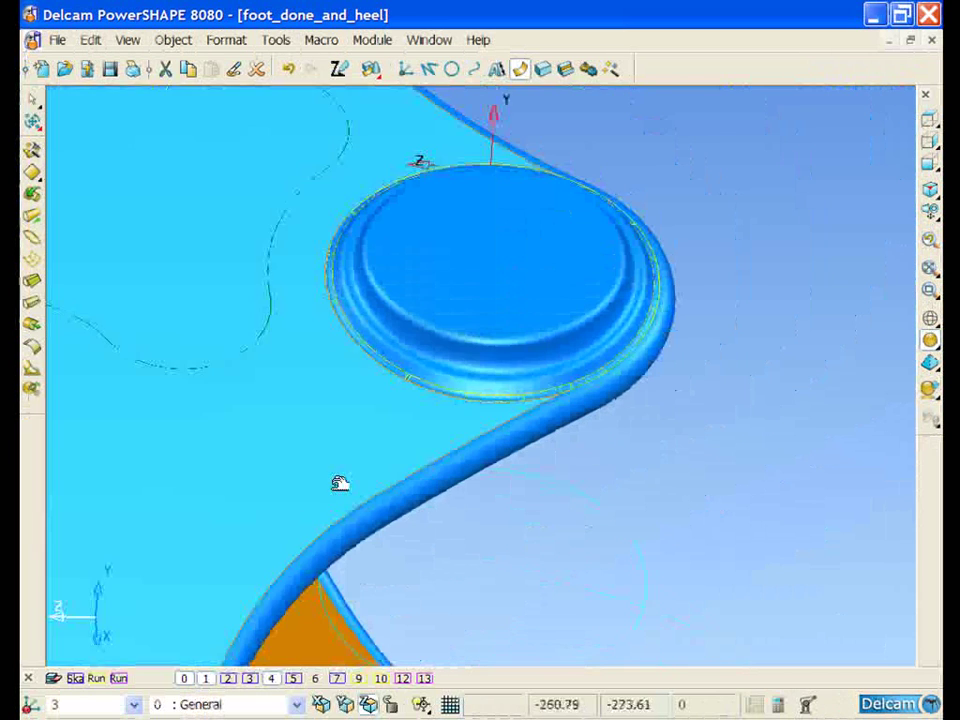
{"action": "middle_click_drag", "start_coordinate": [340, 483], "coordinate": [427, 451]}
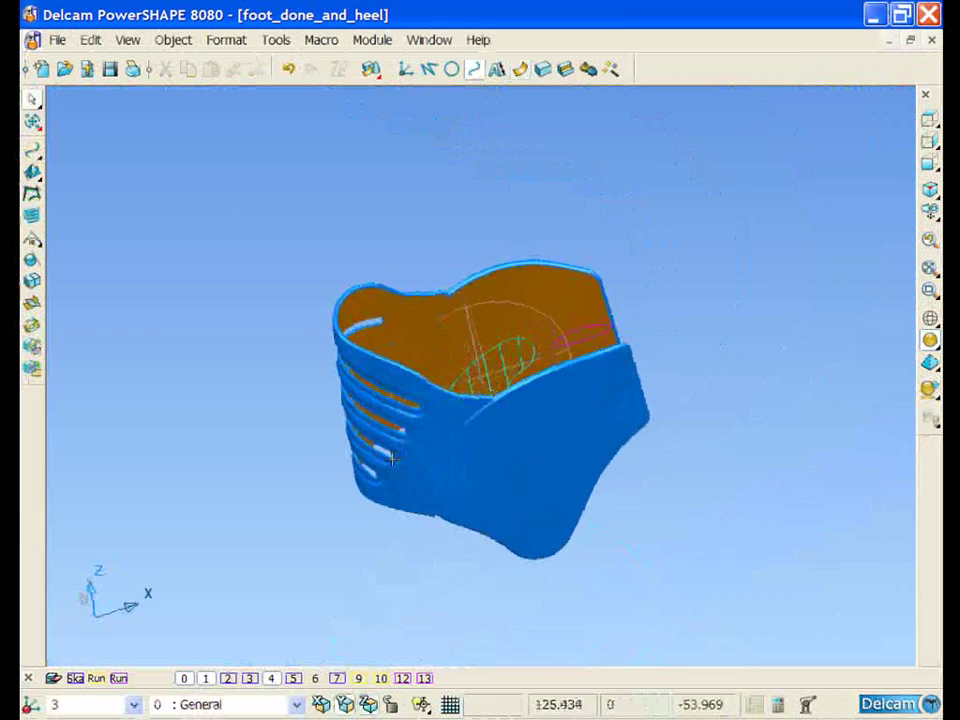
- Temporarily hide the surfaces around the round boss, delete the exposed workplane, and show the surfaces again
{"action": "middle_click_drag", "start_coordinate": [715, 495], "coordinate": [534, 389]}
{"action": "middle_click_drag", "start_coordinate": [462, 435], "coordinate": [583, 575], "text": "ctrl+shift"}
{"action": "middle_click_drag", "start_coordinate": [587, 456], "coordinate": [606, 456]}
{"action": "middle_click_drag", "start_coordinate": [683, 448], "coordinate": [506, 349]}
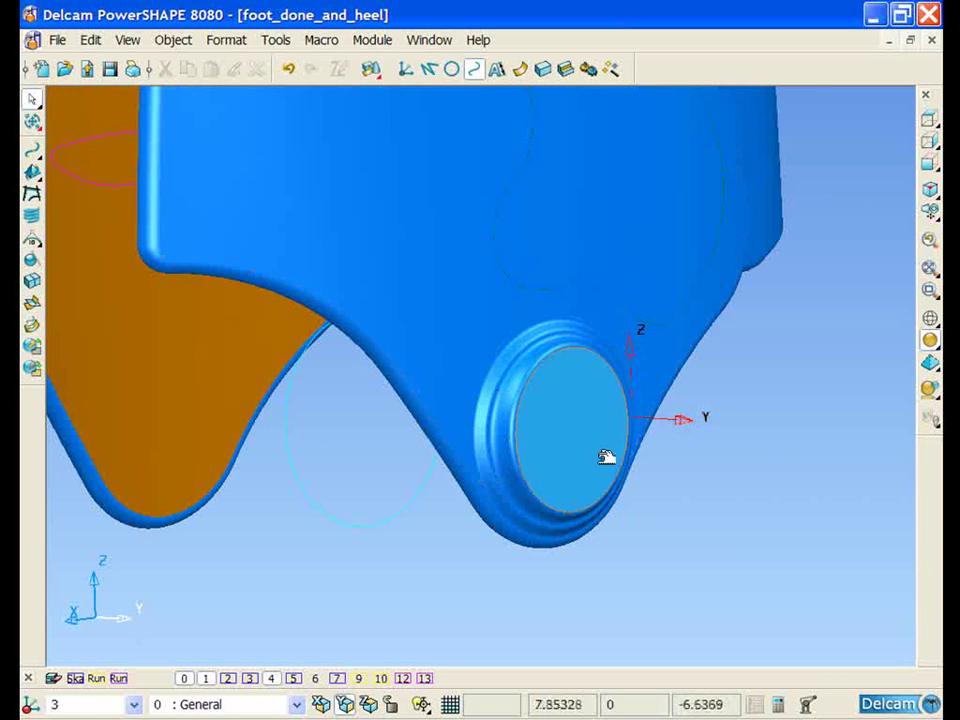
{"action": "middle_click_drag", "start_coordinate": [602, 388], "coordinate": [423, 335]}
{"action": "left_click_drag", "start_coordinate": [388, 317], "coordinate": [753, 569]}
{"action": "key", "text": "Delete"}
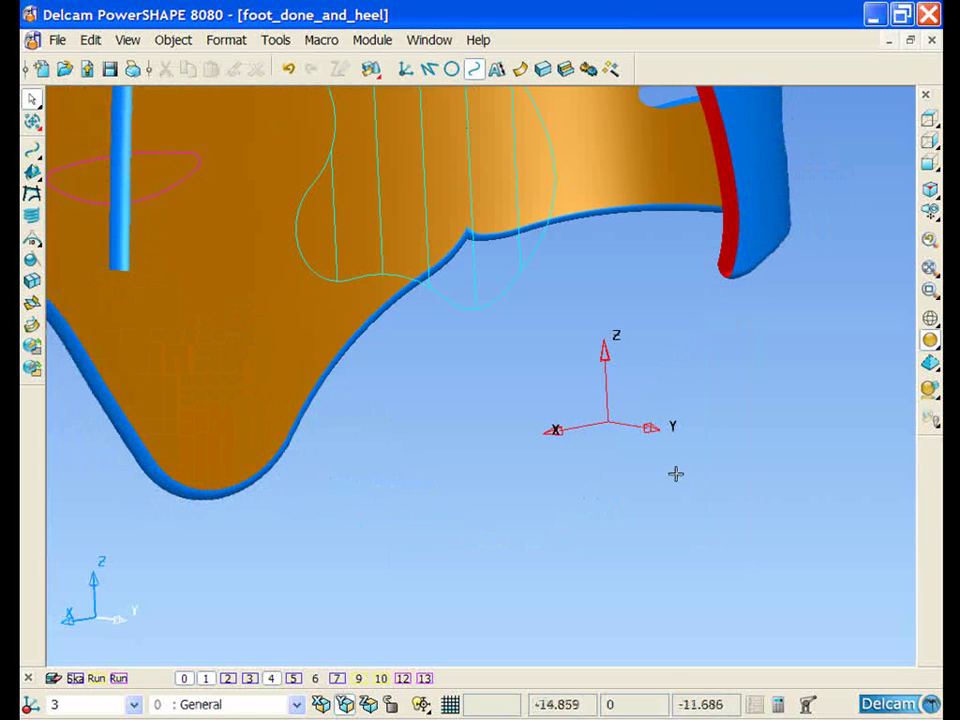
{"action": "left_click", "coordinate": [622, 421]}
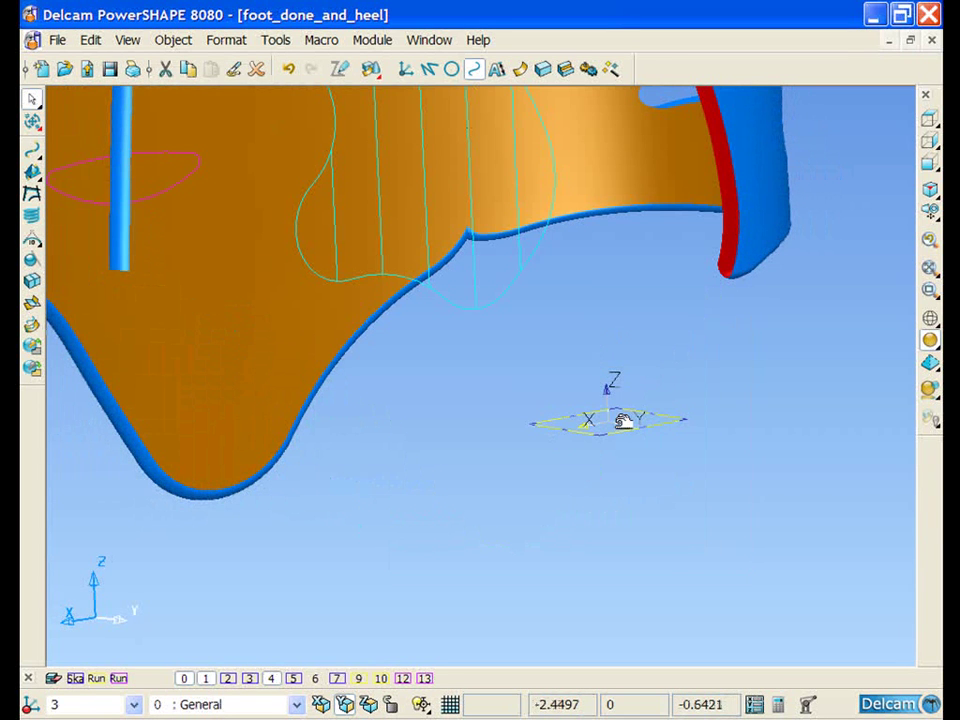
{"action": "key", "text": "Delete"}
{"action": "key", "text": "ctrl+v"}
{"action": "left_click", "coordinate": [695, 423]}
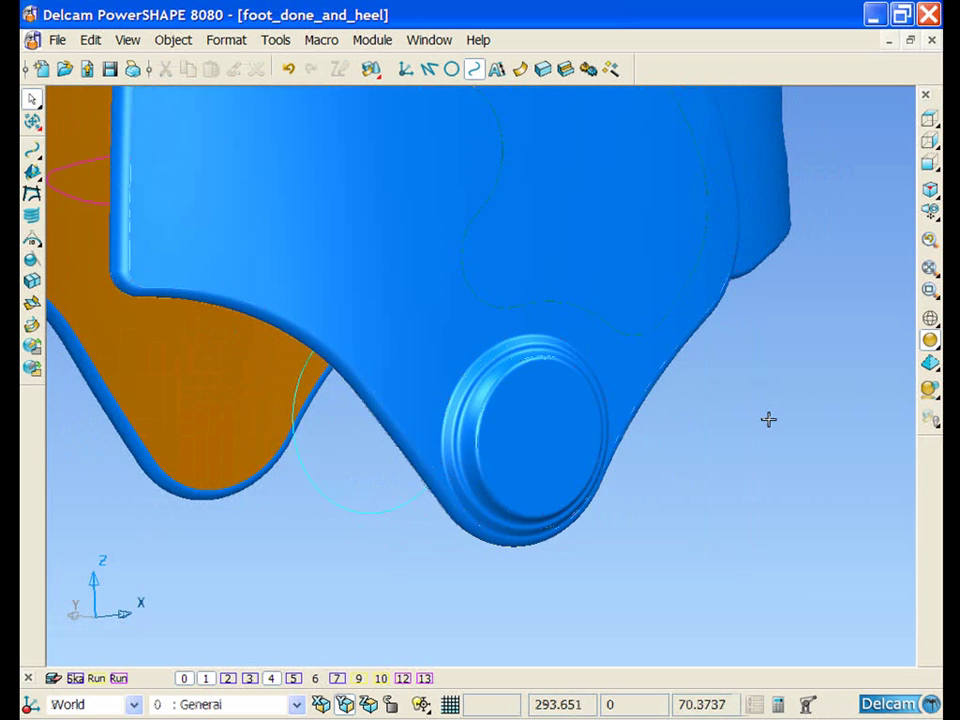
- Limit the outer cuff surface with the closed kidney-shaped curve and delete the piece of surface inside it
{"action": "mouse_move", "coordinate": [767, 418]}
{"action": "middle_mouse_down"}
{"action": "mouse_move", "coordinate": [733, 409]}
{"action": "mouse_move", "coordinate": [644, 425]}
{"action": "mouse_move", "coordinate": [714, 369]}
{"action": "mouse_move", "coordinate": [650, 150]}
{"action": "middle_mouse_up"}
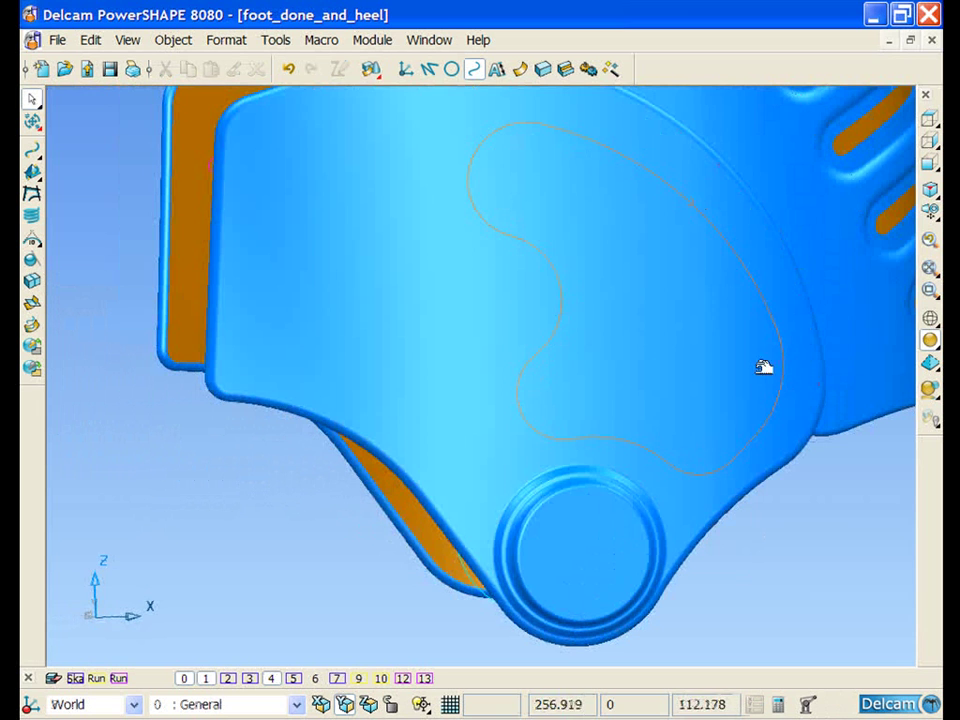
{"action": "middle_click_drag", "start_coordinate": [592, 304], "coordinate": [600, 326]}
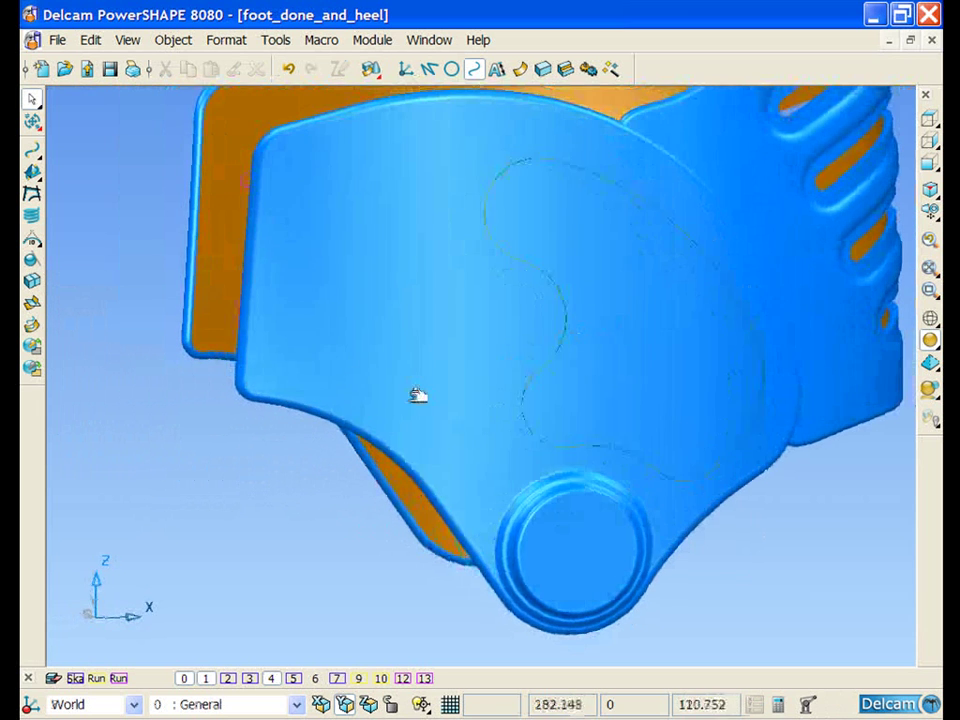
{"action": "middle_click_drag", "start_coordinate": [418, 396], "coordinate": [380, 451]}
{"action": "middle_click_drag", "start_coordinate": [600, 328], "coordinate": [567, 316]}
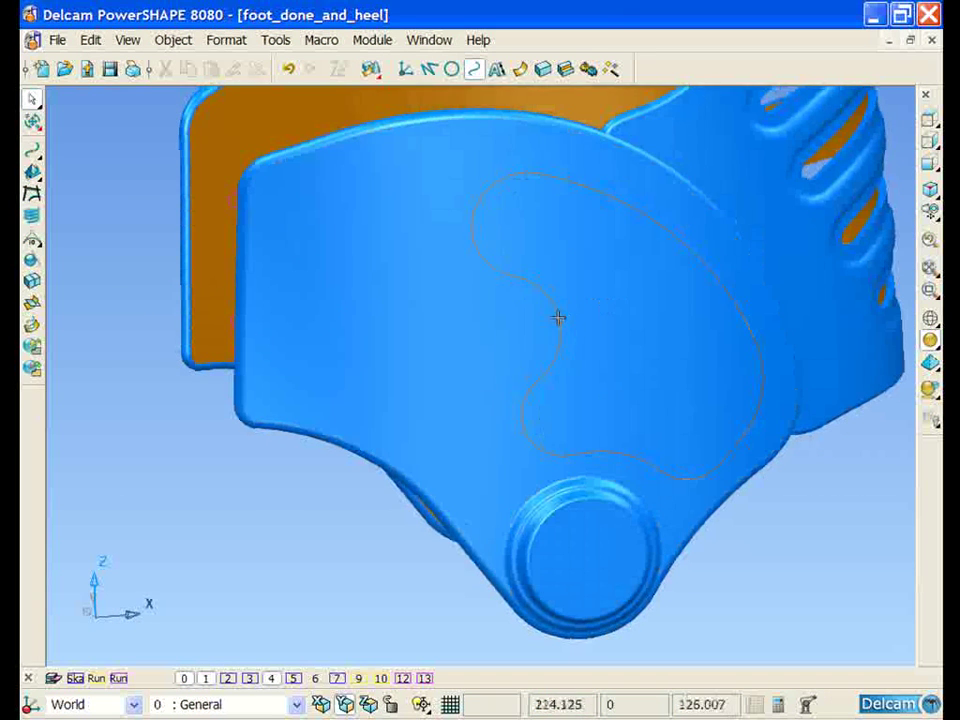
{"action": "left_click", "coordinate": [558, 318]}
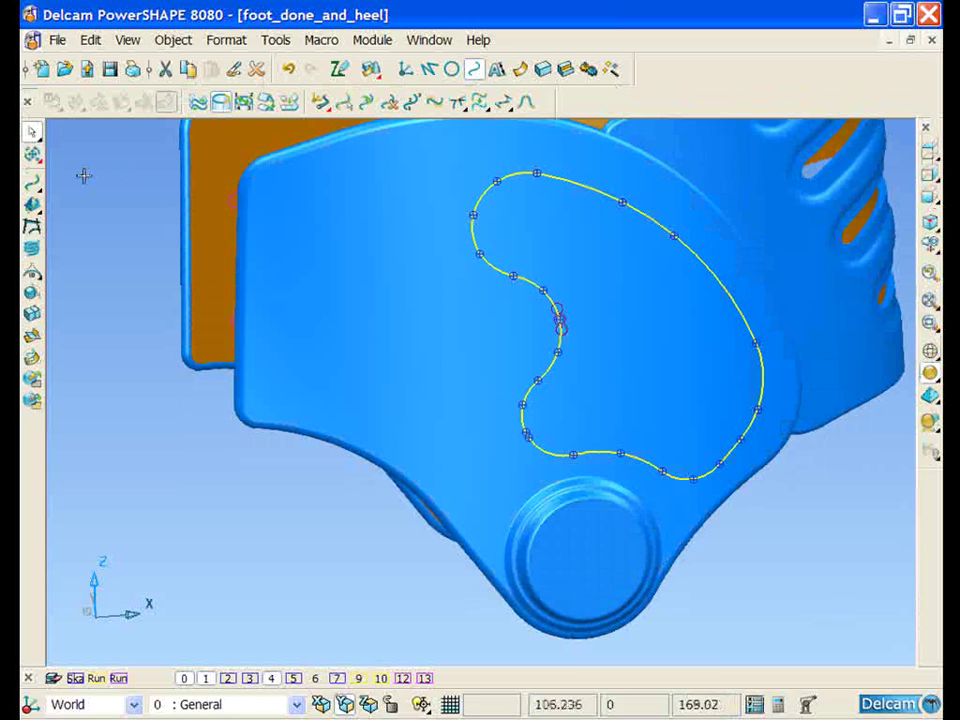
{"action": "left_click", "coordinate": [32, 155]}
{"action": "left_click", "coordinate": [32, 226]}
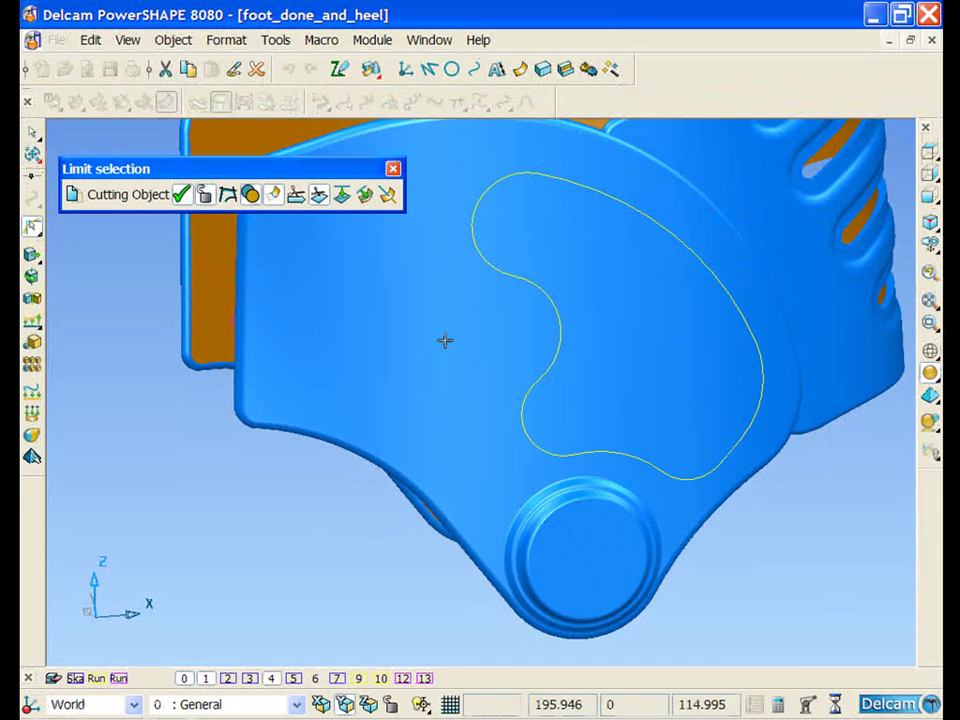
{"action": "left_click", "coordinate": [447, 340]}
{"action": "left_click", "coordinate": [393, 169]}
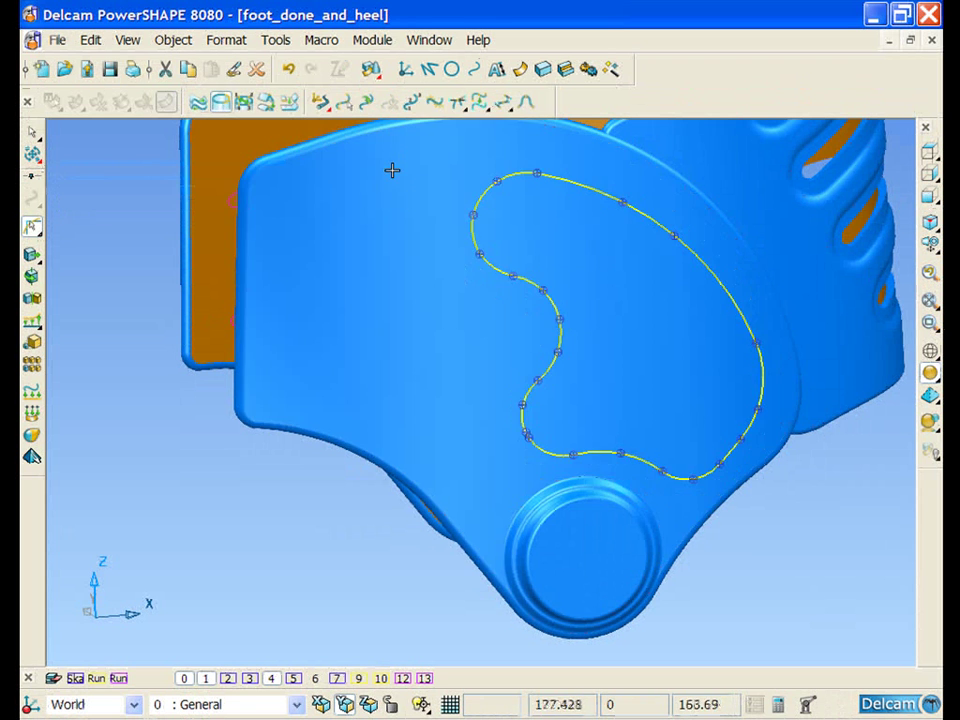
{"action": "left_click", "coordinate": [651, 320]}
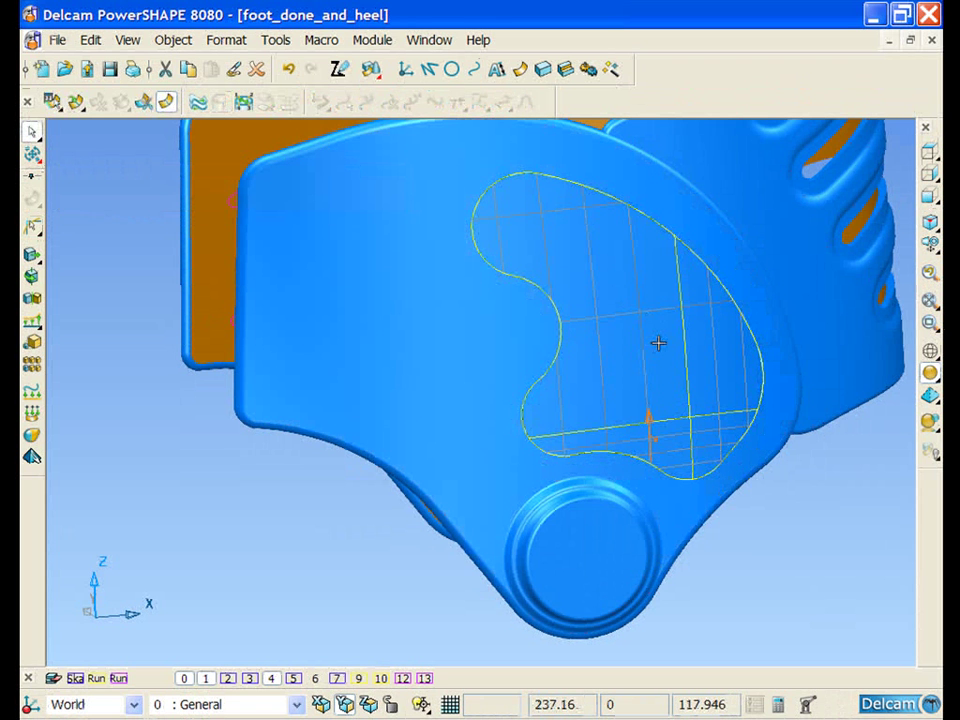
{"action": "key", "text": "Delete"}
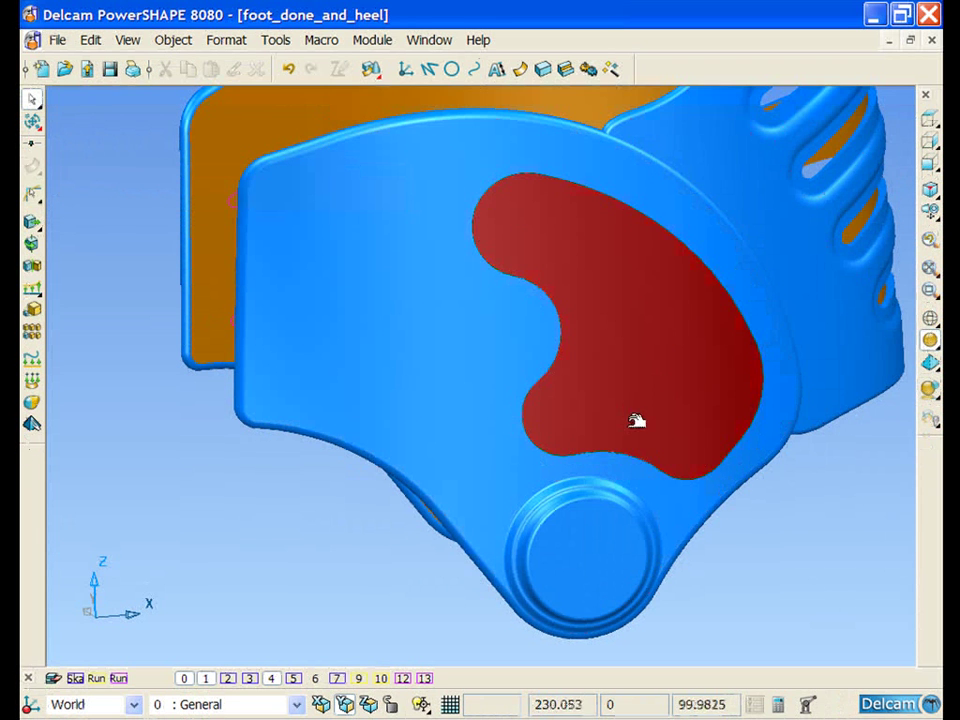
- Extrude the kidney-shaped curve into a thin wall with length 0 and negative length 1
{"action": "left_click", "coordinate": [559, 347]}
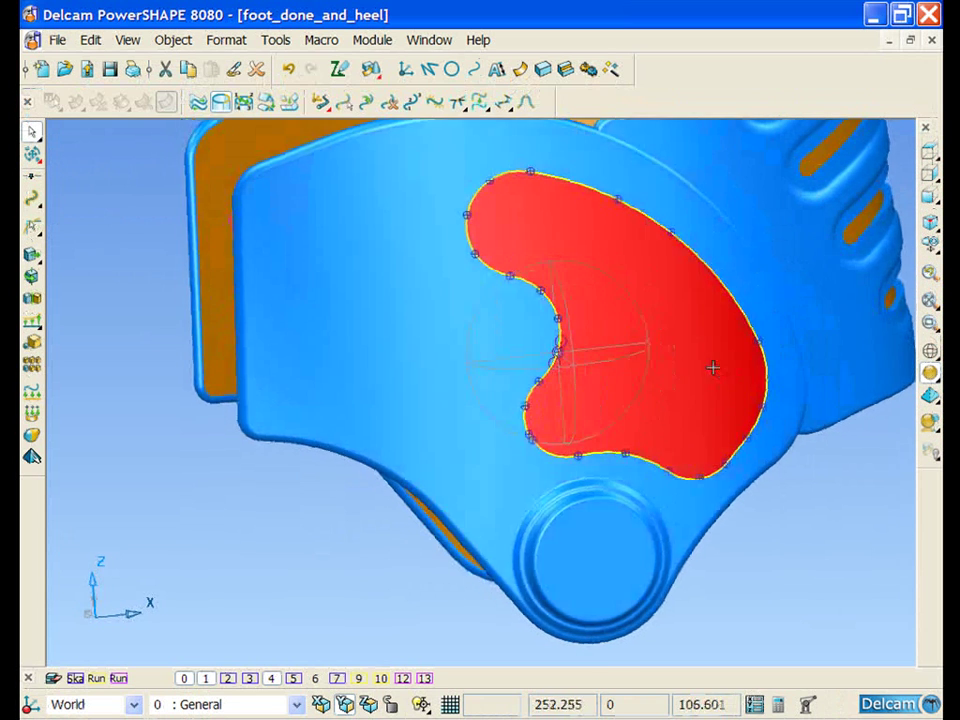
{"action": "middle_click_drag", "start_coordinate": [713, 368], "coordinate": [675, 392], "text": "shift"}
{"action": "left_click", "coordinate": [519, 71]}
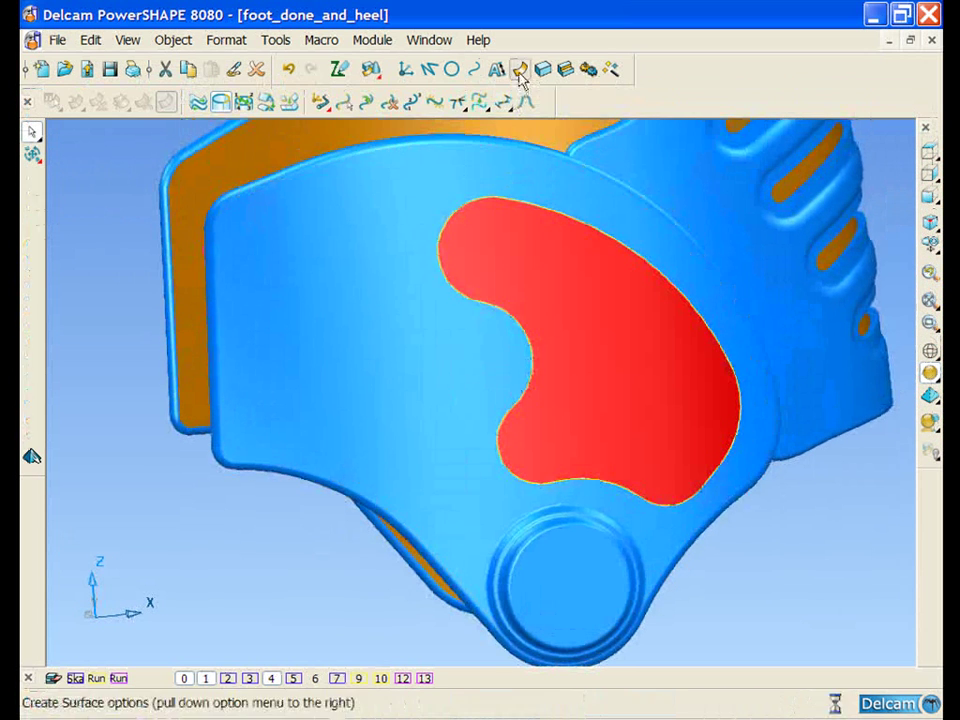
{"action": "left_click", "coordinate": [520, 70]}
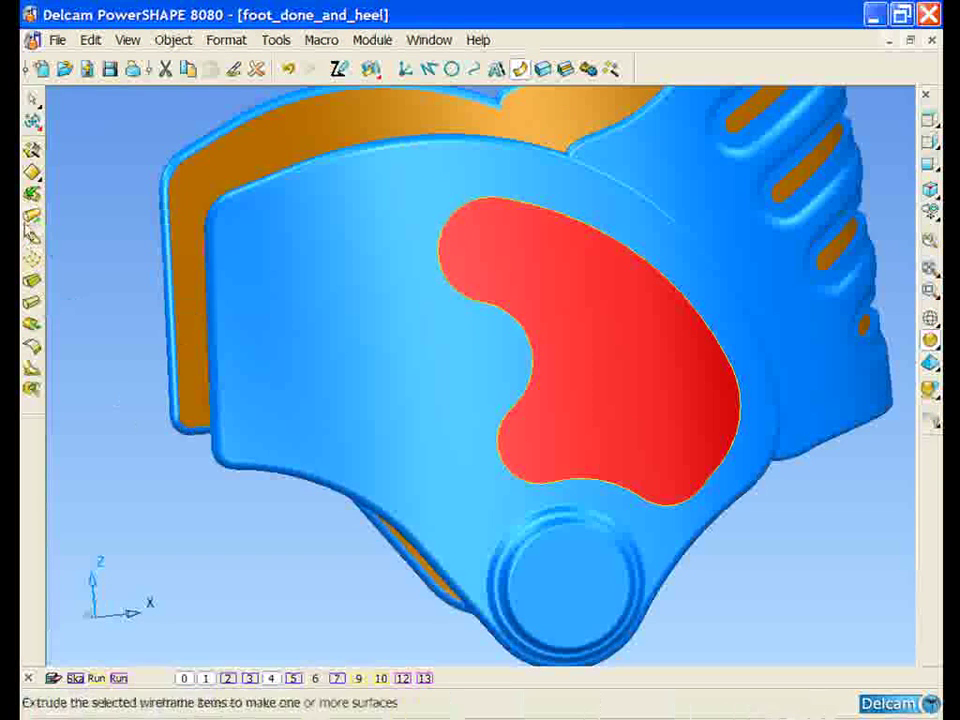
{"action": "middle_click_drag", "start_coordinate": [493, 452], "coordinate": [577, 483]}
{"action": "double_click", "coordinate": [548, 481]}
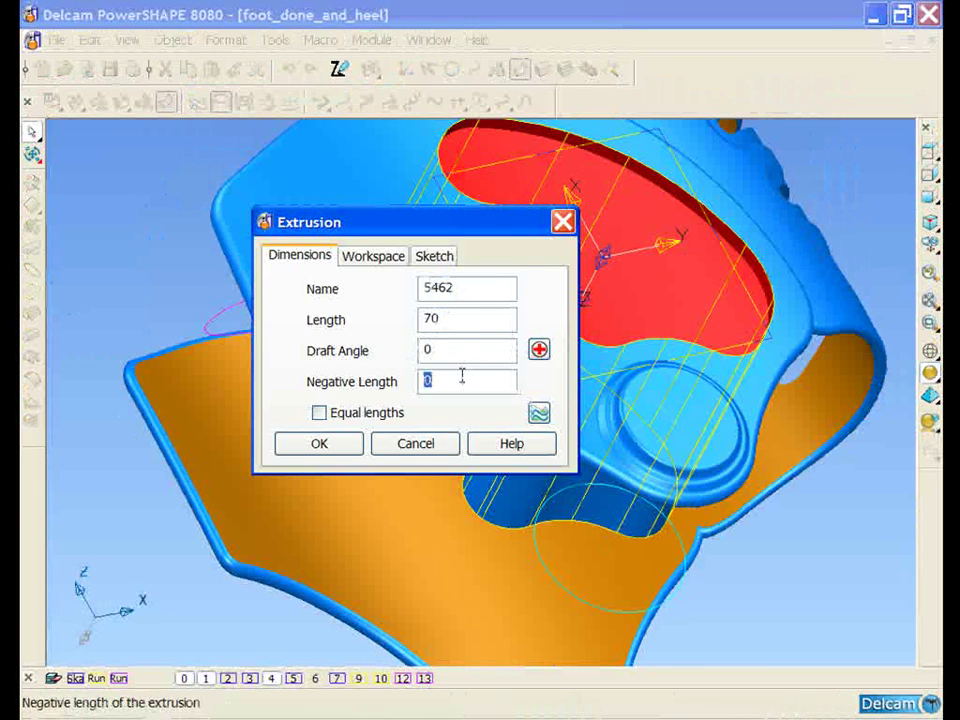
{"action": "type", "text": "1"}
{"action": "double_click", "coordinate": [454, 320]}
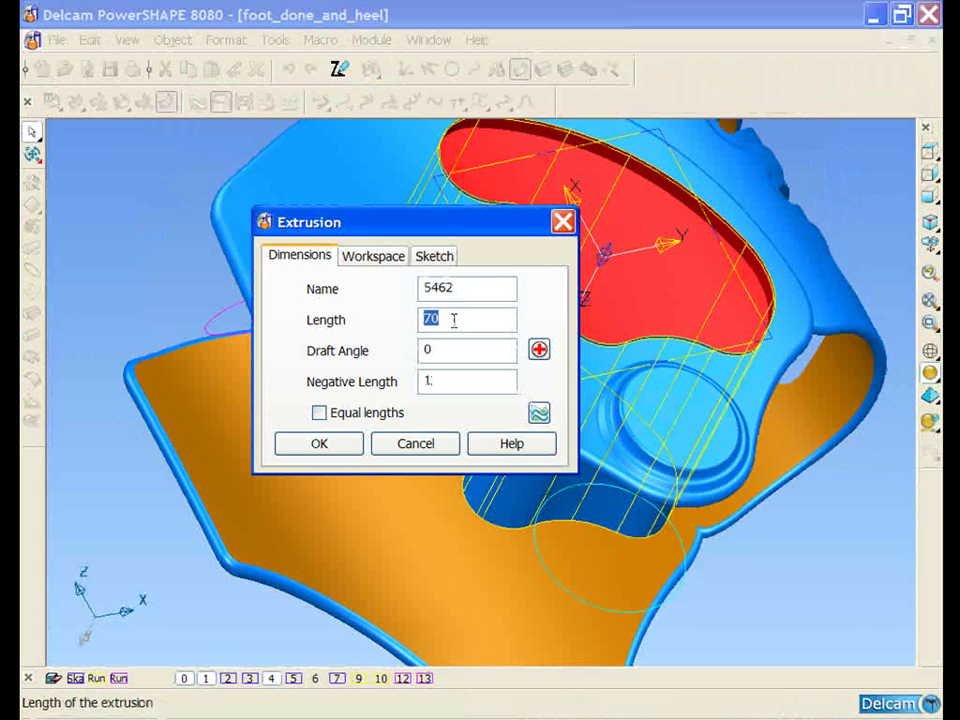
{"action": "type", "text": "0"}
{"action": "left_click", "coordinate": [345, 447]}
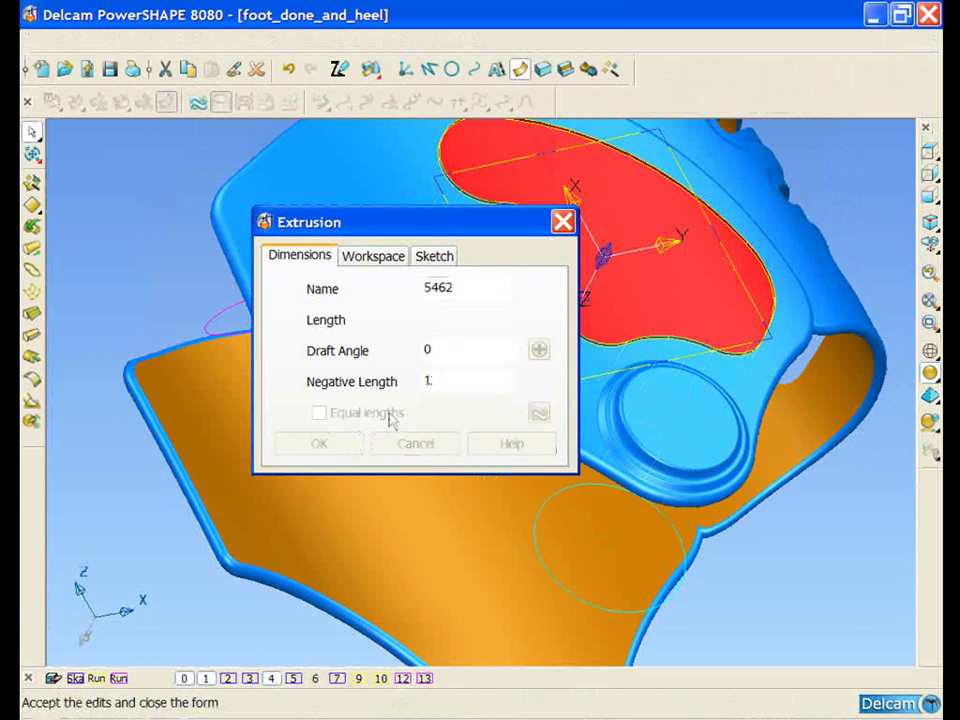
- Convert the thin extruded wall to a Power Surface and select its edge curve bordering the red area
{"action": "middle_click_drag", "start_coordinate": [551, 305], "coordinate": [512, 321], "text": "shift"}
{"action": "scroll", "coordinate": [426, 349], "scroll_direction": "up", "scroll_amount": 3}
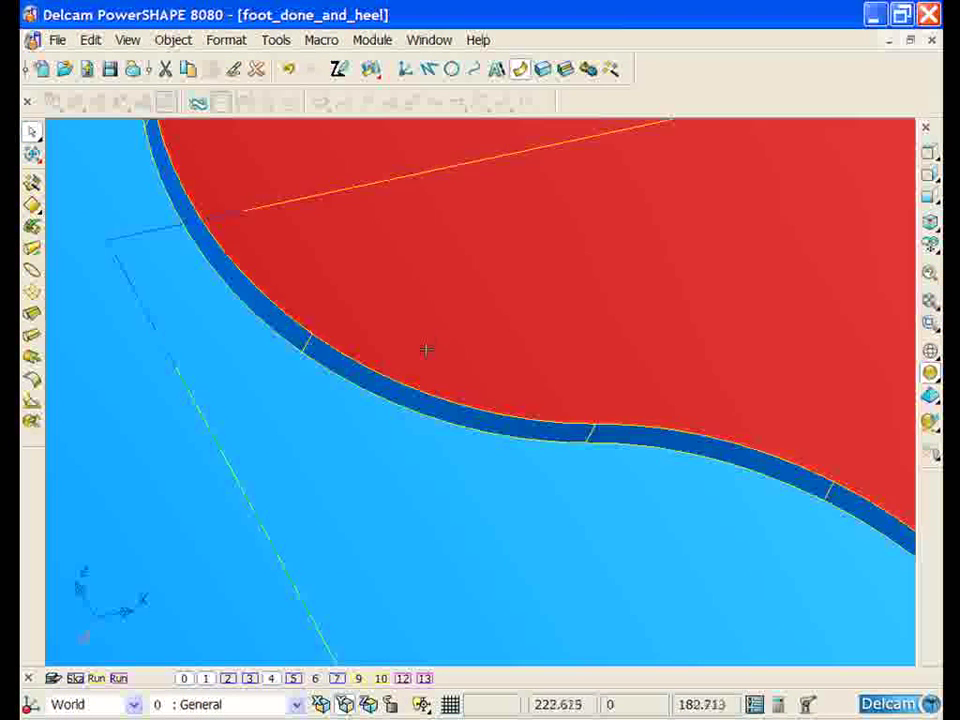
{"action": "scroll", "coordinate": [418, 406], "scroll_direction": "up", "scroll_amount": 2}
{"action": "right_click", "coordinate": [418, 410]}
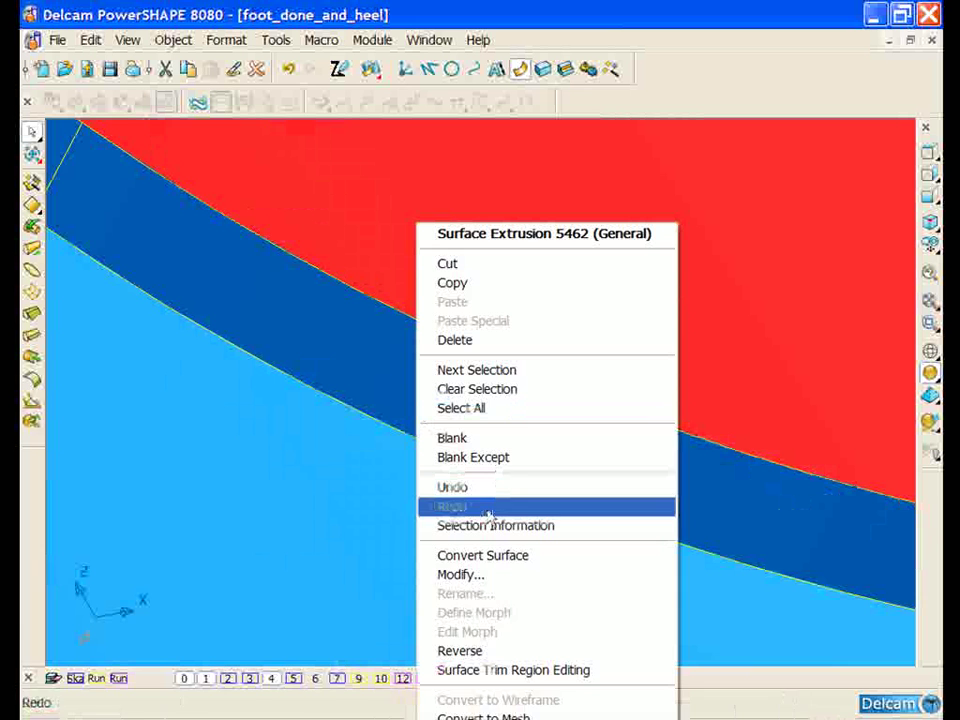
{"action": "left_click", "coordinate": [527, 557]}
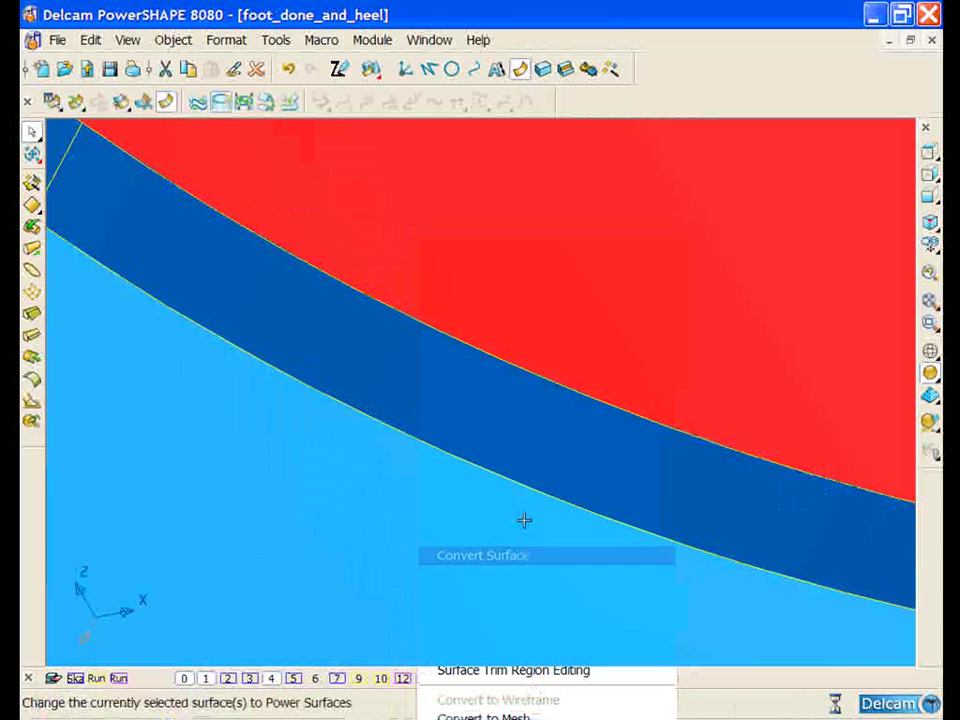
{"action": "scroll", "coordinate": [495, 426], "scroll_direction": "down", "scroll_amount": 3}
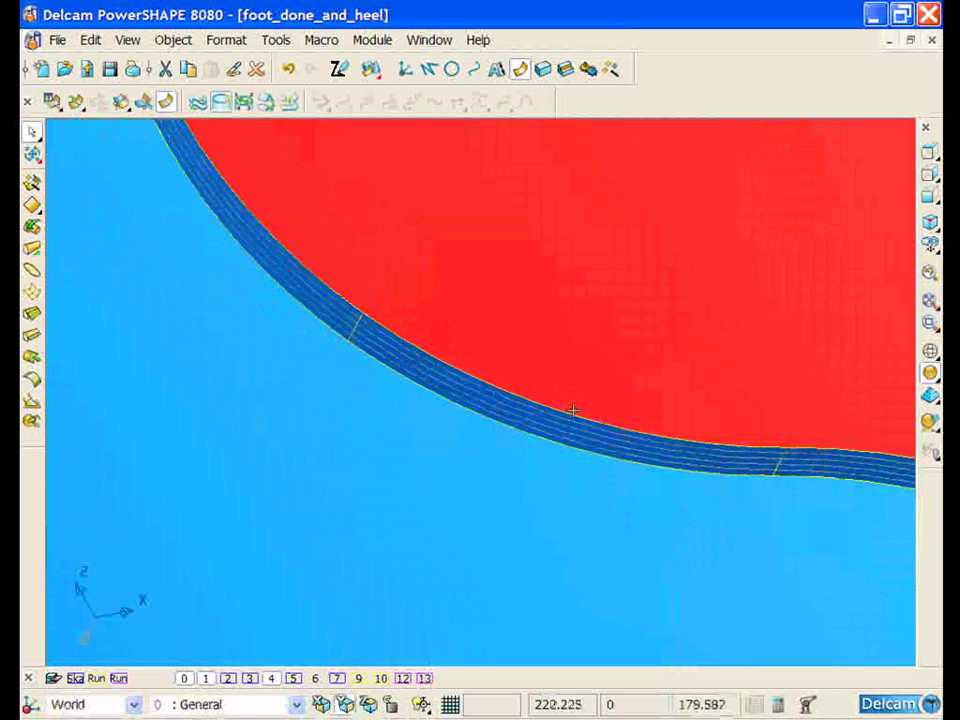
{"action": "scroll", "coordinate": [365, 301], "scroll_direction": "up", "scroll_amount": 3}
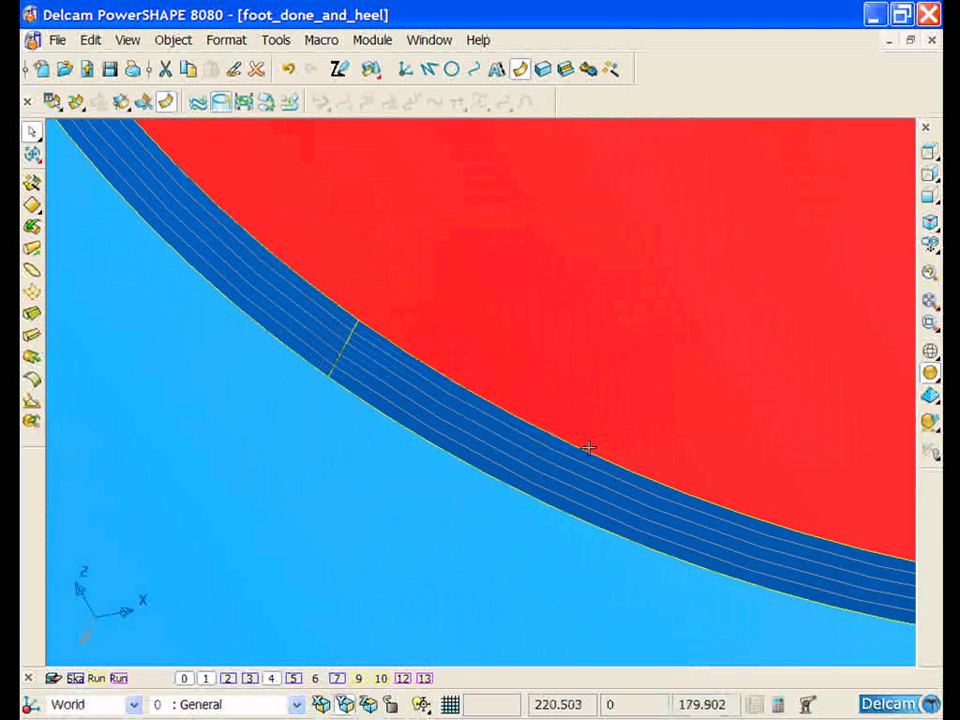
{"action": "middle_click_drag", "start_coordinate": [651, 456], "coordinate": [419, 412]}
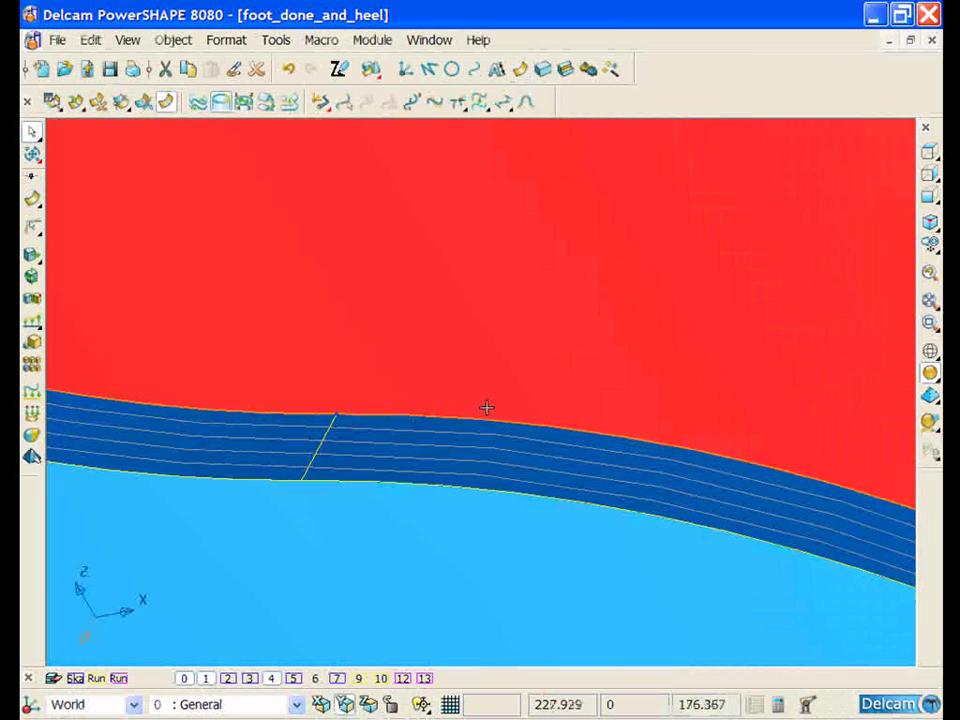
- Start a variable offset of the wall's edge curve around the red area and set point 8's offset to -5
{"action": "mouse_move", "coordinate": [486, 407]}
{"action": "middle_mouse_down"}
{"action": "mouse_move", "coordinate": [386, 379]}
{"action": "mouse_move", "coordinate": [386, 406]}
{"action": "mouse_move", "coordinate": [435, 489]}
{"action": "mouse_move", "coordinate": [462, 447]}
{"action": "middle_mouse_up"}
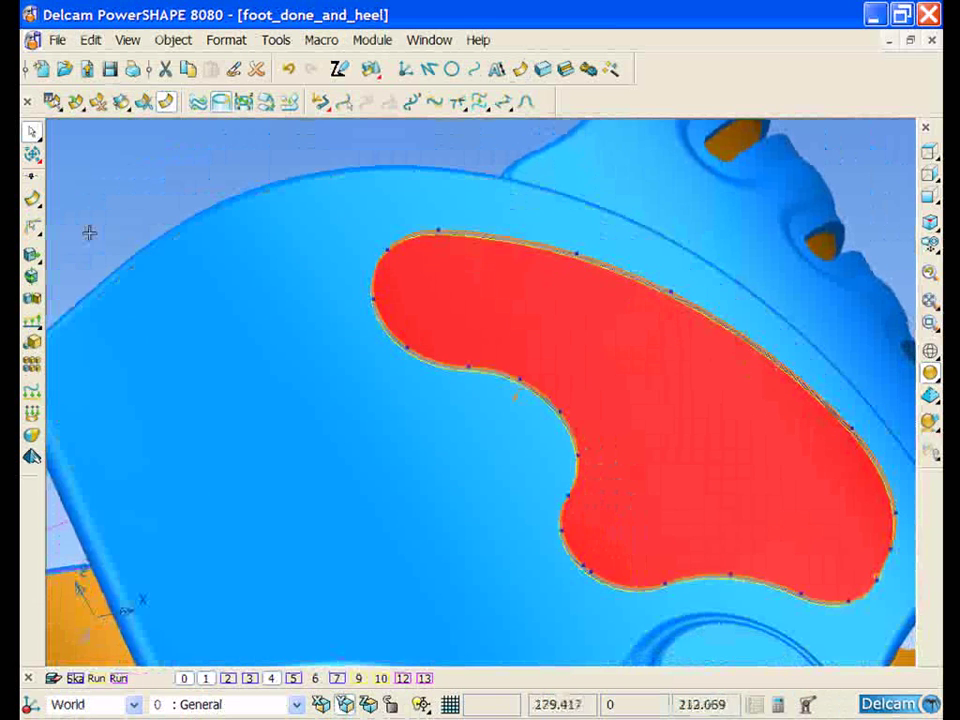
{"action": "left_click", "coordinate": [82, 197]}
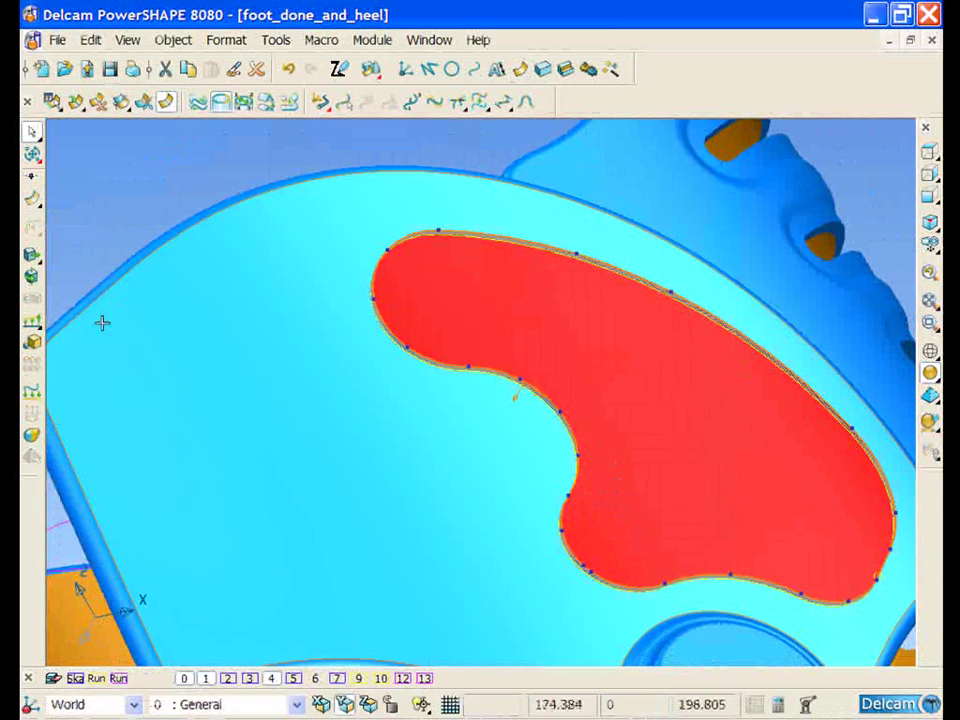
{"action": "left_click", "coordinate": [35, 328]}
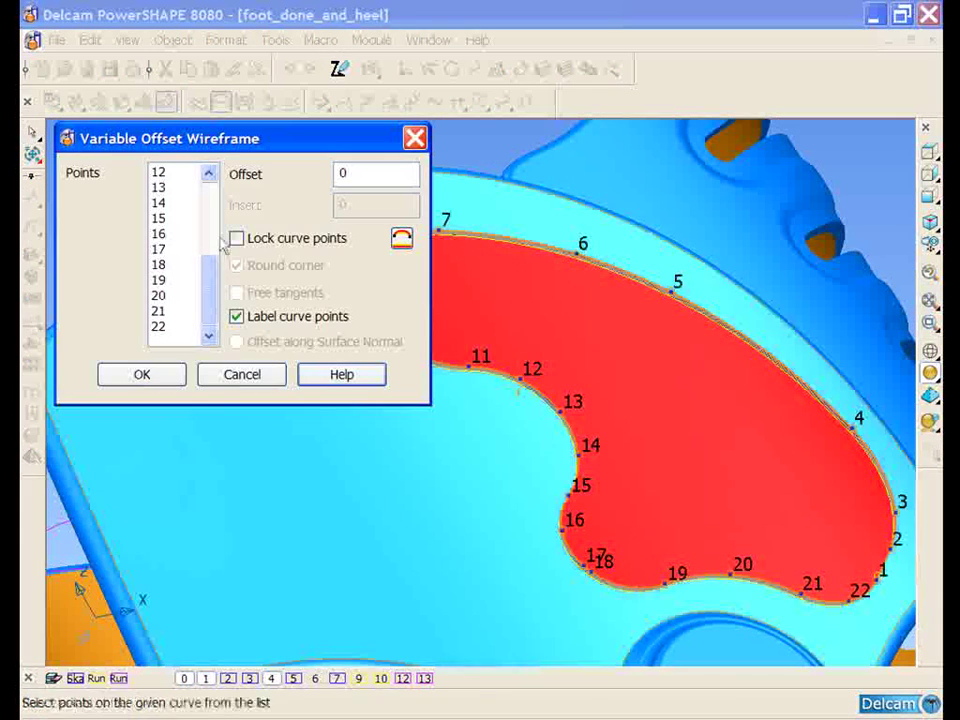
{"action": "middle_click_drag", "start_coordinate": [625, 325], "coordinate": [686, 368]}
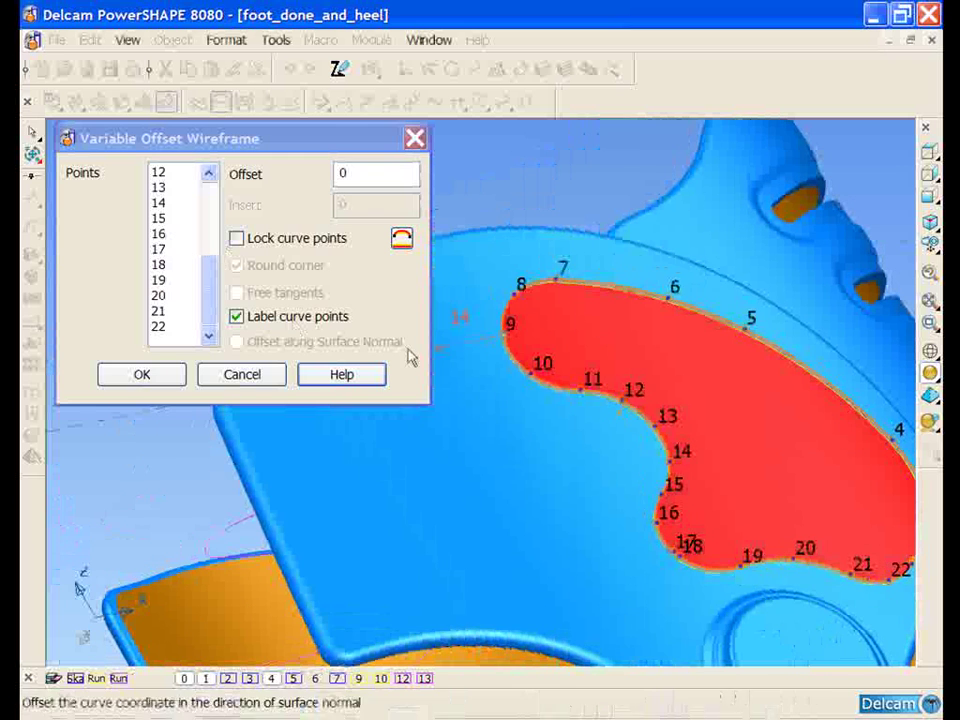
{"action": "left_click_drag", "start_coordinate": [215, 283], "coordinate": [215, 228]}
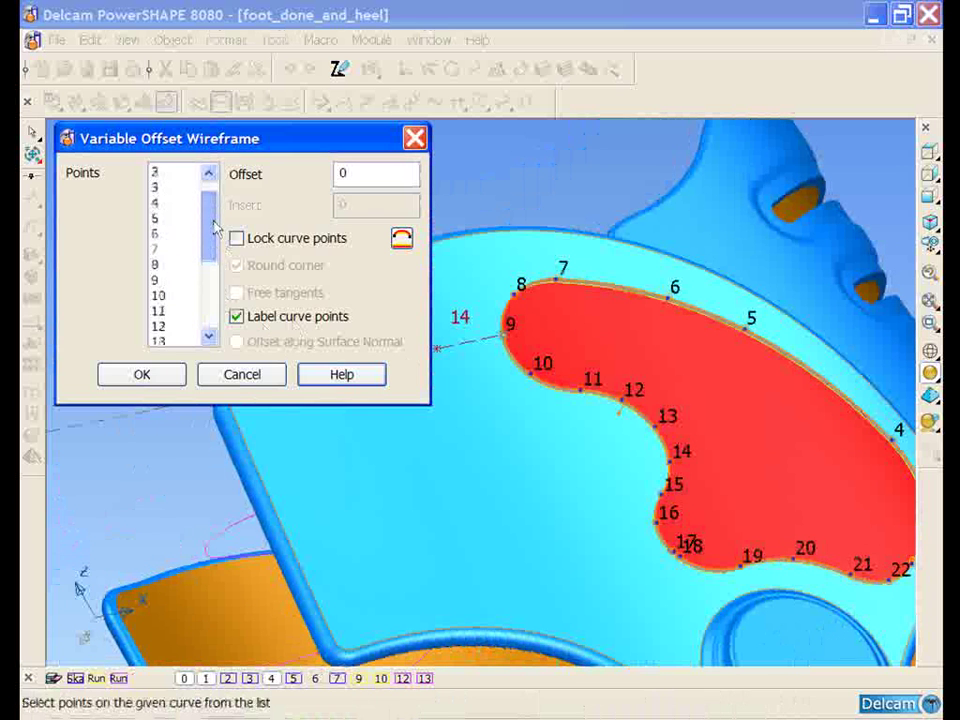
{"action": "left_click", "coordinate": [173, 266]}
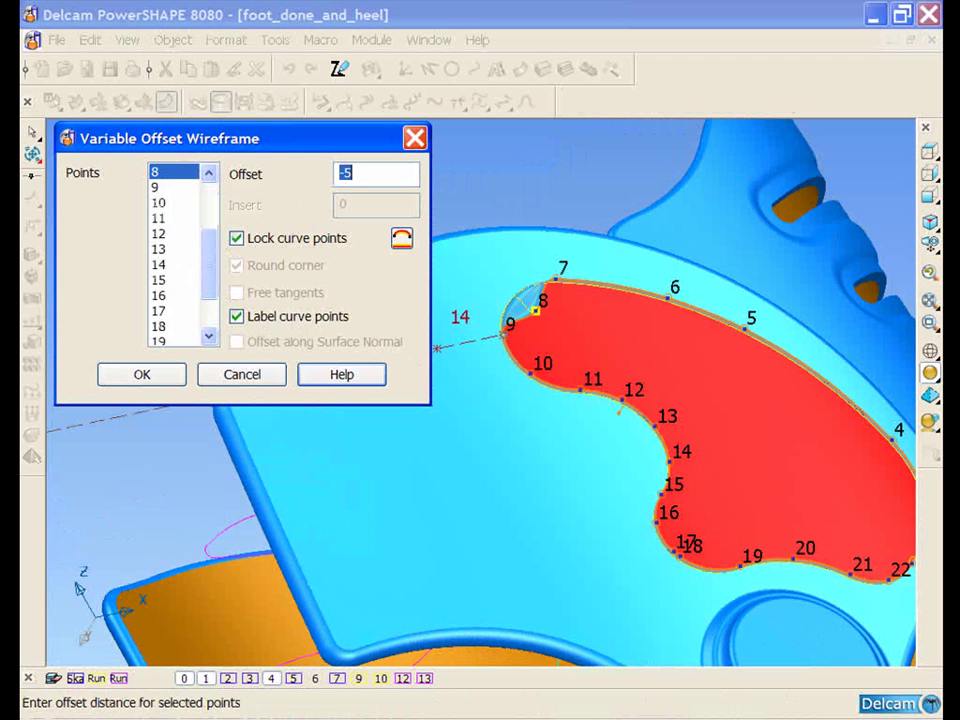
- Set point 1's offset to -2, free the unlocked curve points, and apply the variable offset
{"action": "left_click_drag", "start_coordinate": [210, 276], "coordinate": [184, 193]}
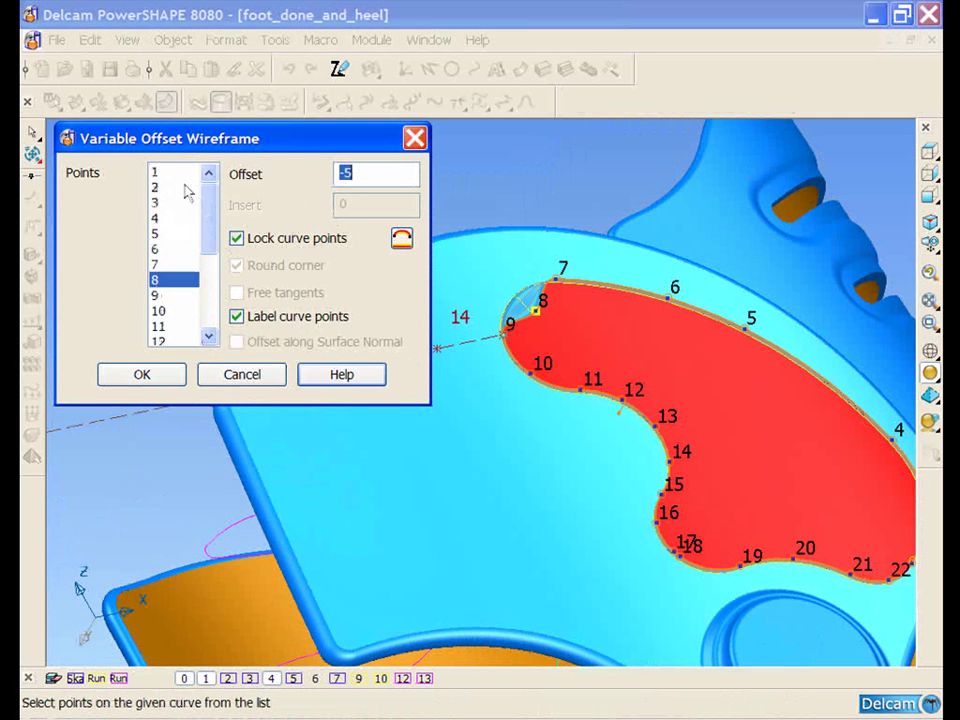
{"action": "left_click", "coordinate": [174, 174]}
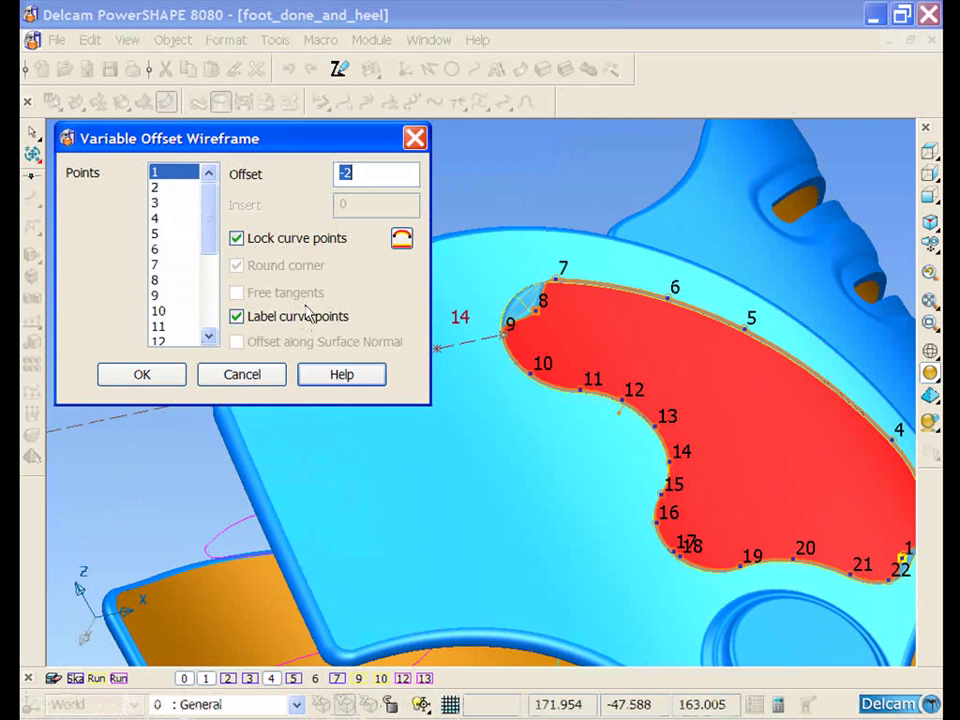
{"action": "middle_click_drag", "start_coordinate": [846, 456], "coordinate": [793, 441]}
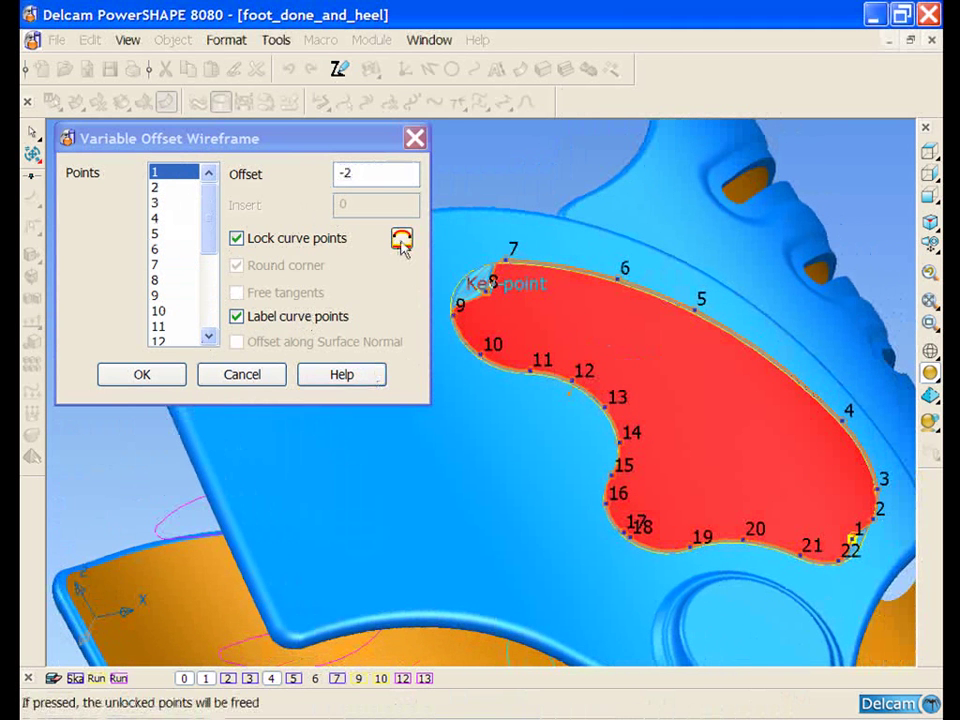
{"action": "left_click", "coordinate": [401, 240]}
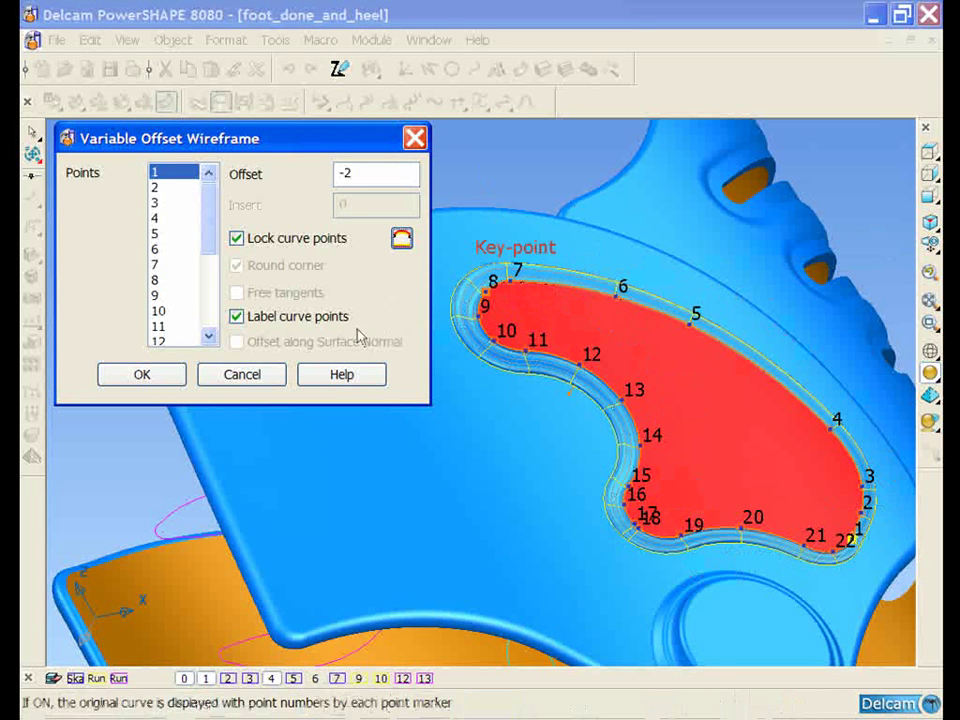
{"action": "left_click", "coordinate": [178, 375]}
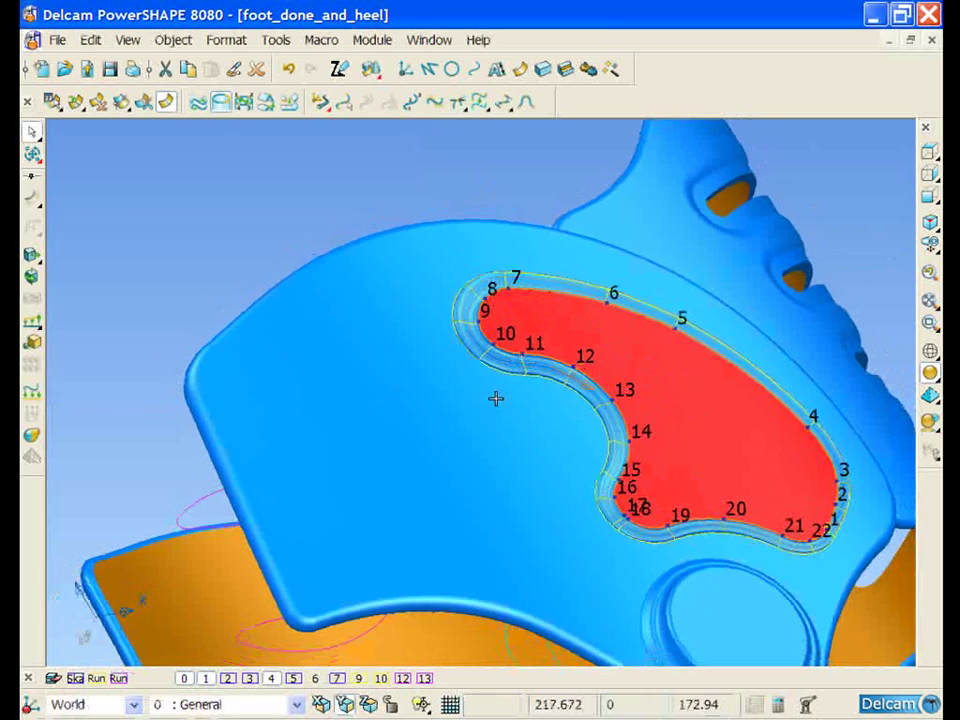
- Scale the magnitude of the tangents across the rim surface's inner edge curve to 0.1, before and after
{"action": "middle_click_drag", "start_coordinate": [652, 446], "coordinate": [603, 360]}
{"action": "middle_click_drag", "start_coordinate": [390, 287], "coordinate": [558, 414], "text": "ctrl+shift"}
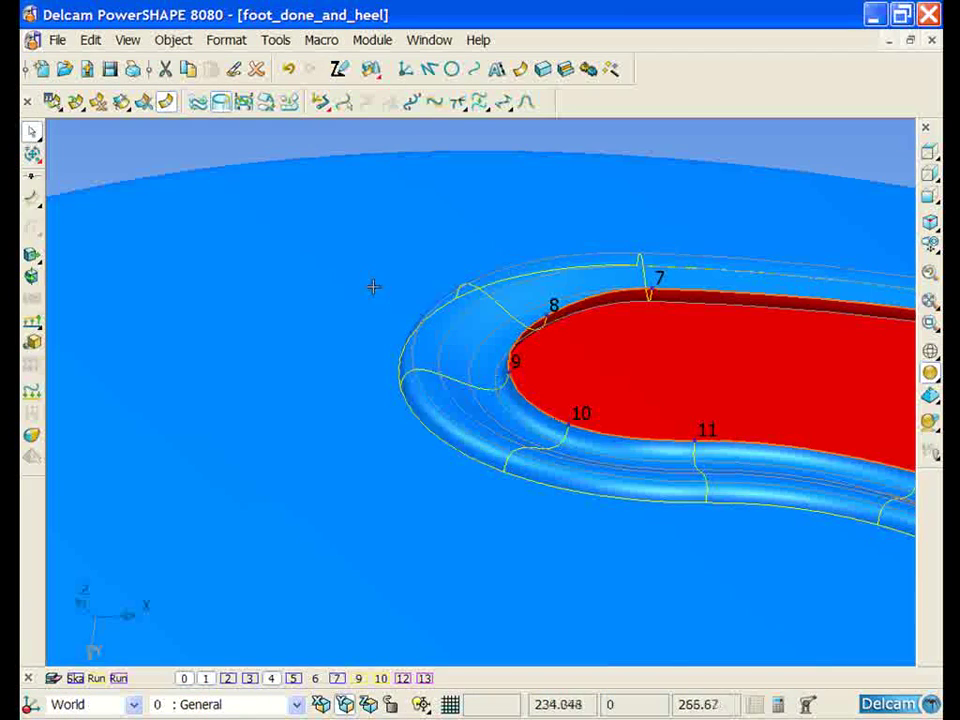
{"action": "middle_click_drag", "start_coordinate": [610, 490], "coordinate": [610, 491], "text": "ctrl+shift"}
{"action": "scroll", "coordinate": [559, 405], "scroll_direction": "down", "scroll_amount": 1}
{"action": "middle_click_drag", "start_coordinate": [559, 409], "coordinate": [580, 360], "text": "shift"}
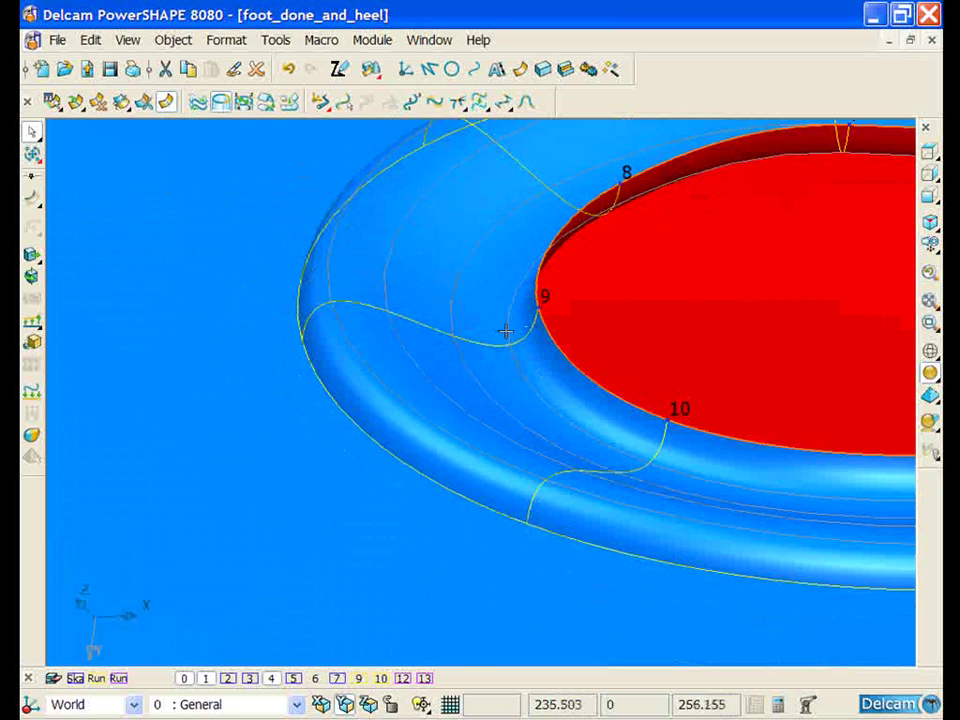
{"action": "scroll", "coordinate": [505, 332], "scroll_direction": "down", "scroll_amount": 4}
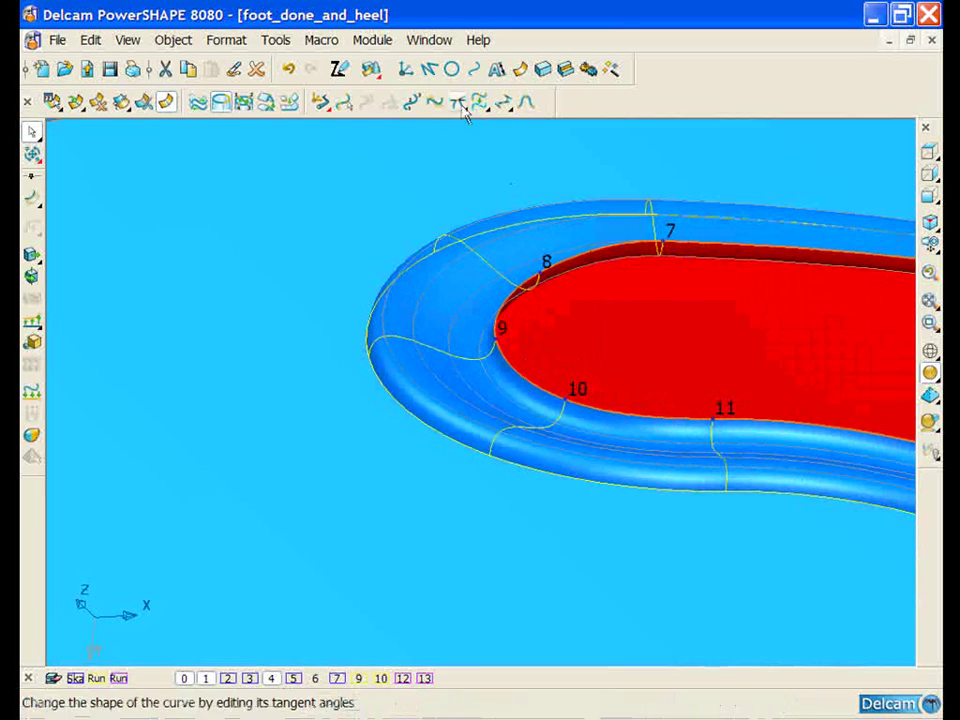
{"action": "left_click", "coordinate": [476, 103]}
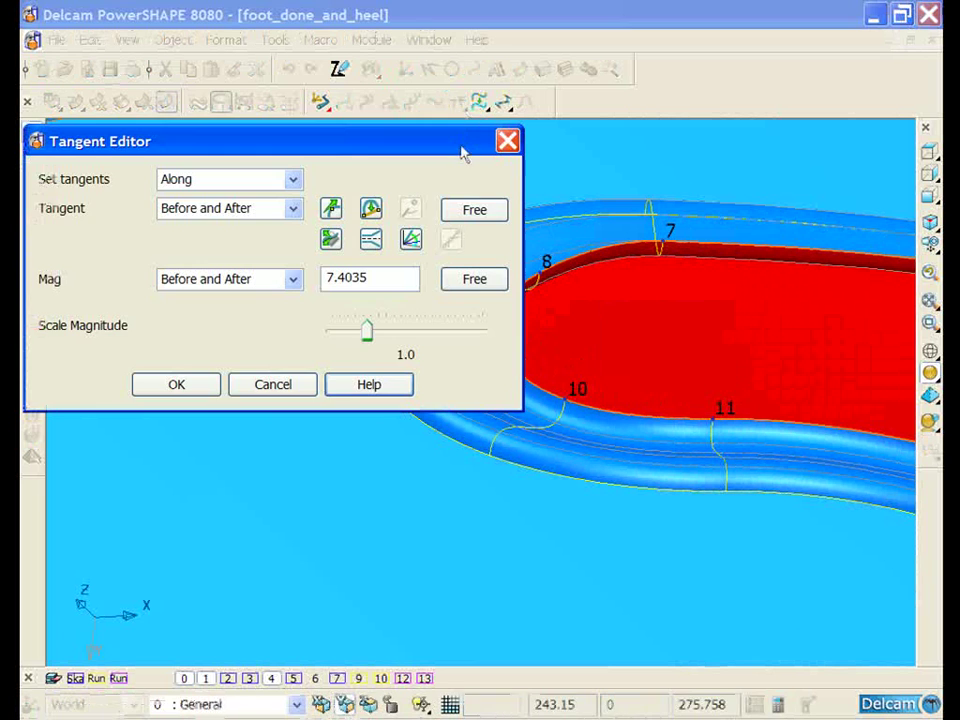
{"action": "left_click_drag", "start_coordinate": [371, 135], "coordinate": [410, 86]}
{"action": "left_click", "coordinate": [330, 131]}
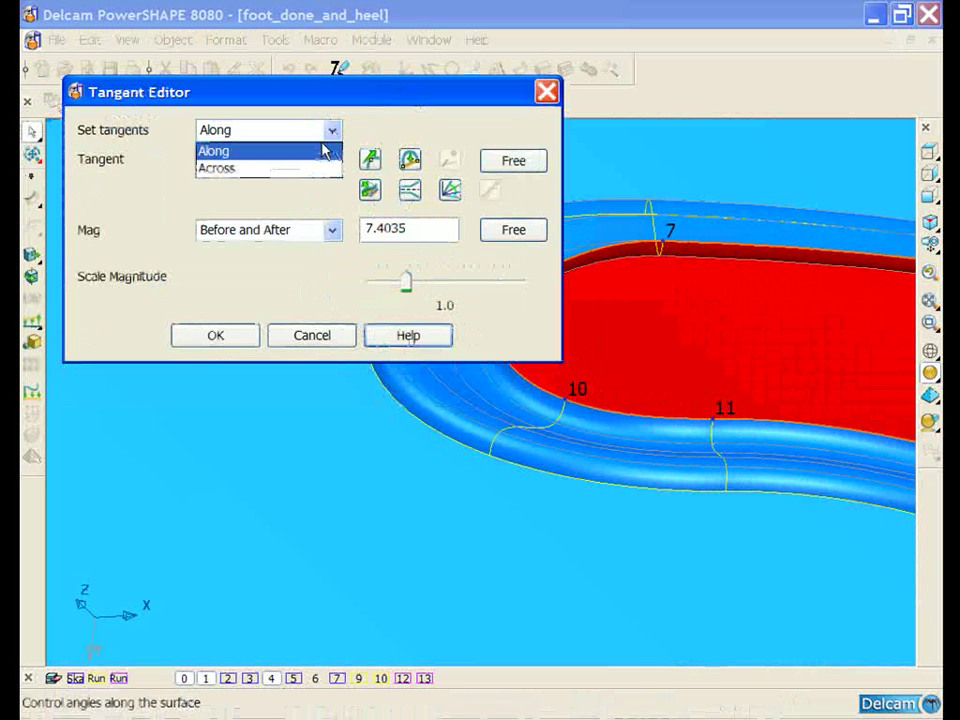
{"action": "left_click", "coordinate": [312, 169]}
{"action": "middle_click_drag", "start_coordinate": [698, 363], "coordinate": [778, 424], "text": "shift"}
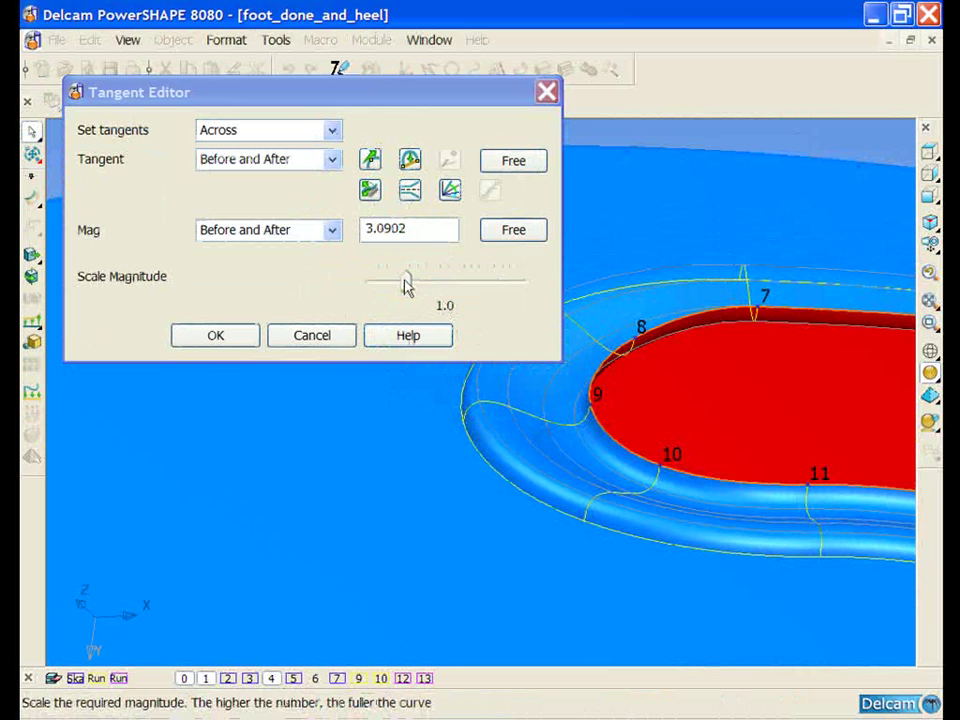
{"action": "left_click_drag", "start_coordinate": [407, 286], "coordinate": [369, 284]}
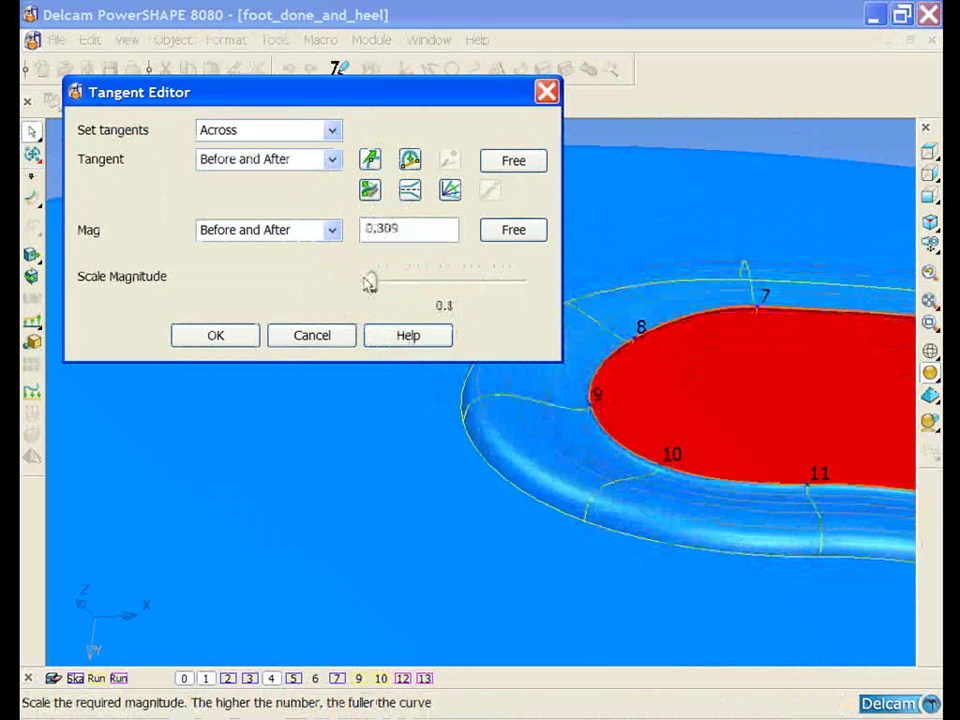
{"action": "left_click", "coordinate": [216, 336]}
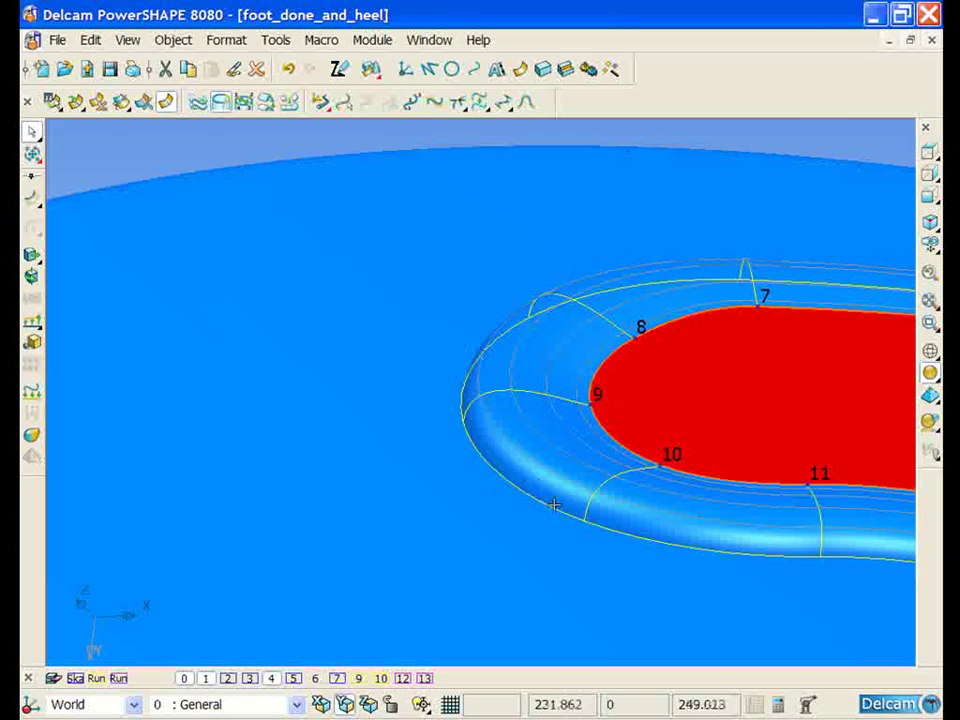
- Add the outer edge curve to the selection and scale the before-and-after magnitude of the across tangents by 1.2
{"action": "left_click", "coordinate": [541, 503]}
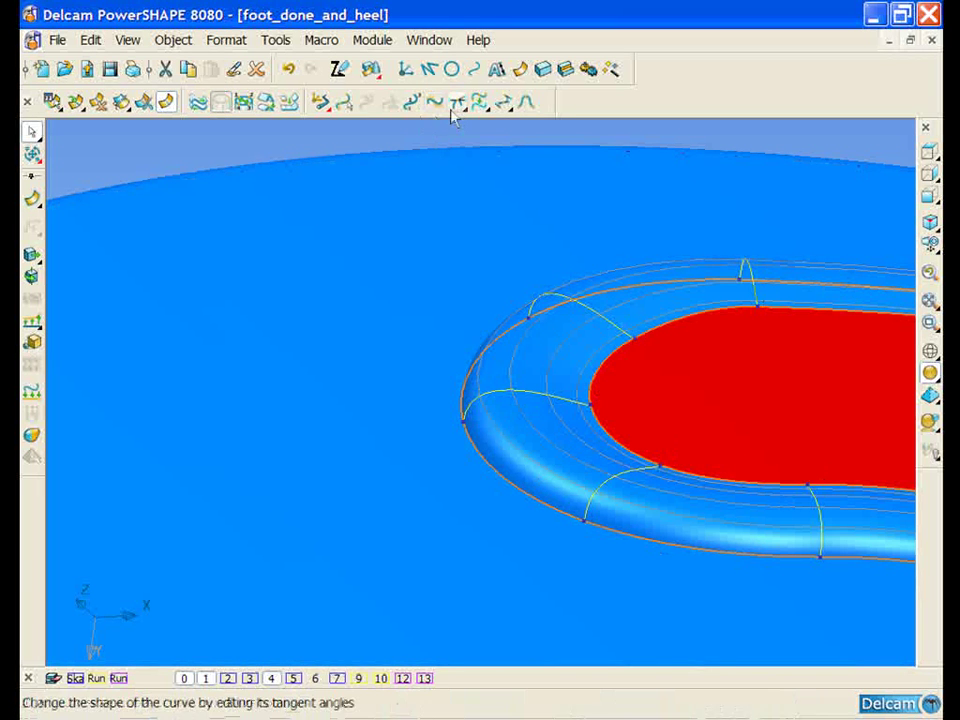
{"action": "left_click", "coordinate": [457, 104]}
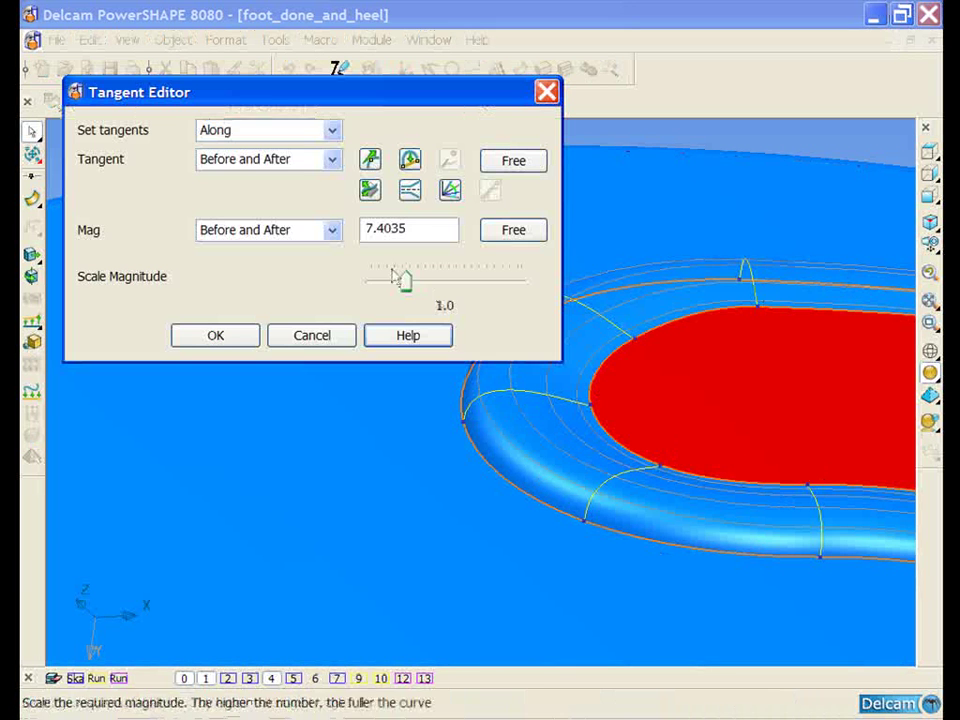
{"action": "left_click", "coordinate": [331, 131]}
{"action": "left_click", "coordinate": [305, 170]}
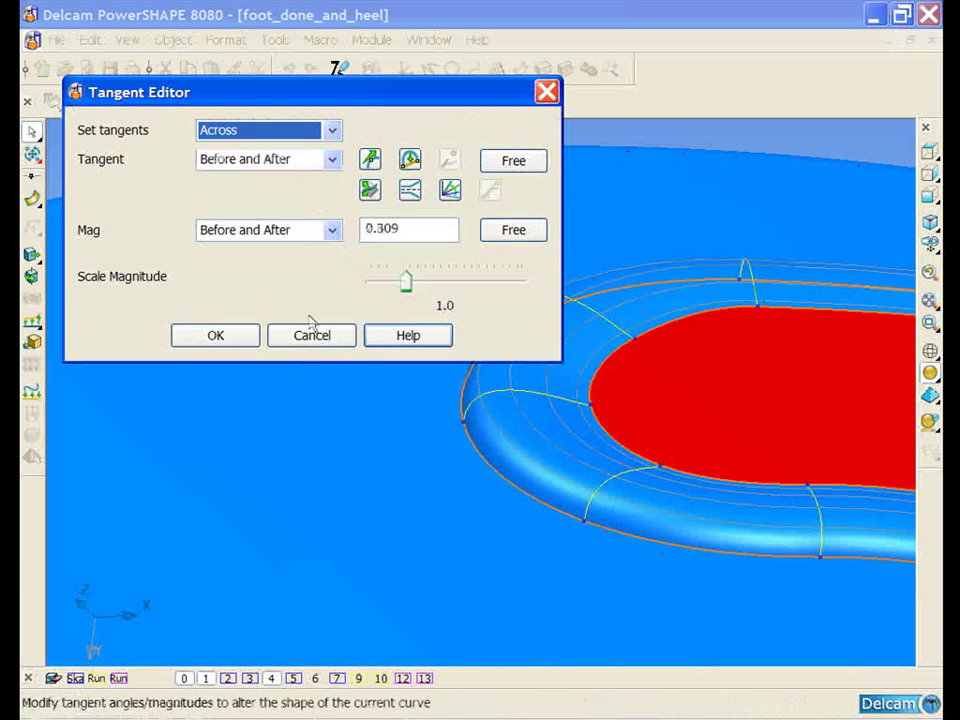
{"action": "left_click_drag", "start_coordinate": [405, 282], "coordinate": [335, 293]}
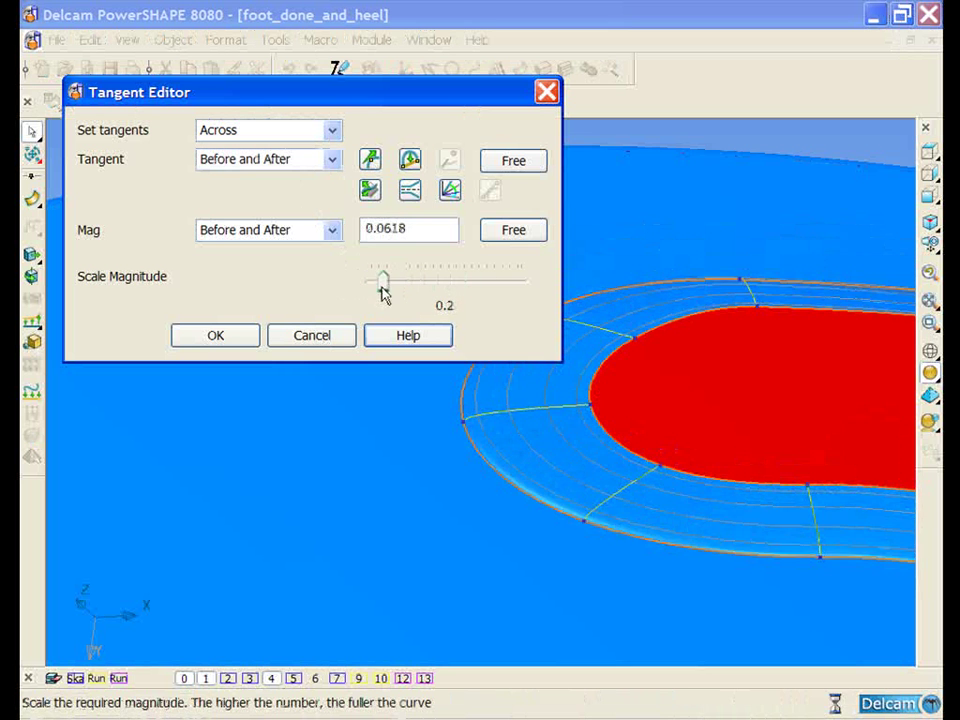
{"action": "left_click_drag", "start_coordinate": [383, 291], "coordinate": [415, 291]}
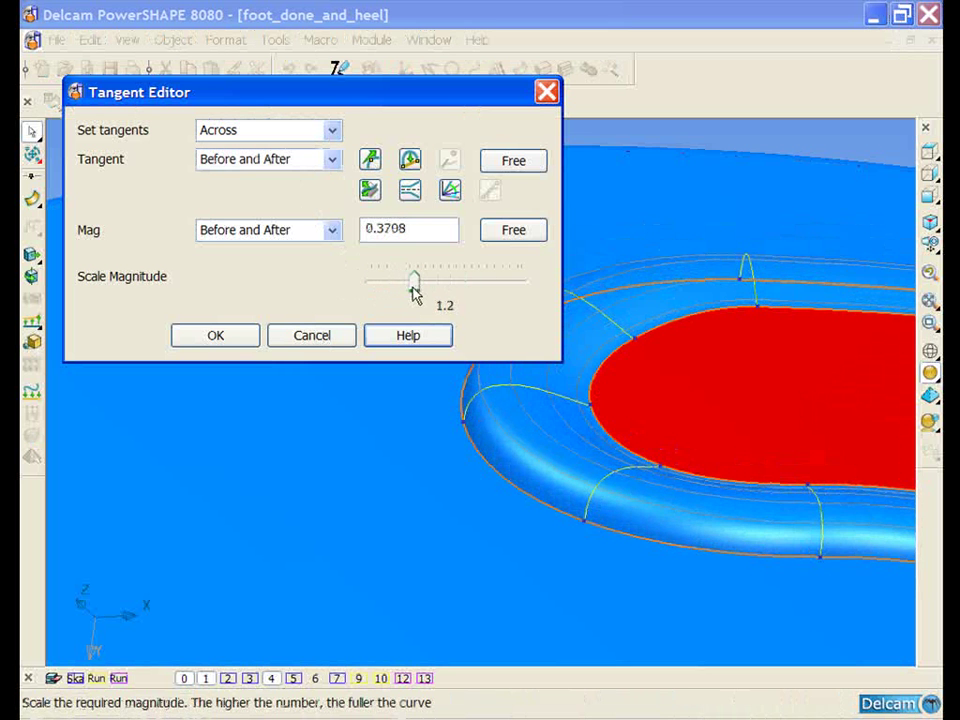
{"action": "left_click", "coordinate": [229, 340]}
{"action": "middle_click_drag", "start_coordinate": [362, 364], "coordinate": [655, 185]}
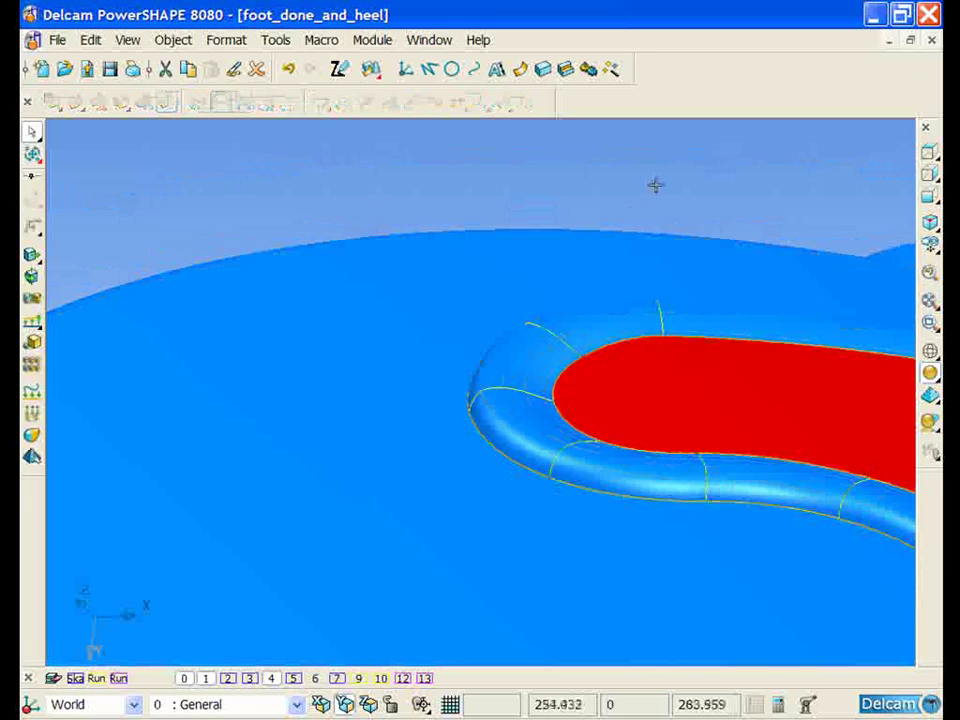
- Convert the rim surface's inner edge curve to wireframe and select the resulting curve
{"action": "left_click", "coordinate": [631, 349]}
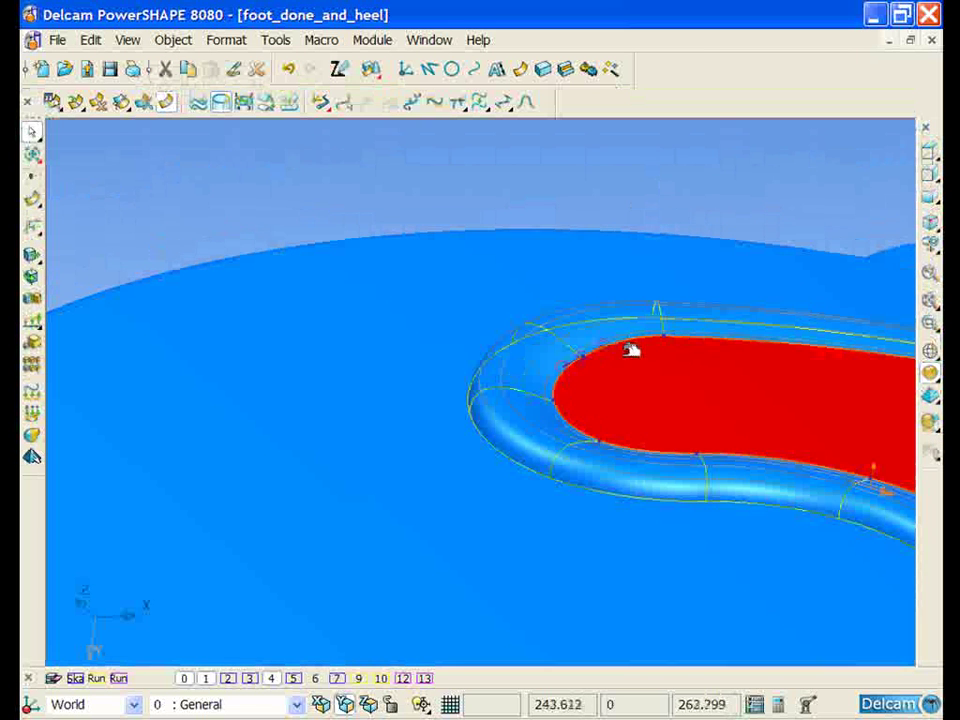
{"action": "right_click", "coordinate": [566, 420]}
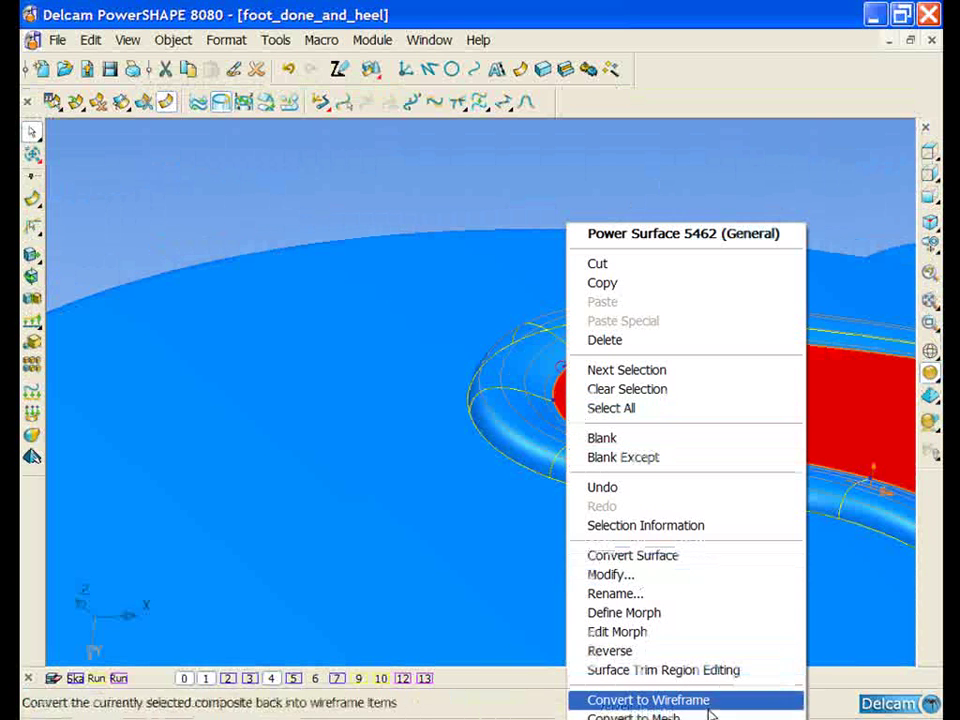
{"action": "left_click", "coordinate": [706, 702]}
{"action": "middle_click_drag", "start_coordinate": [568, 452], "coordinate": [602, 249]}
{"action": "left_click", "coordinate": [602, 249]}
{"action": "left_click", "coordinate": [668, 325]}
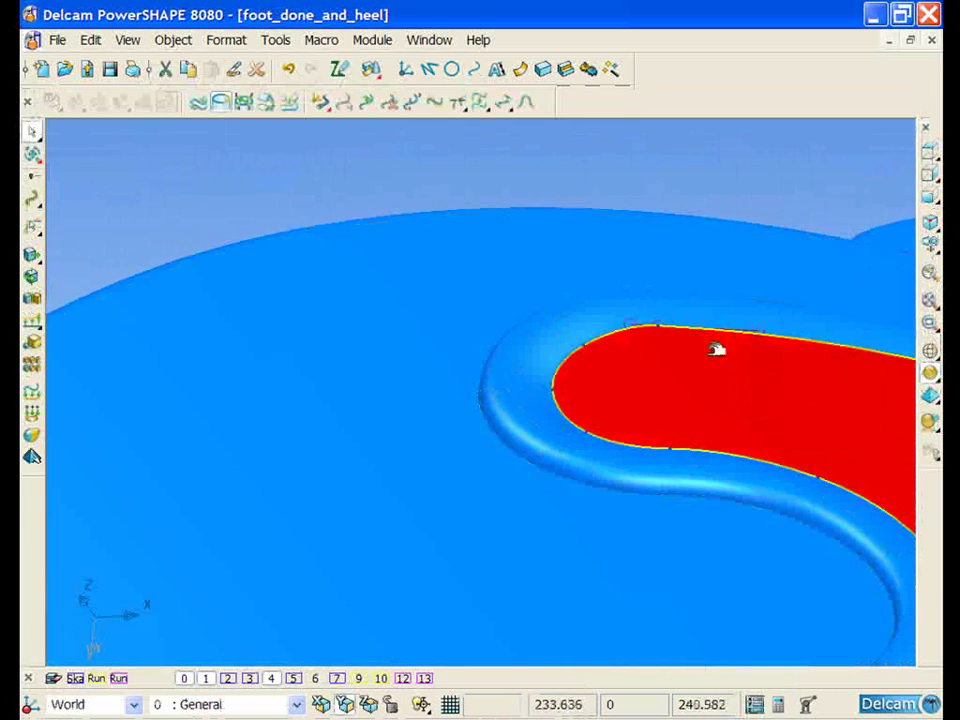
- Create an extruded surface from the selected inner edge curve of the recess rim
{"action": "middle_click_drag", "start_coordinate": [718, 347], "coordinate": [573, 366]}
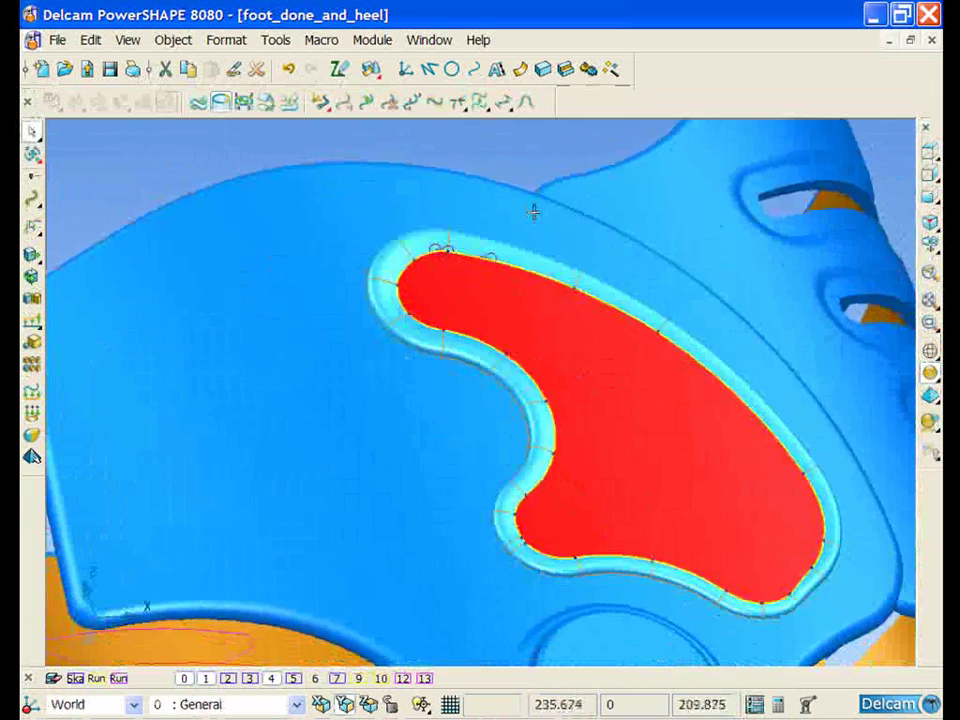
{"action": "left_click", "coordinate": [520, 69]}
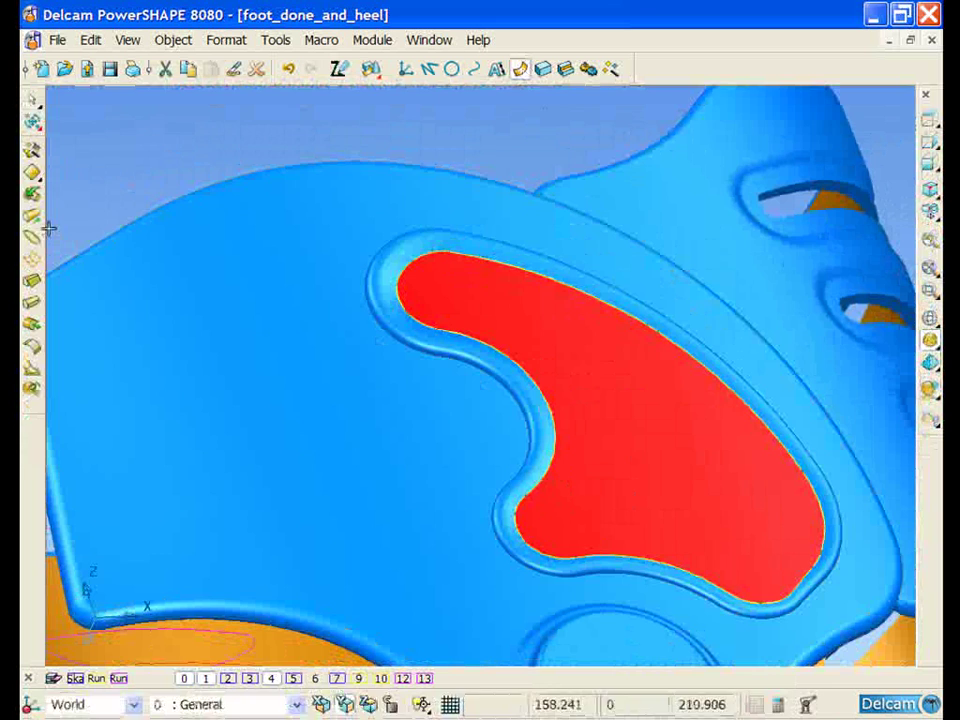
{"action": "left_click", "coordinate": [31, 168]}
{"action": "middle_click_drag", "start_coordinate": [510, 400], "coordinate": [735, 553]}
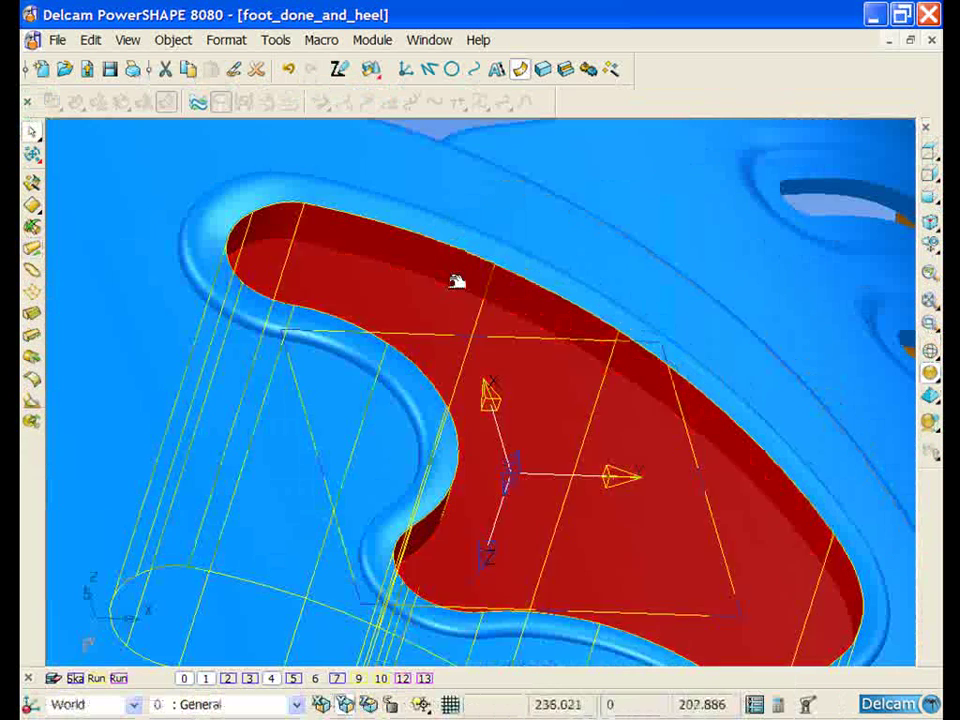
- Set the recess extrusion's length to 6 and its draft angle to -10
{"action": "double_click", "coordinate": [444, 257]}
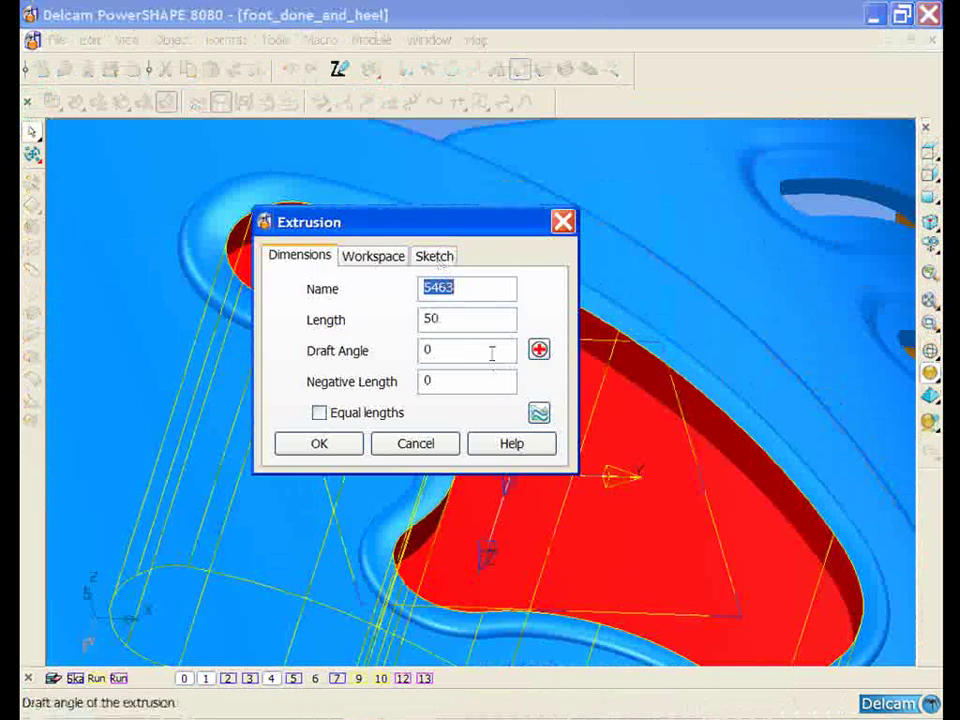
{"action": "double_click", "coordinate": [464, 317]}
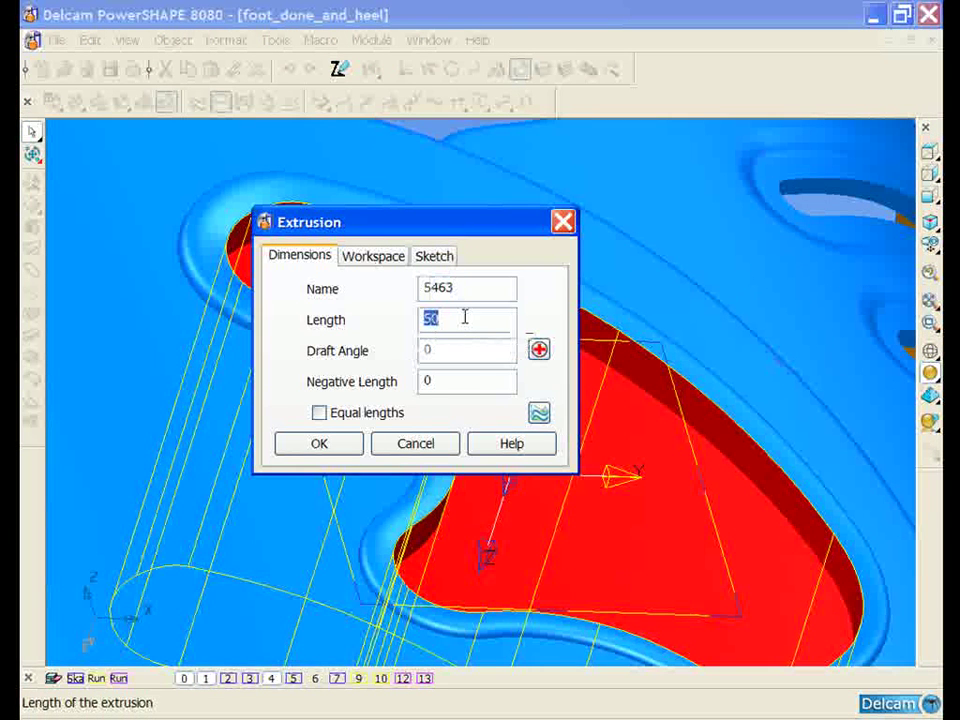
{"action": "type", "text": "6"}
{"action": "double_click", "coordinate": [471, 383]}
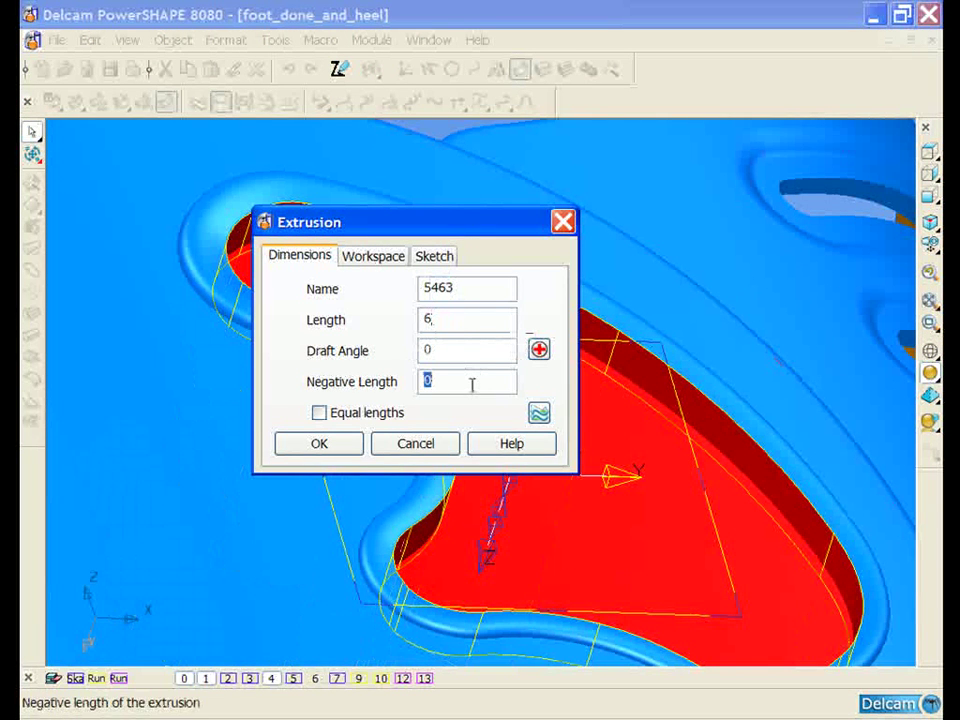
{"action": "double_click", "coordinate": [456, 348]}
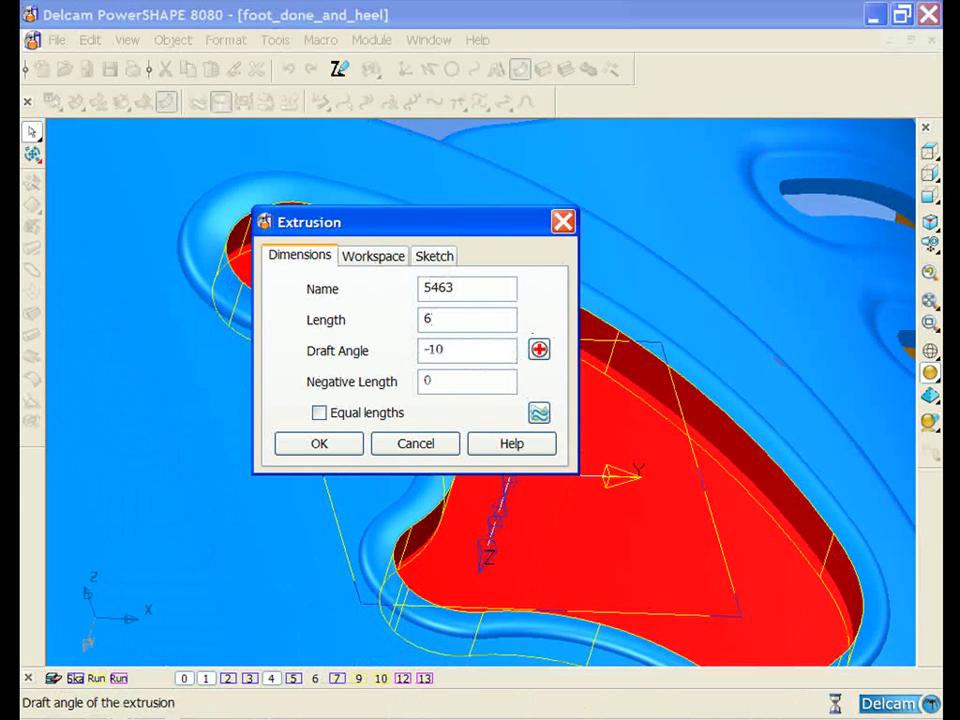
{"action": "key", "text": "Return"}
{"action": "left_click", "coordinate": [340, 446]}
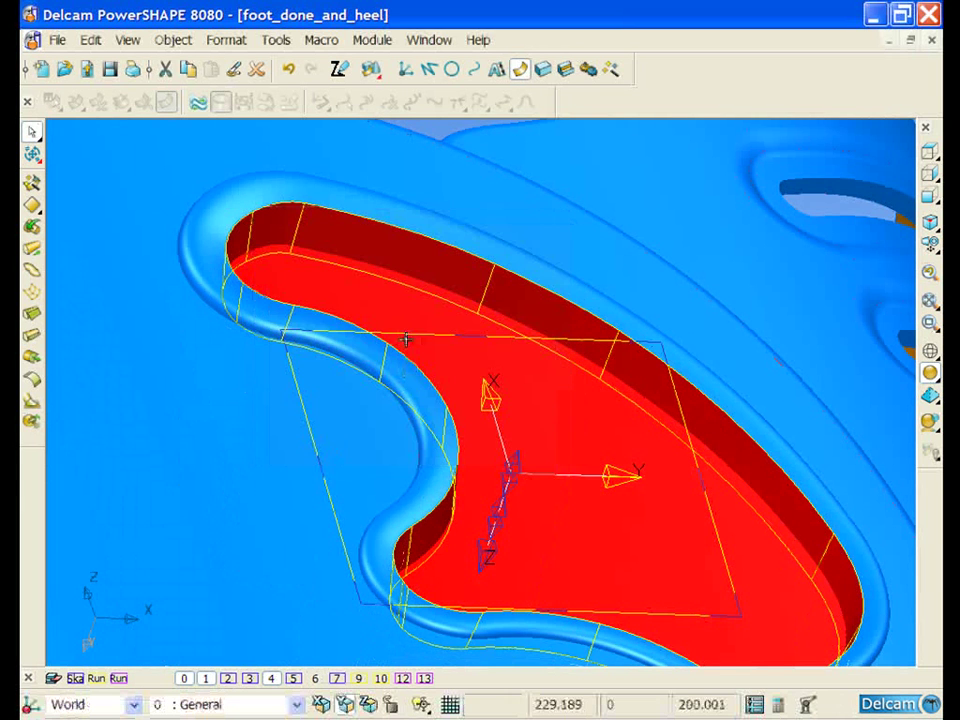
- Reverse the extruded recess wall so its outside face points into the opening, and clear the selection
{"action": "scroll", "coordinate": [405, 339], "scroll_direction": "down", "scroll_amount": 3}
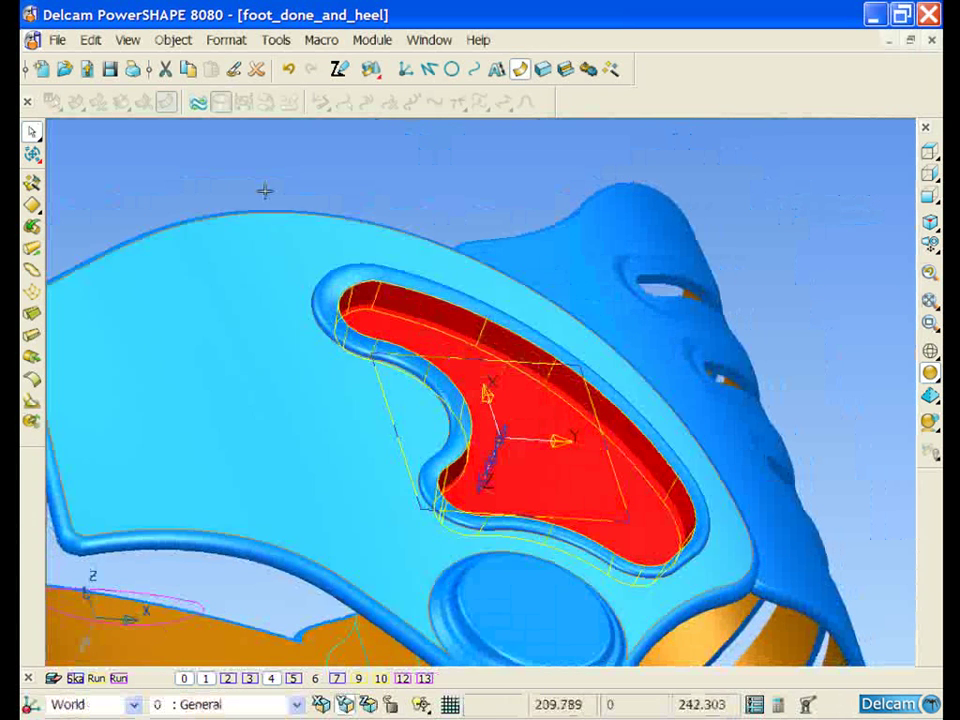
{"action": "left_click", "coordinate": [198, 101]}
{"action": "left_click", "coordinate": [401, 167]}
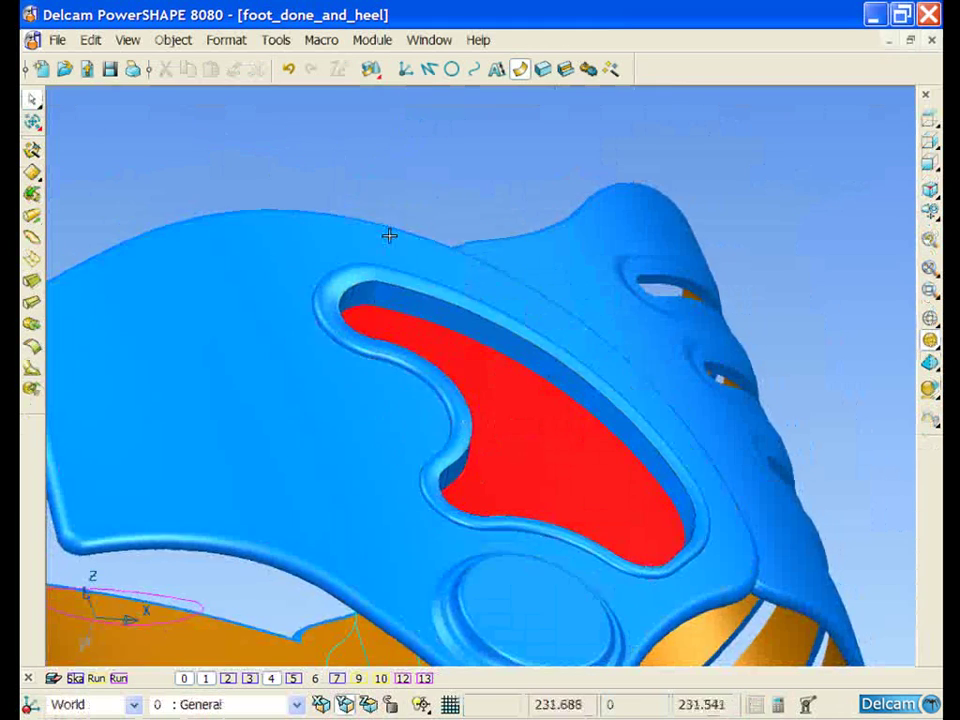
- Fillet the extruded recess wall to the cuff's inner surface with a trimmed concave fillet of radius 1, accepting the proposed route
{"action": "middle_click_drag", "start_coordinate": [389, 235], "coordinate": [671, 375]}
{"action": "left_click_drag", "start_coordinate": [477, 236], "coordinate": [689, 402]}
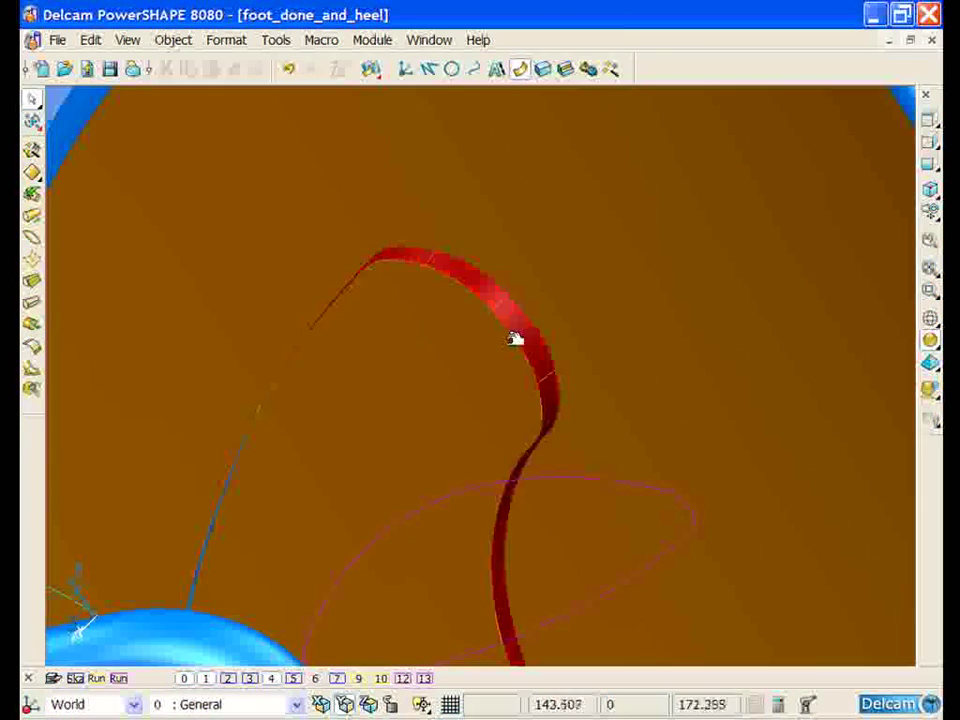
{"action": "left_click", "coordinate": [518, 339]}
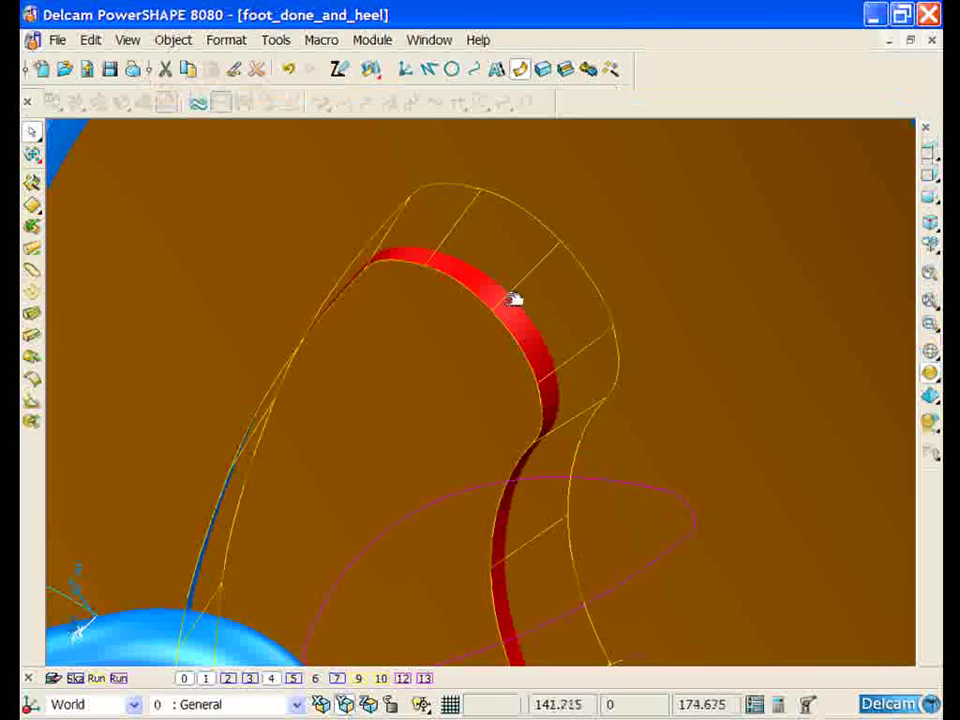
{"action": "middle_click_drag", "start_coordinate": [513, 298], "coordinate": [505, 313], "text": "ctrl"}
{"action": "left_click", "coordinate": [36, 383]}
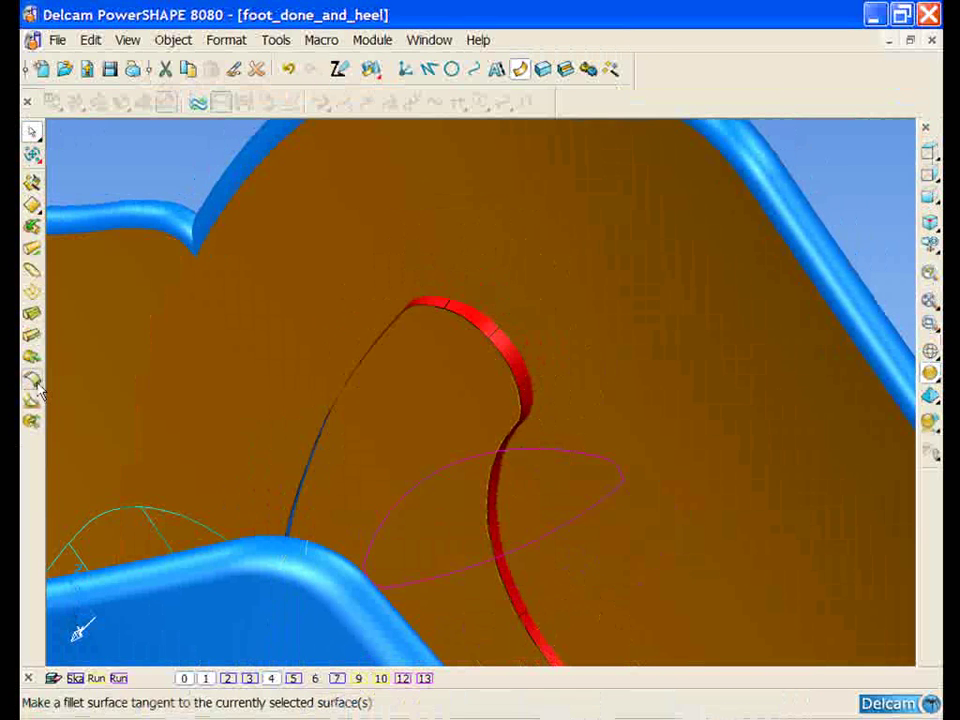
{"action": "left_click", "coordinate": [31, 381]}
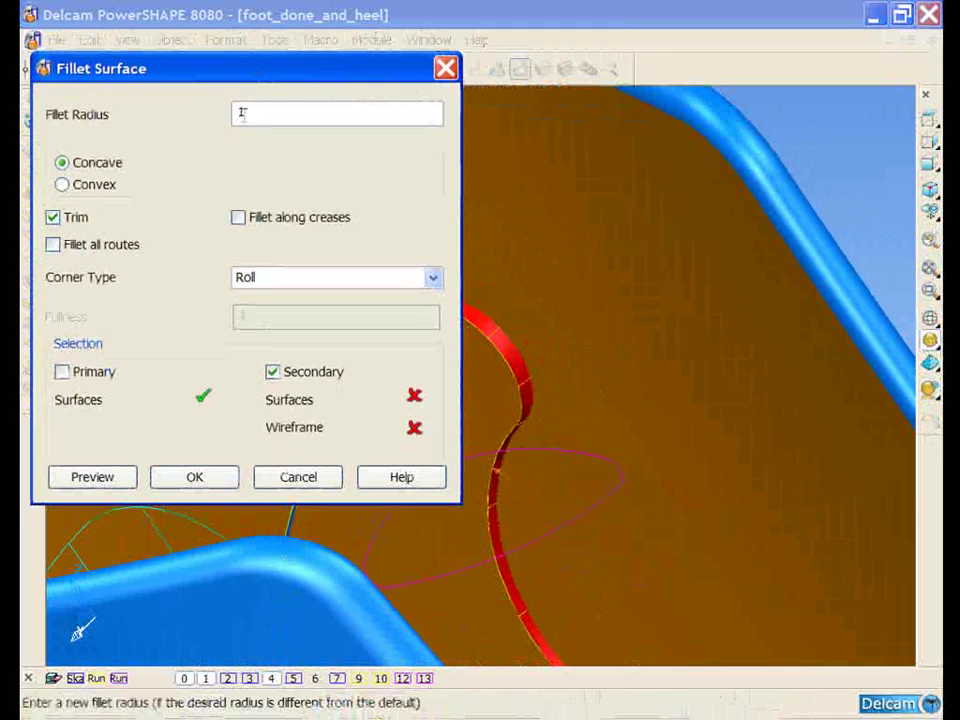
{"action": "left_click", "coordinate": [722, 414]}
{"action": "left_click", "coordinate": [194, 477]}
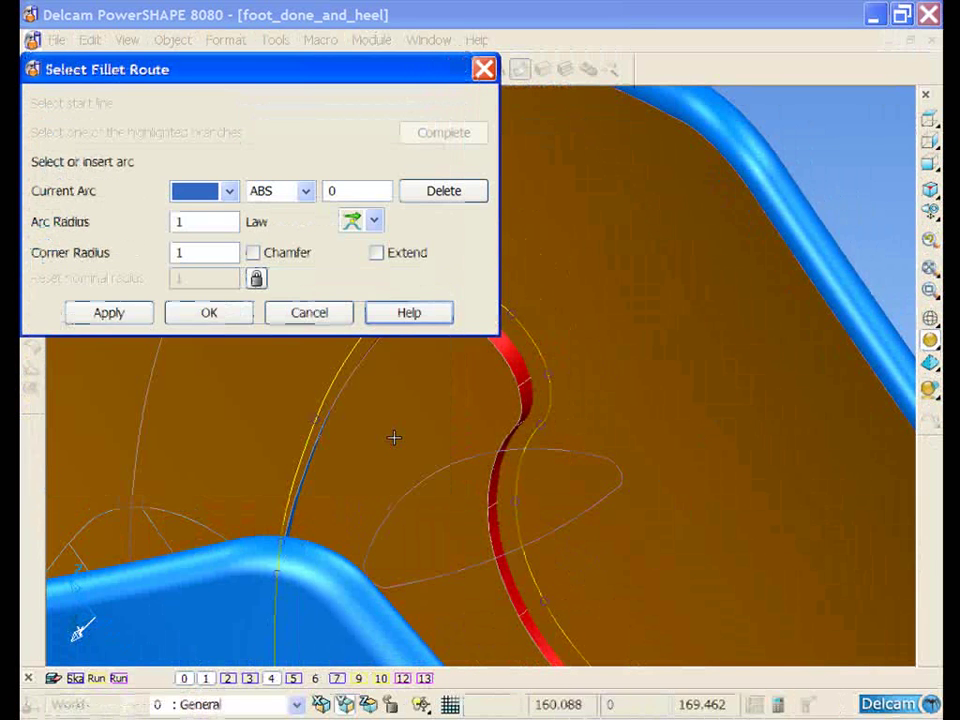
{"action": "left_click", "coordinate": [207, 312]}
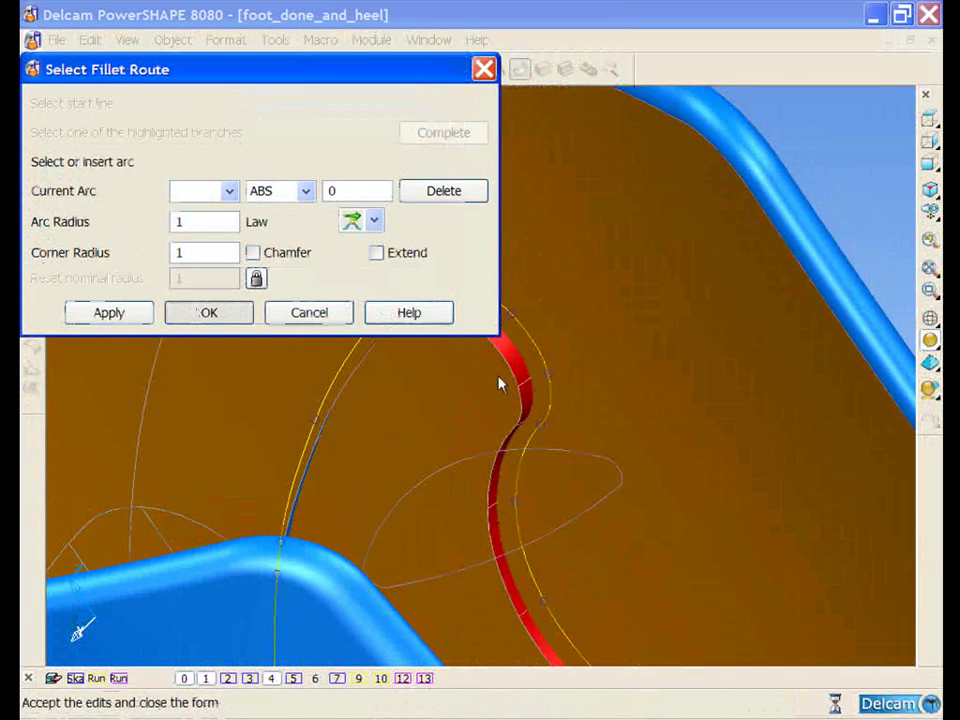
- Select all of the cuff's surfaces and assign them the Silk11 material from the Silk group
{"action": "middle_click_drag", "start_coordinate": [498, 375], "coordinate": [497, 544]}
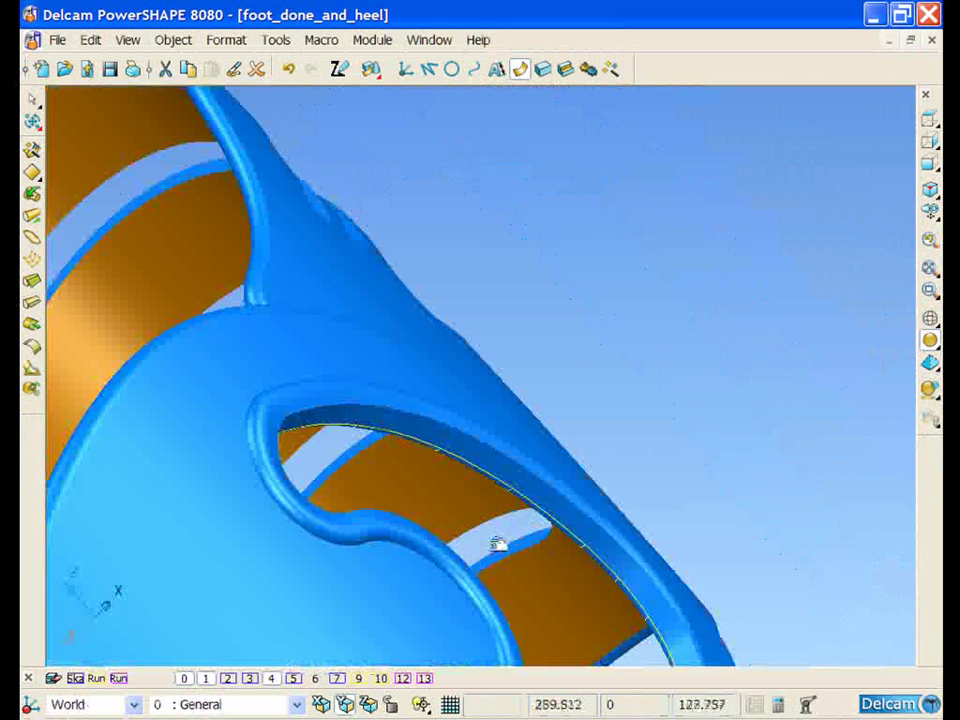
{"action": "middle_click_drag", "start_coordinate": [501, 461], "coordinate": [497, 421]}
{"action": "key", "text": "ctrl+1"}
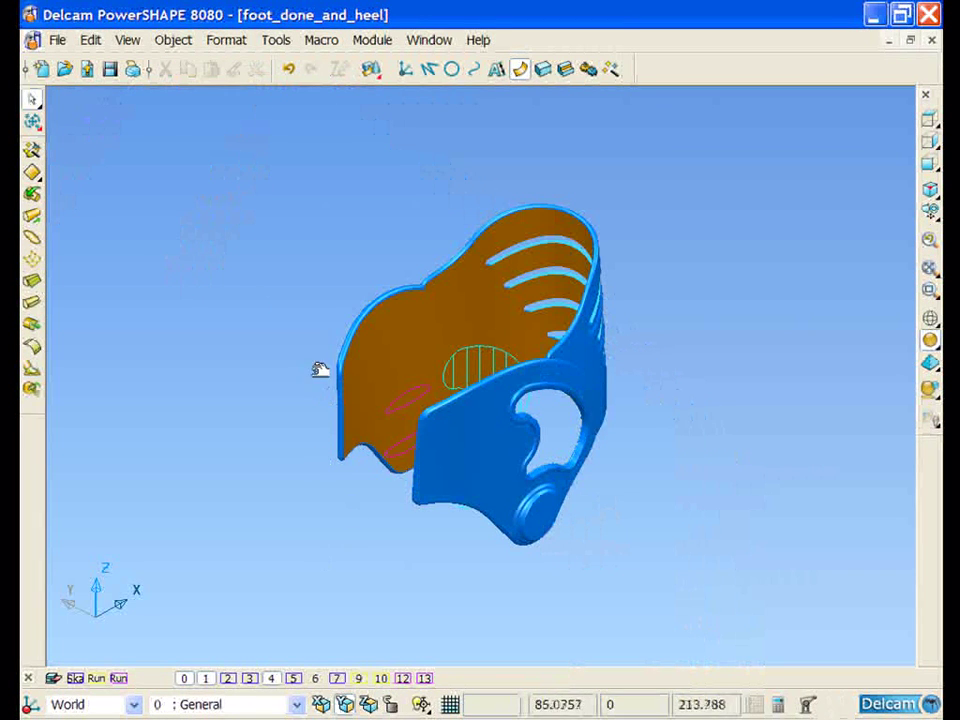
{"action": "left_click", "coordinate": [31, 99]}
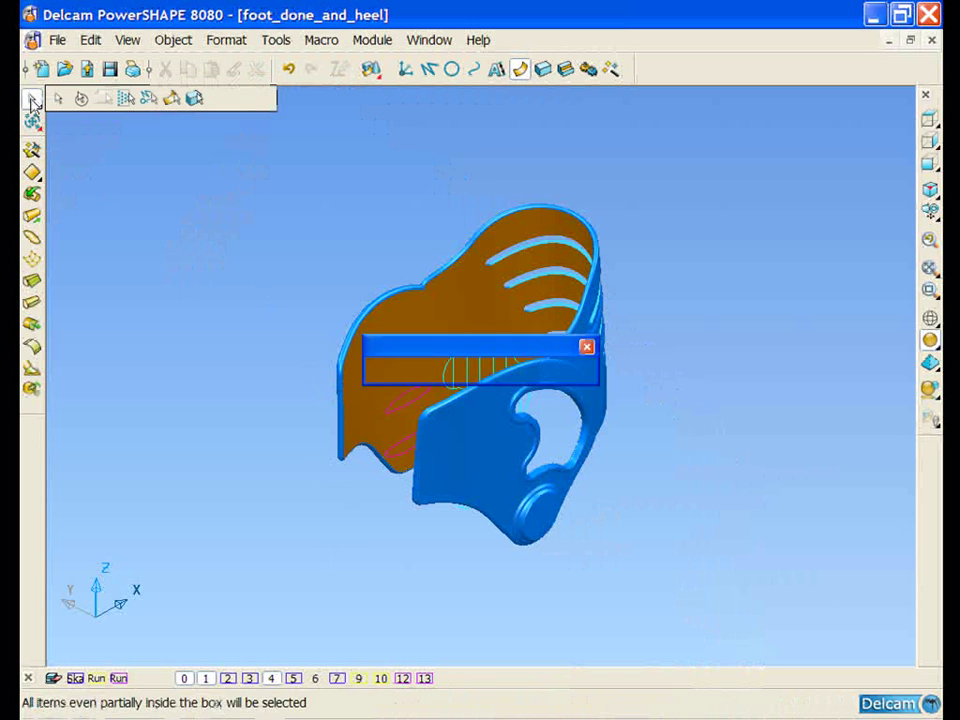
{"action": "left_click", "coordinate": [171, 98]}
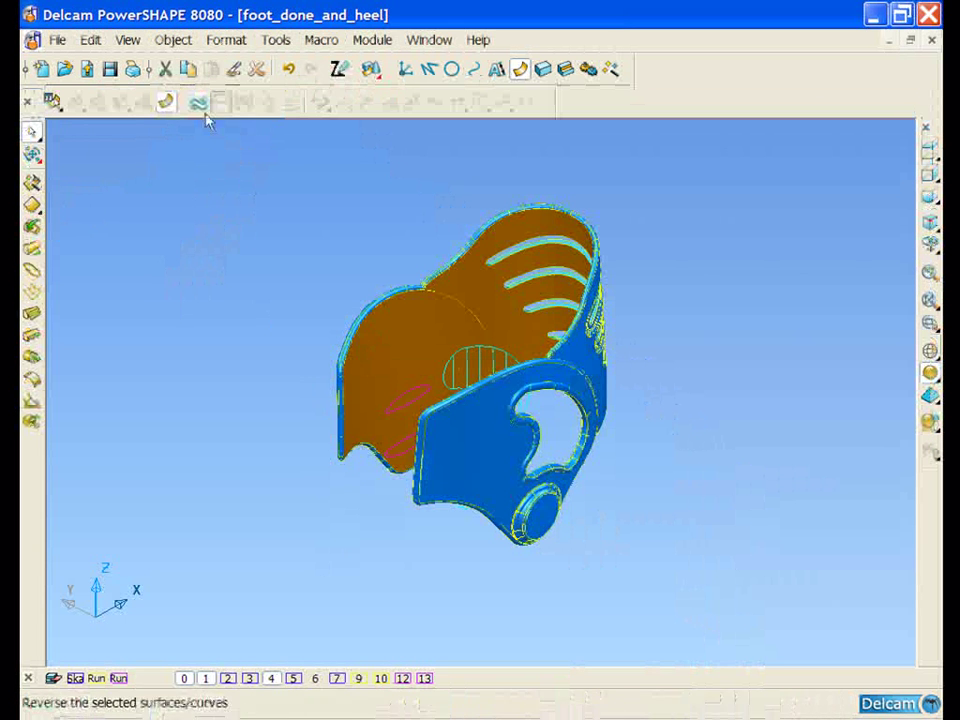
{"action": "left_click", "coordinate": [217, 44]}
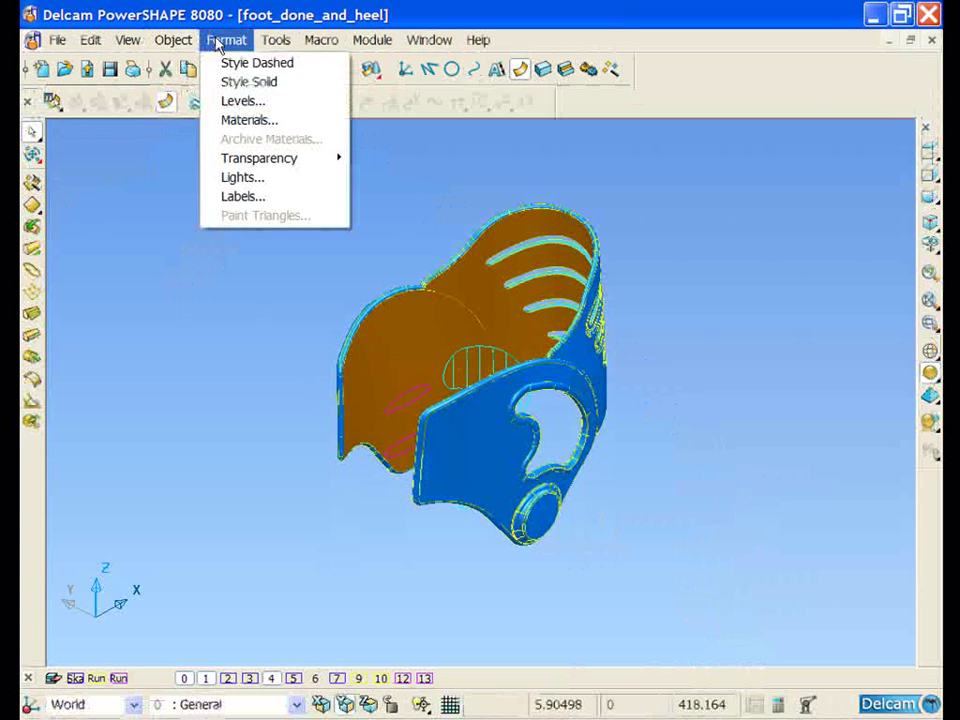
{"action": "left_click", "coordinate": [262, 128]}
{"action": "left_click", "coordinate": [442, 123]}
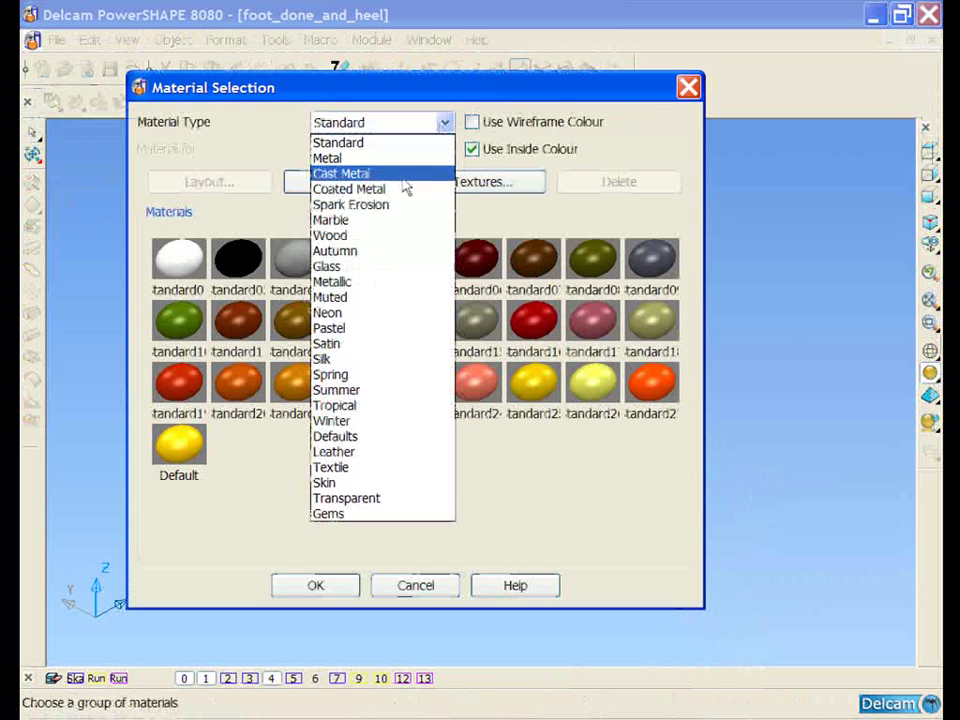
{"action": "left_click", "coordinate": [365, 360]}
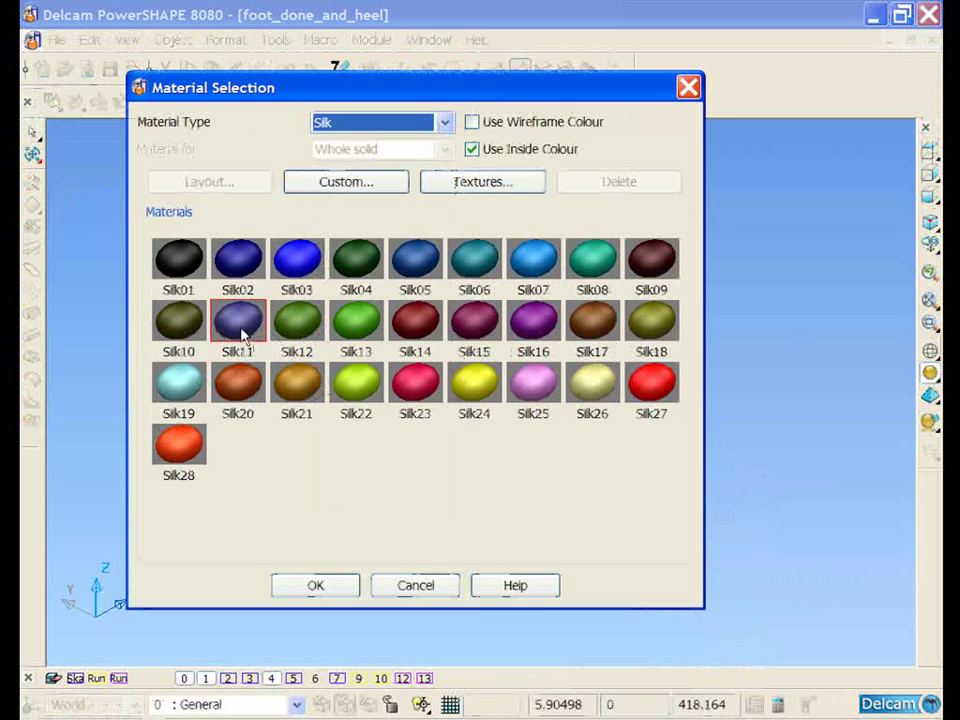
{"action": "left_click", "coordinate": [332, 587]}
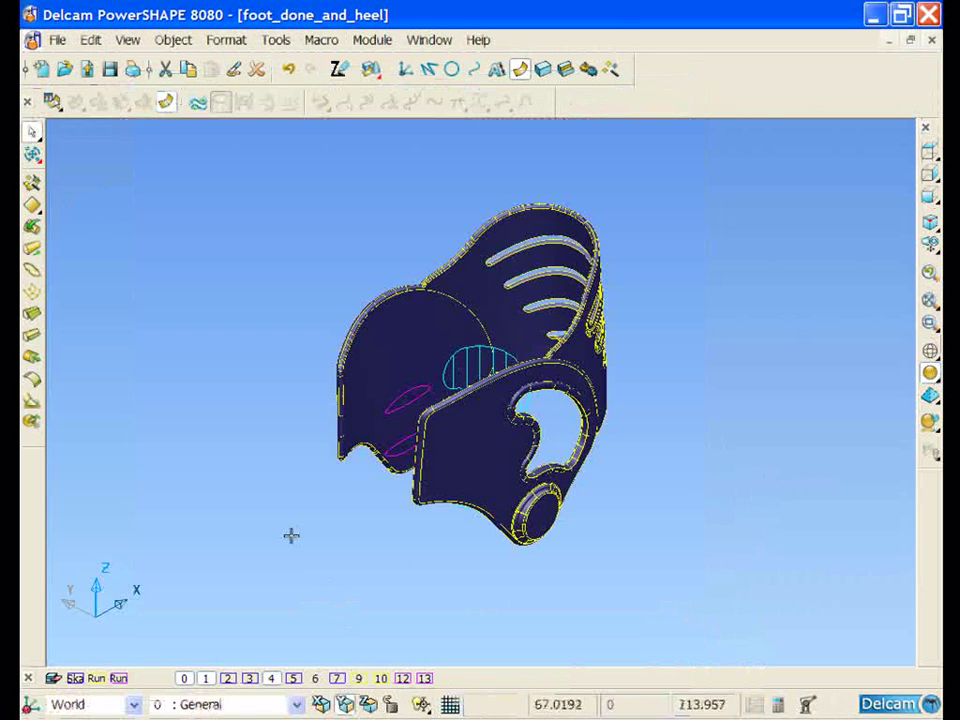
{"action": "left_click", "coordinate": [263, 477]}
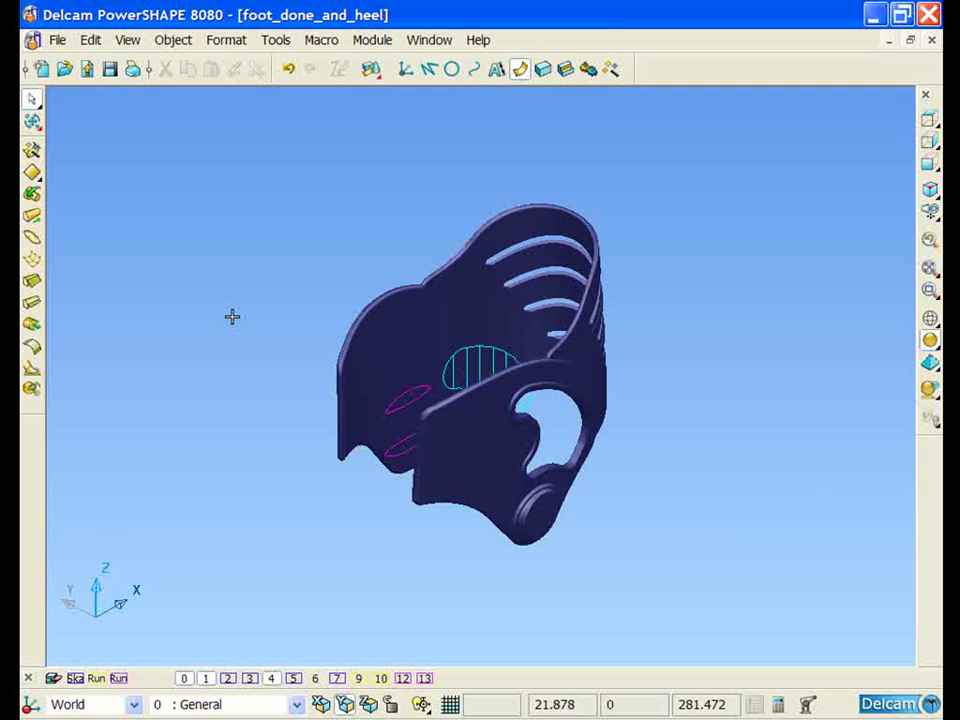
- Turn on the Ska and first Run level groups, fit the complete skate in view, and examine the finished cuff's boss and recess
{"action": "left_click", "coordinate": [76, 679]}
{"action": "left_click", "coordinate": [96, 679]}
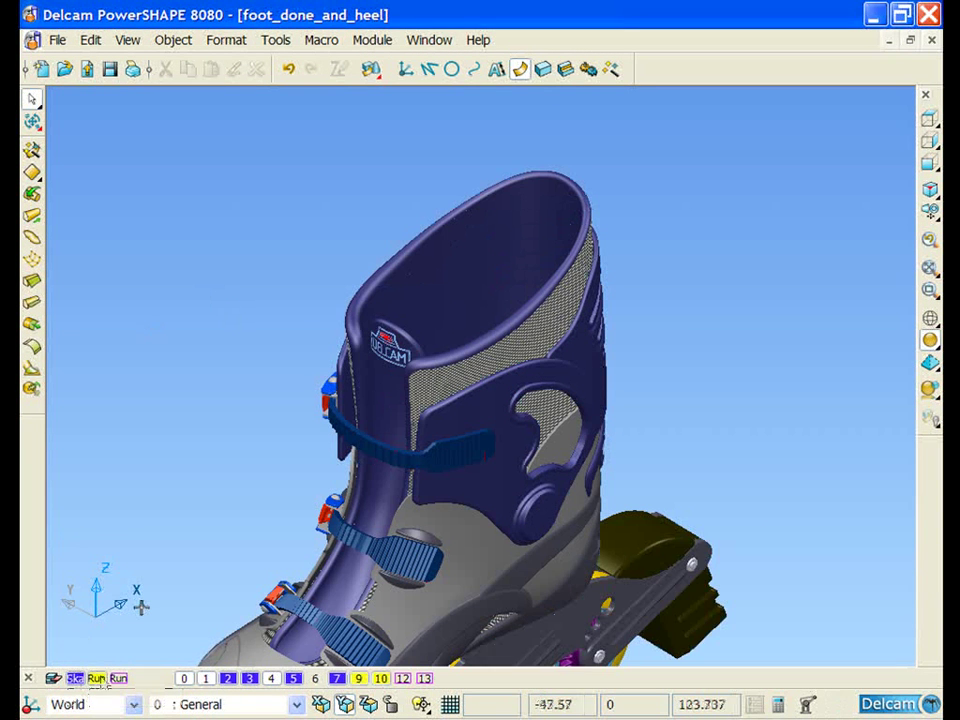
{"action": "key", "text": "F6"}
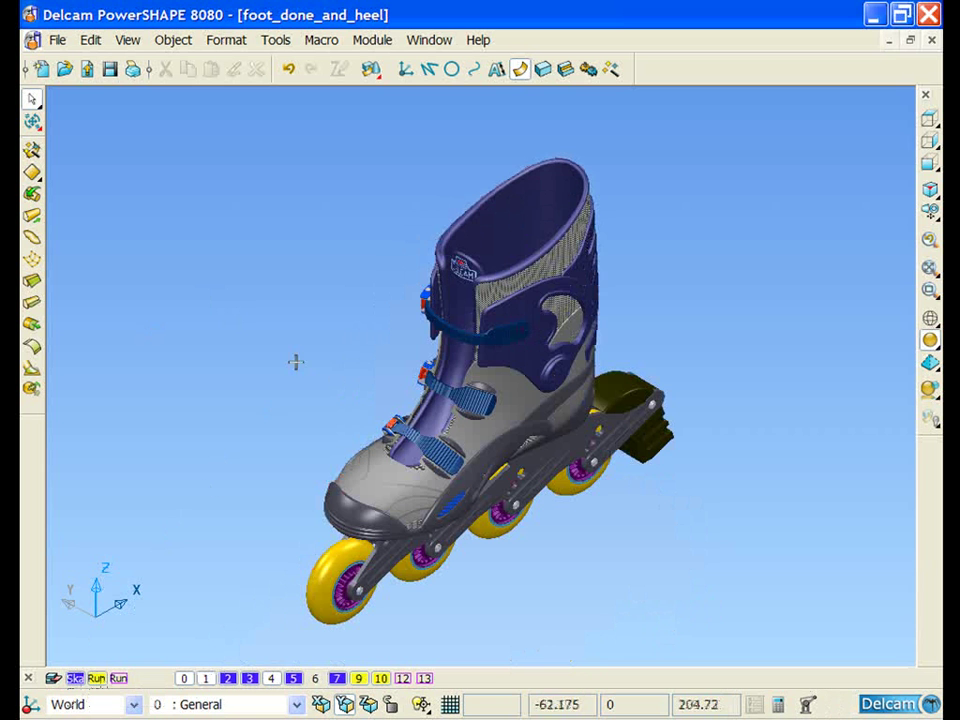
{"action": "middle_click_drag", "start_coordinate": [530, 582], "coordinate": [333, 496]}
{"action": "middle_click_drag", "start_coordinate": [799, 242], "coordinate": [768, 223]}
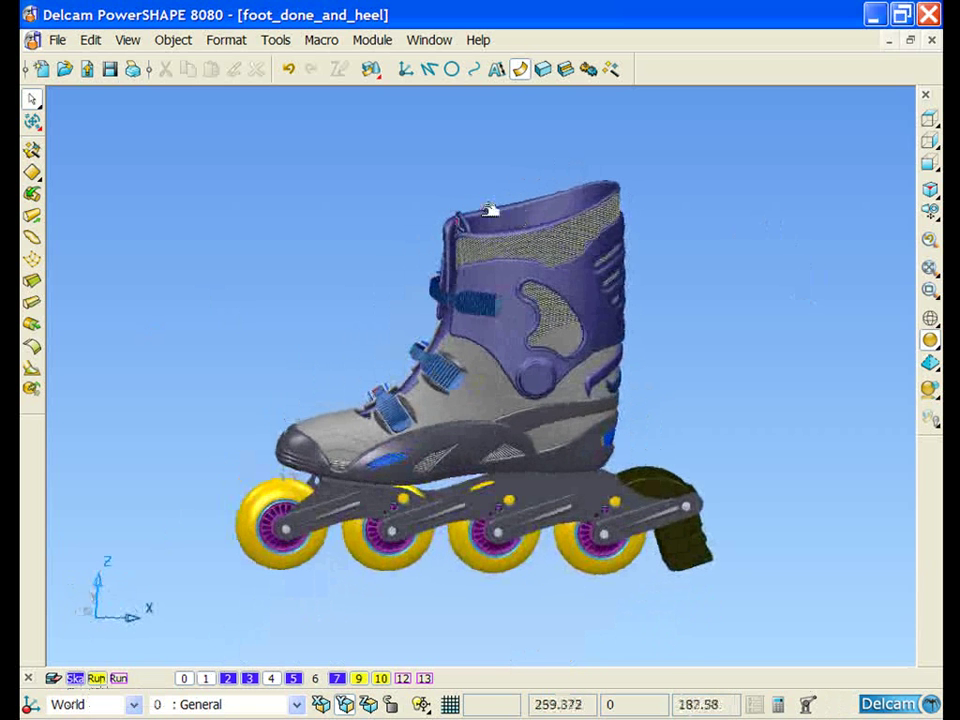
{"action": "scroll", "coordinate": [577, 440], "scroll_direction": "up", "scroll_amount": 3}
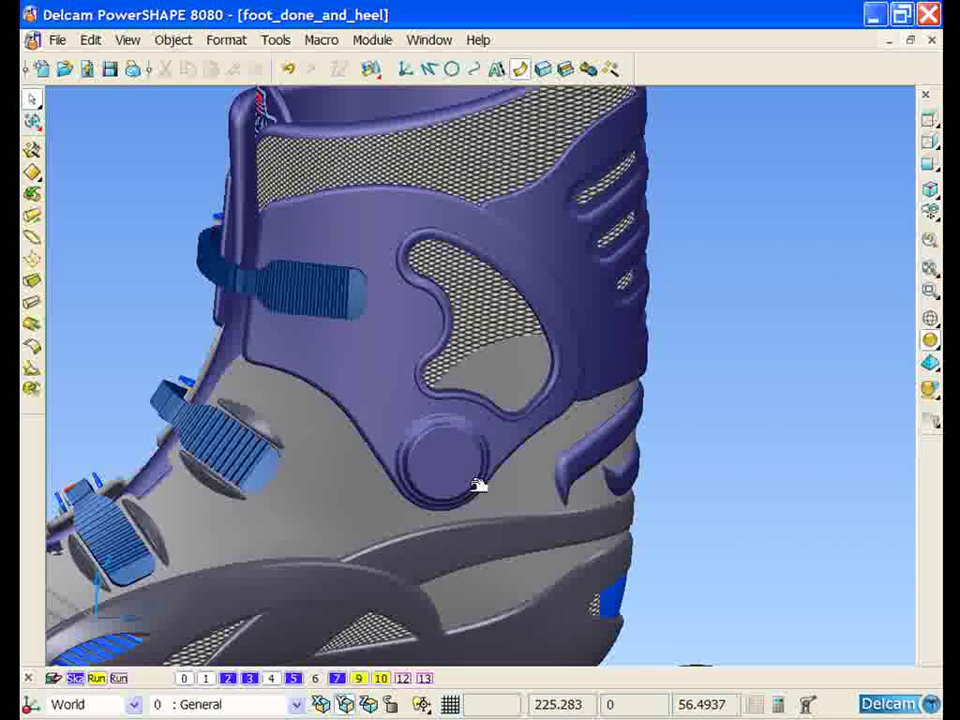
{"action": "middle_click_drag", "start_coordinate": [426, 469], "coordinate": [396, 415]}
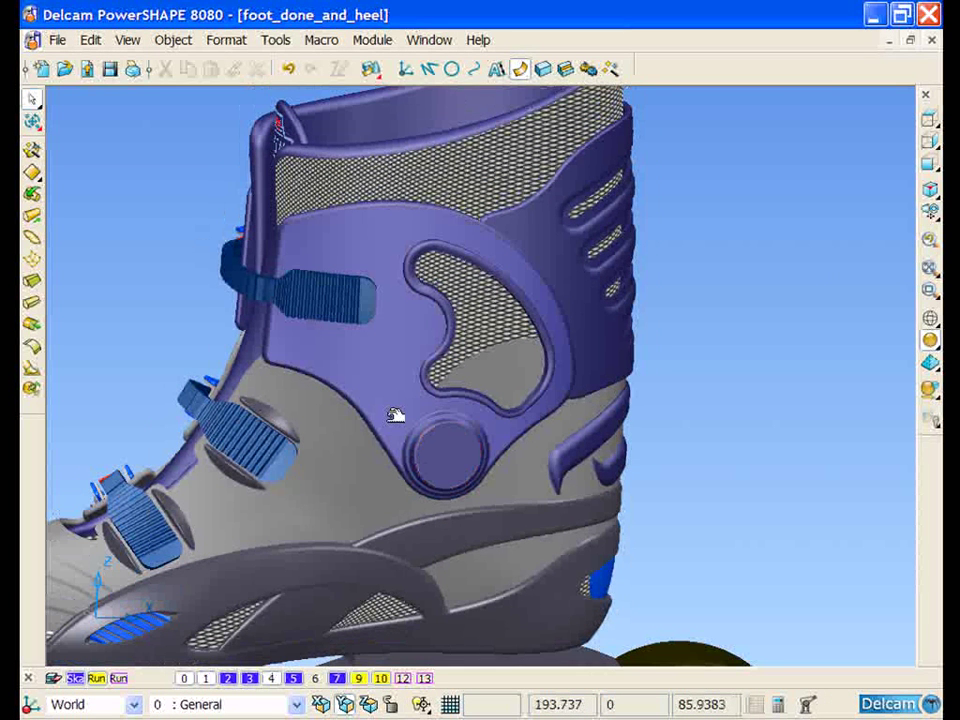